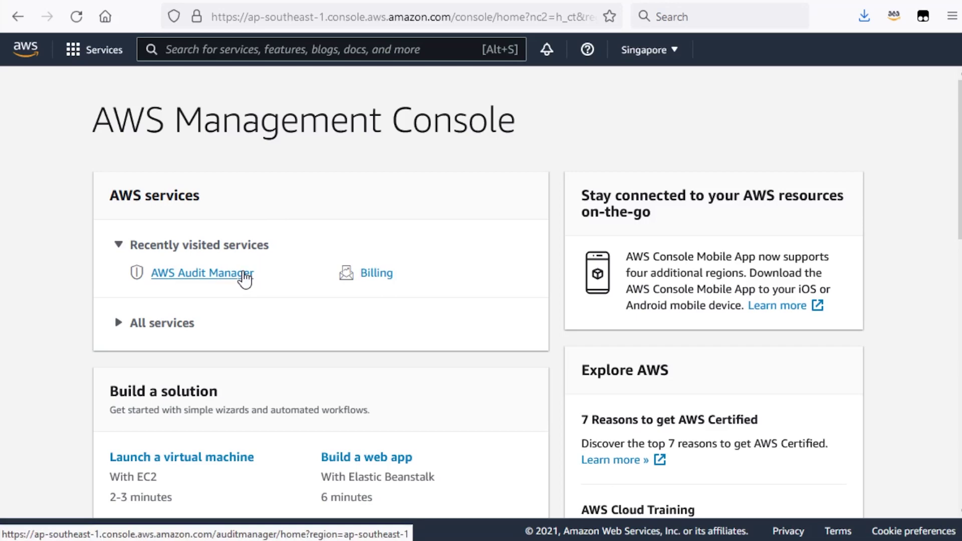
Open the AWS Audit Manager setup page and review its permissions, data encryption, delegated administrator, AWS Config and Security Hub options.
click(245, 277)
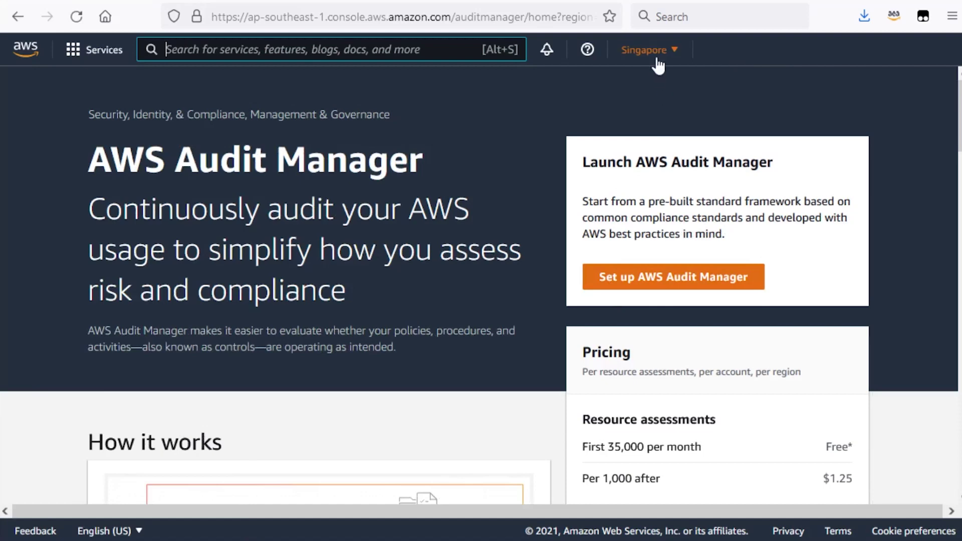
click(665, 281)
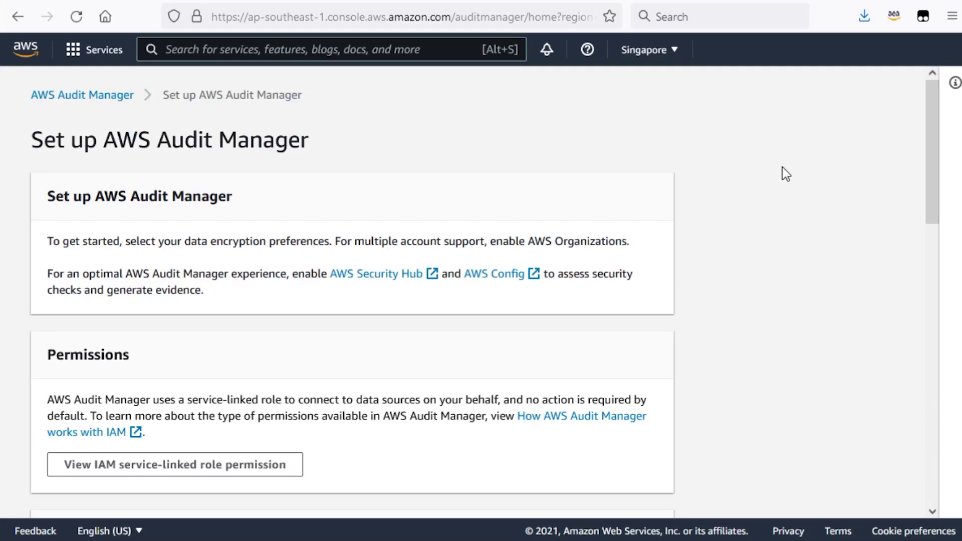
scroll(785, 178, down, 3)
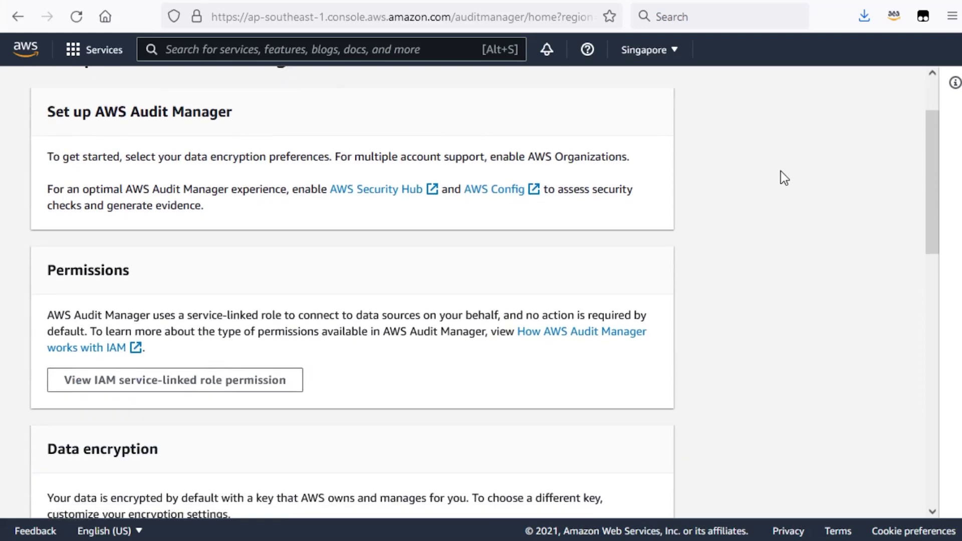
scroll(782, 176, down, 3)
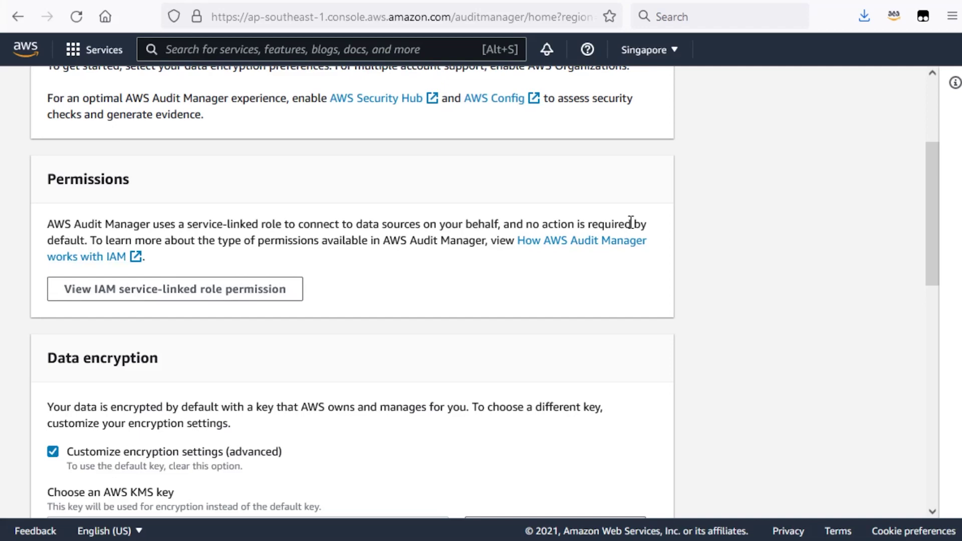
scroll(629, 223, down, 2)
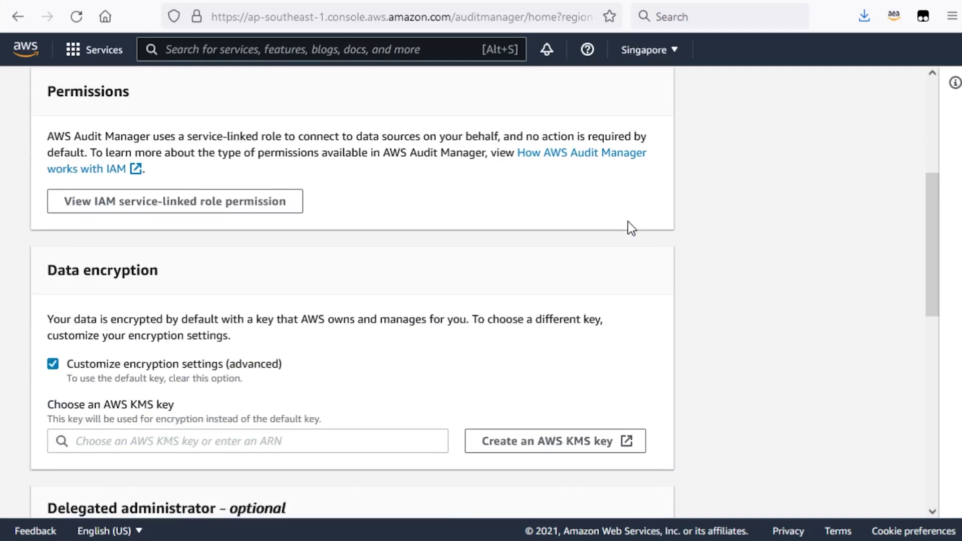
scroll(738, 212, down, 2)
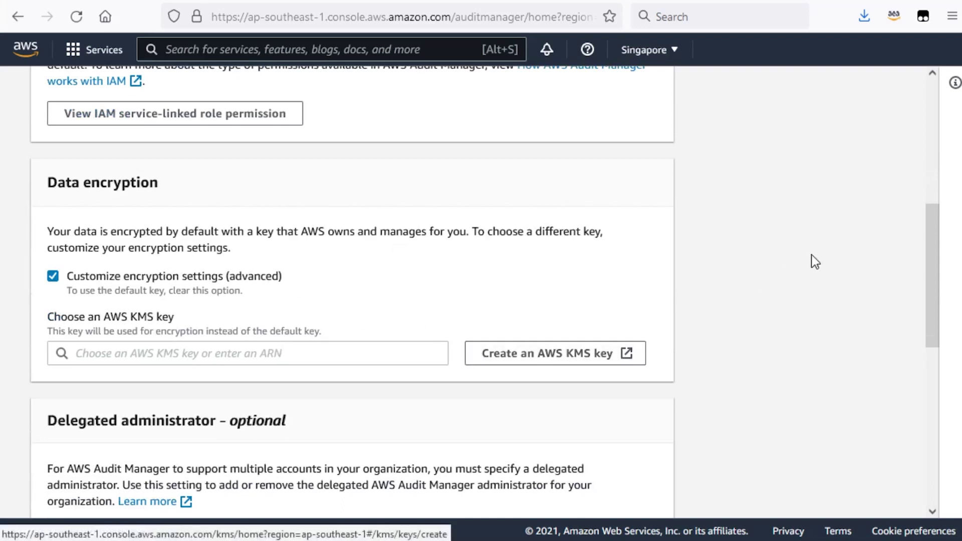
scroll(817, 238, down, 4)
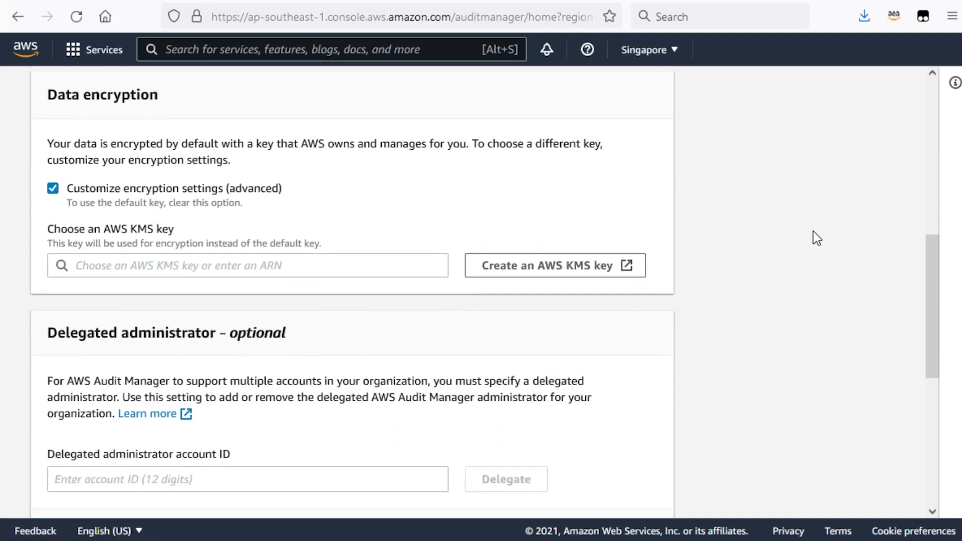
scroll(815, 228, down, 2)
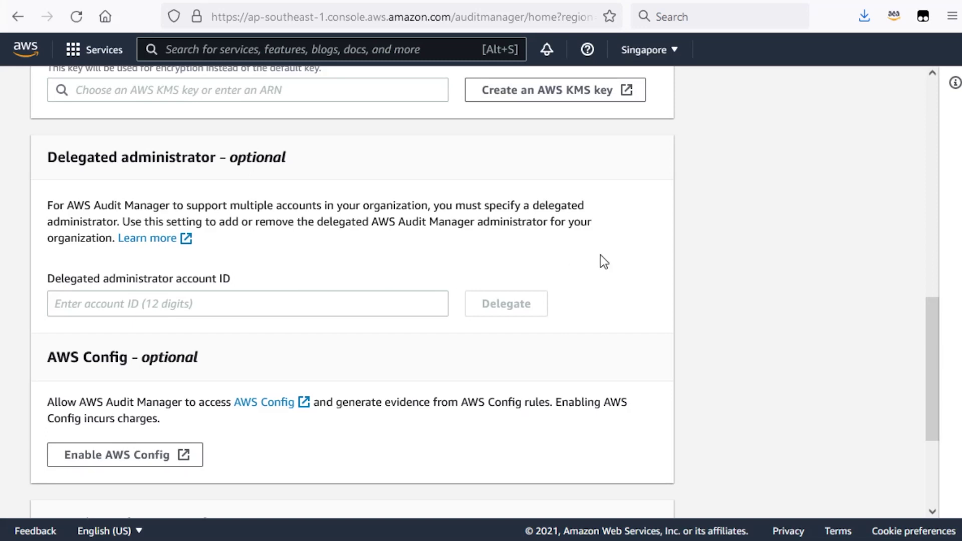
scroll(716, 233, down, 4)
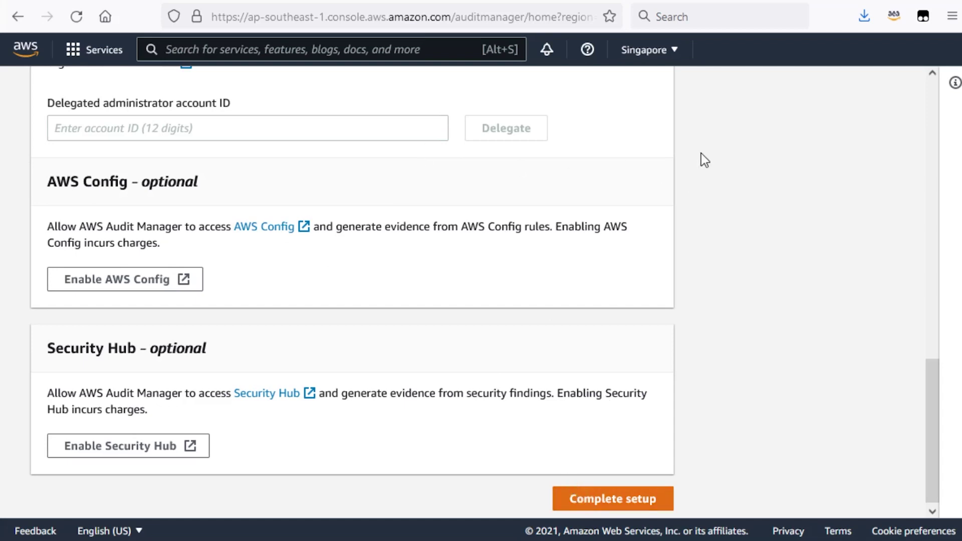
Switch the region to US East (N. Virginia) and open the Audit Manager dashboard.
click(659, 54)
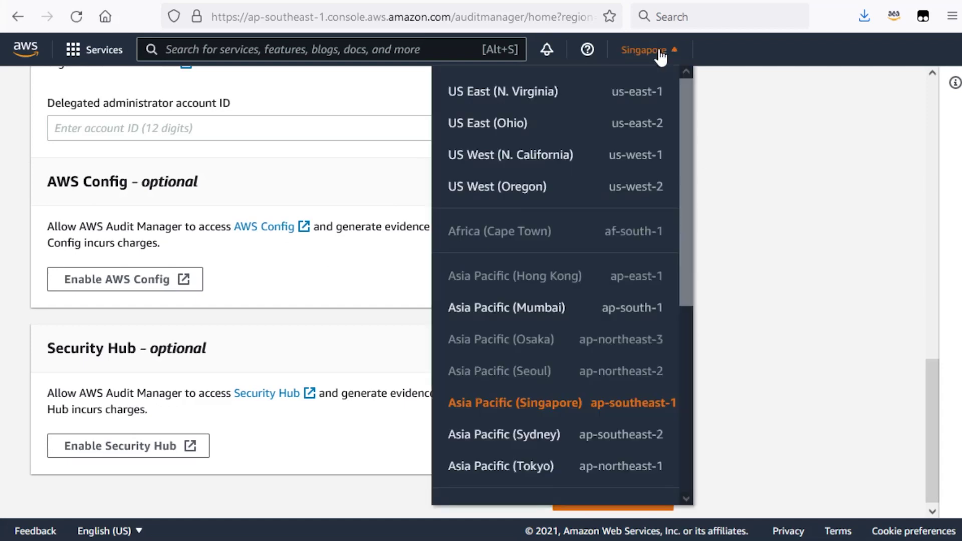
click(557, 95)
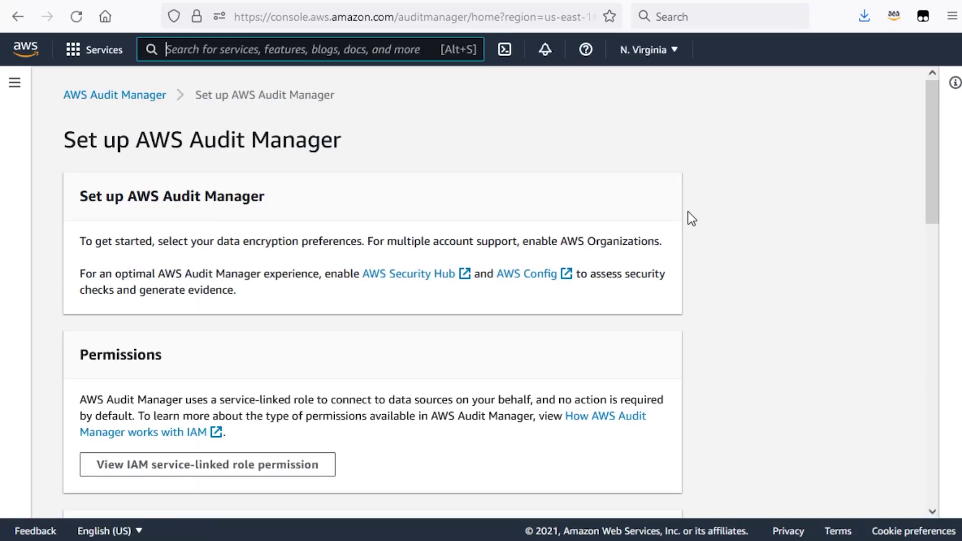
click(160, 95)
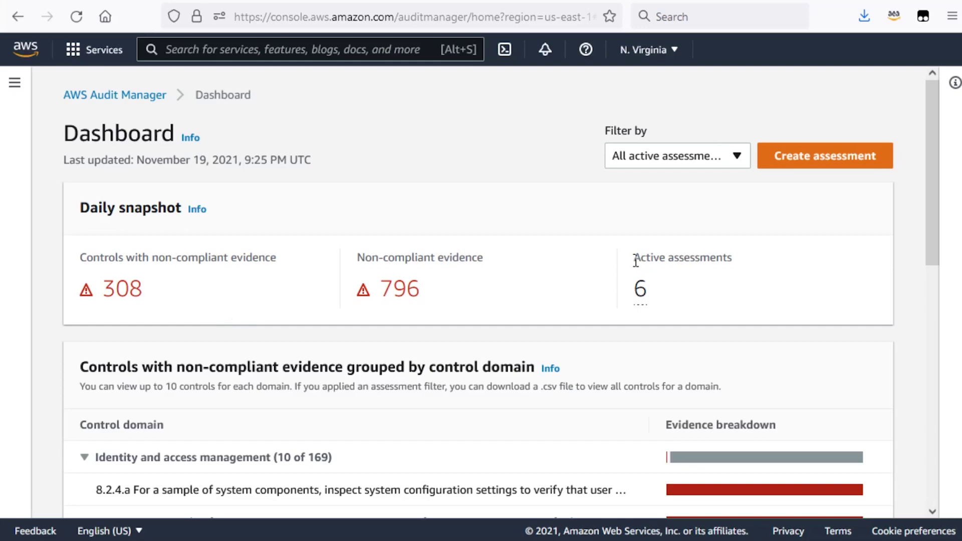
Review the dashboard's controls with non-compliant evidence and collapse the Identity and access management domain.
scroll(634, 260, down, 3)
scroll(634, 265, down, 3)
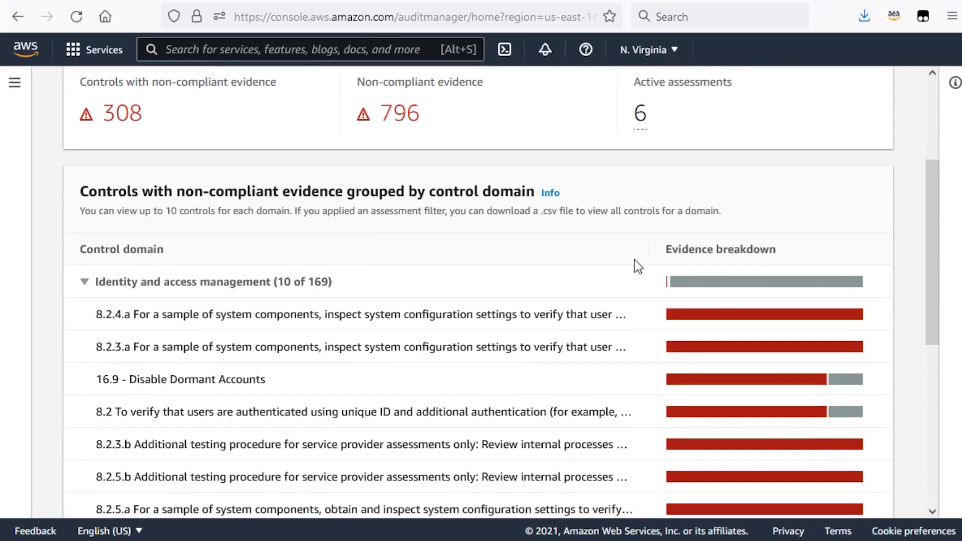
scroll(635, 266, down, 3)
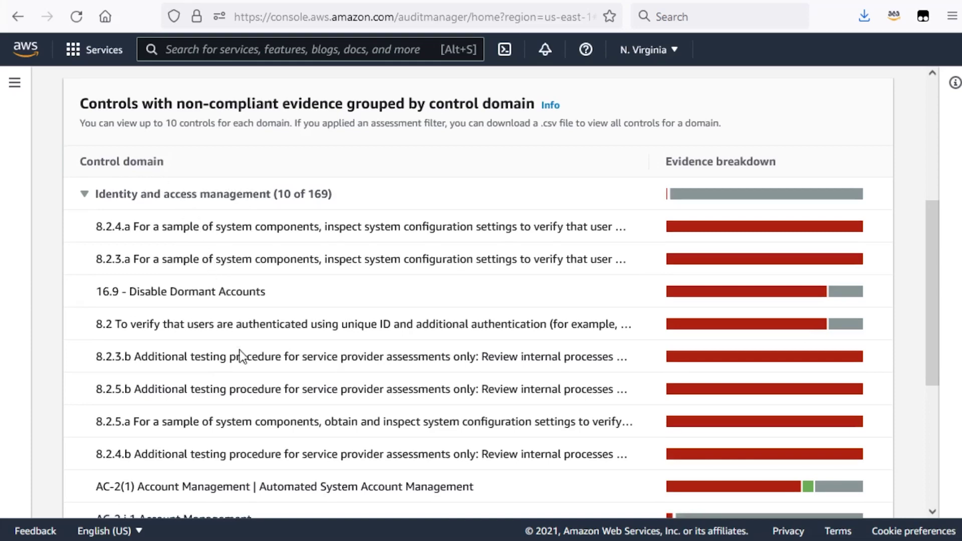
click(84, 194)
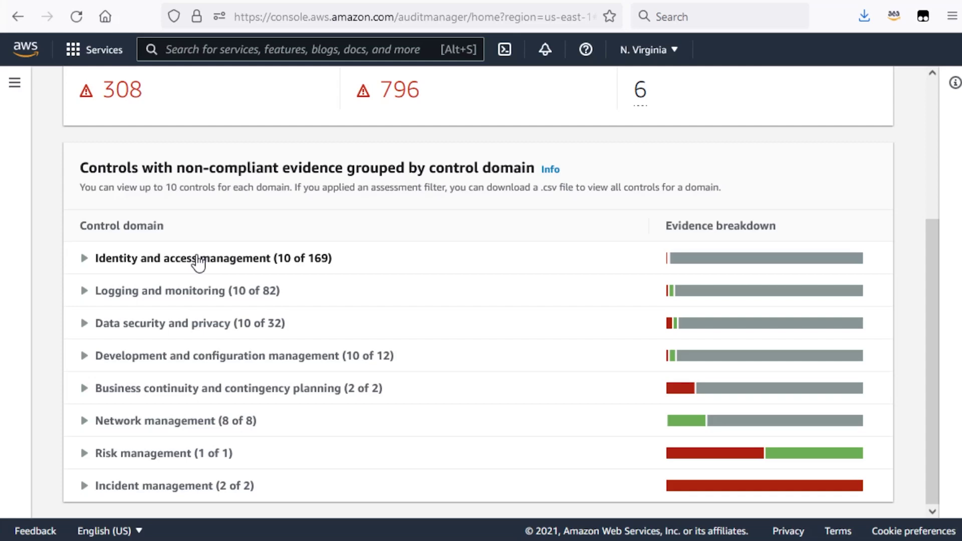
Expand Identity and access management, examine the evidence breakdowns of its individual controls, and collapse the domain again.
click(199, 259)
scroll(401, 263, down, 3)
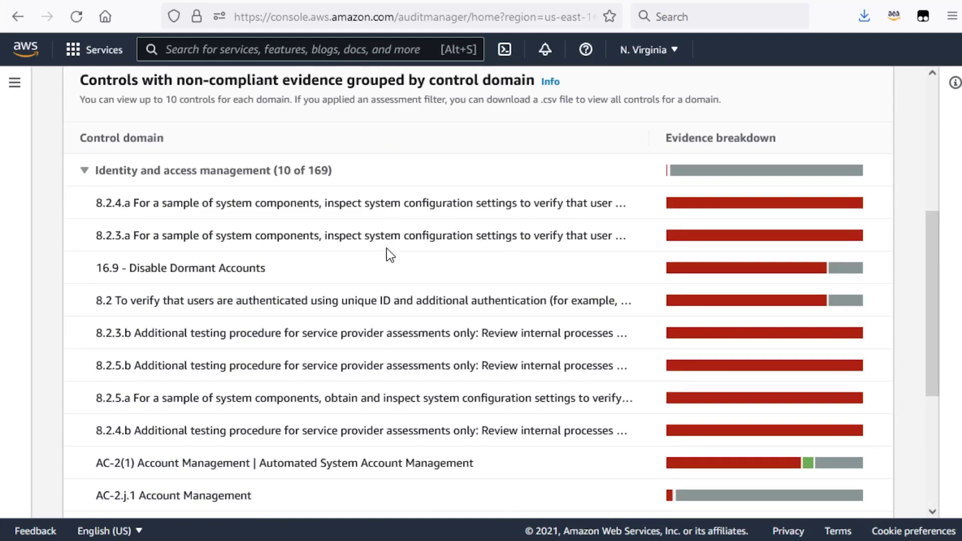
mouse_move(694, 269)
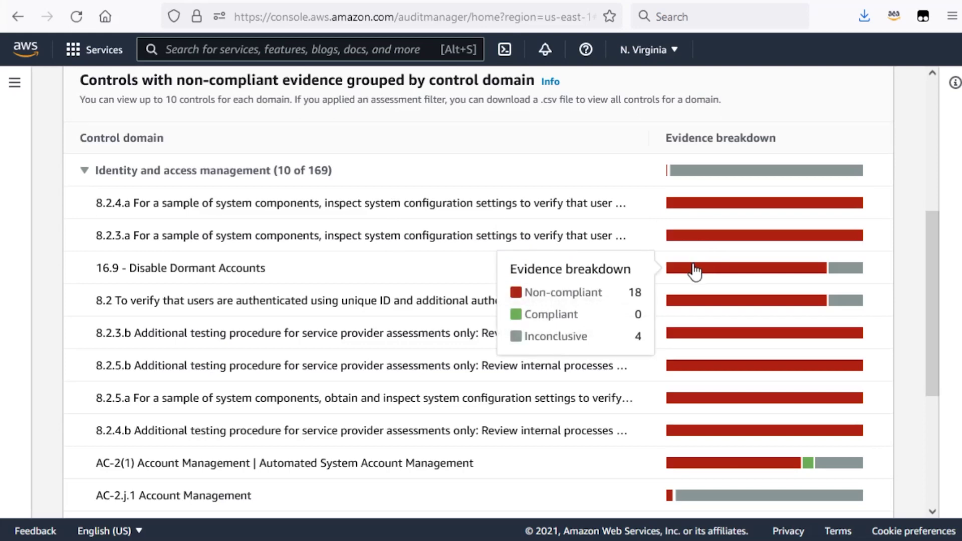
mouse_move(703, 304)
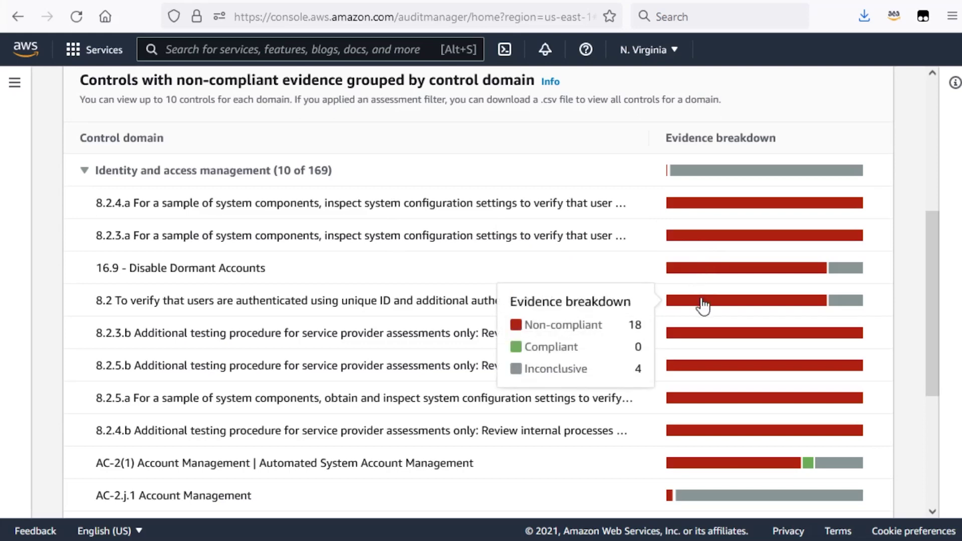
mouse_move(700, 336)
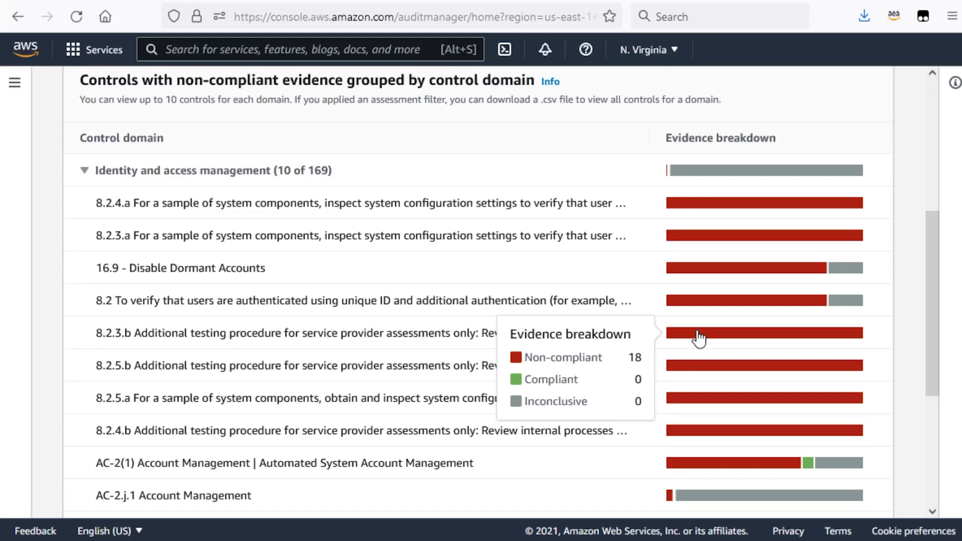
scroll(699, 338, down, 2)
mouse_move(698, 323)
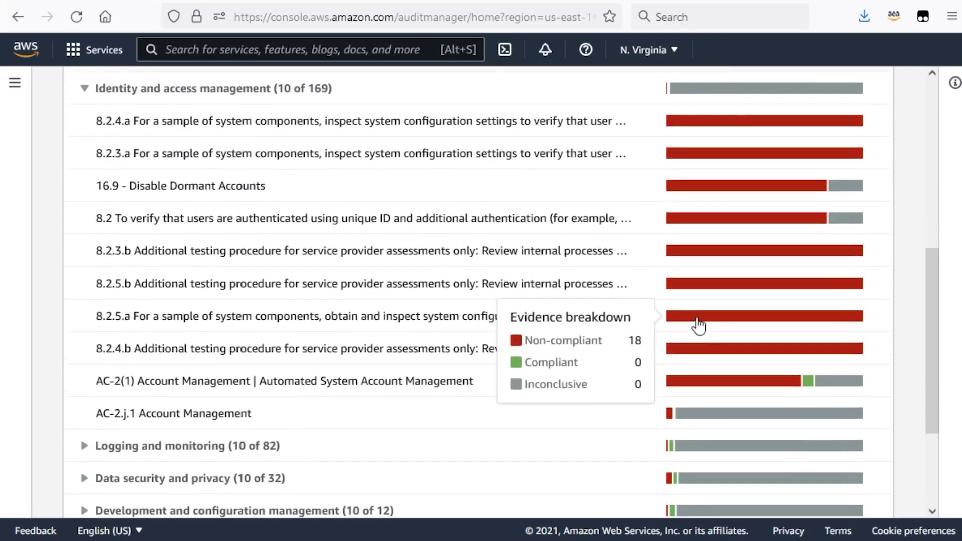
scroll(700, 325, up, 2)
scroll(700, 325, up, 2)
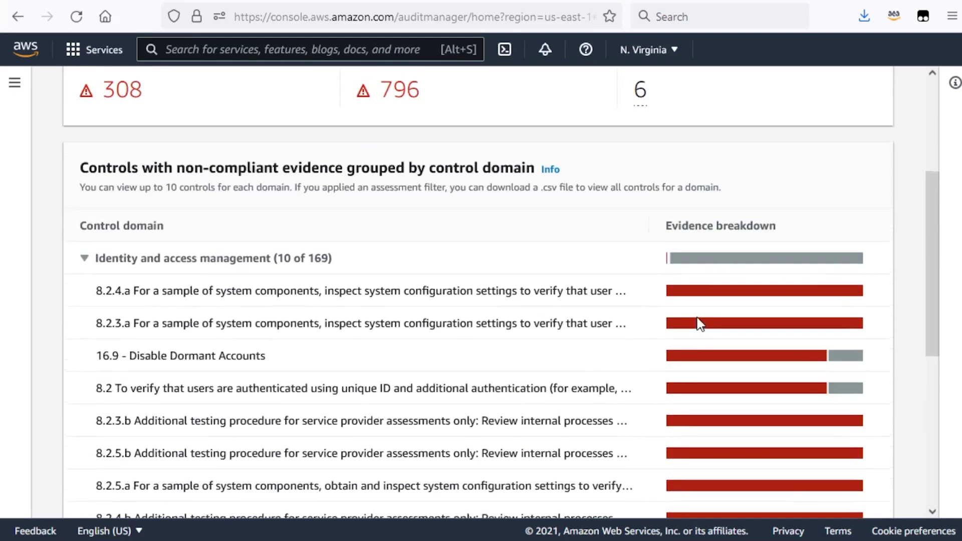
click(231, 262)
Filter the dashboard by the CIS assessment and download the CSV for the Identity and access management domain.
scroll(807, 195, up, 5)
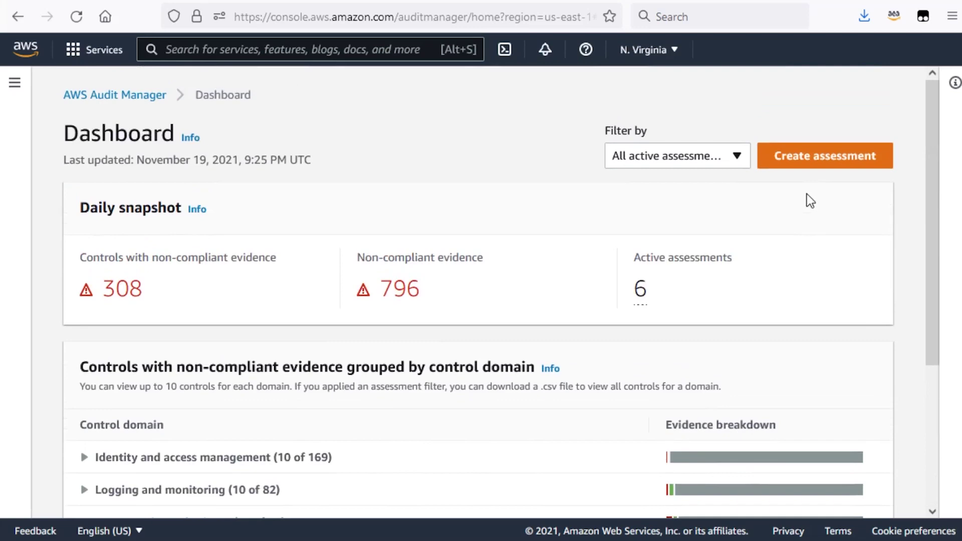
click(722, 155)
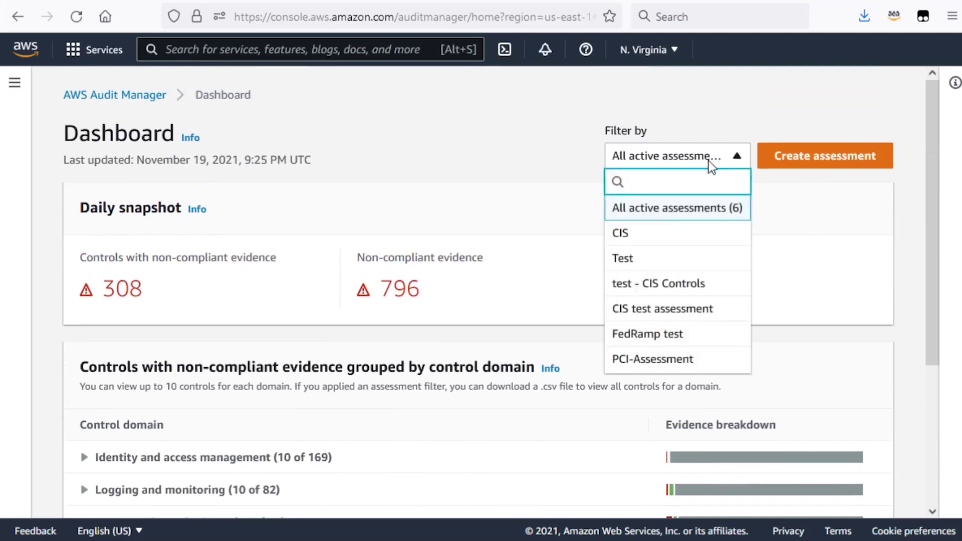
click(690, 245)
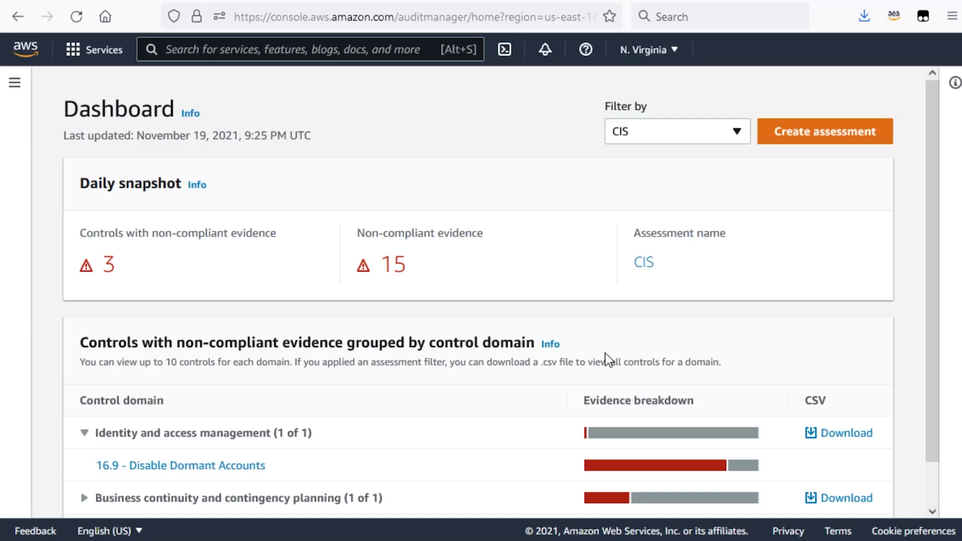
scroll(607, 359, down, 1)
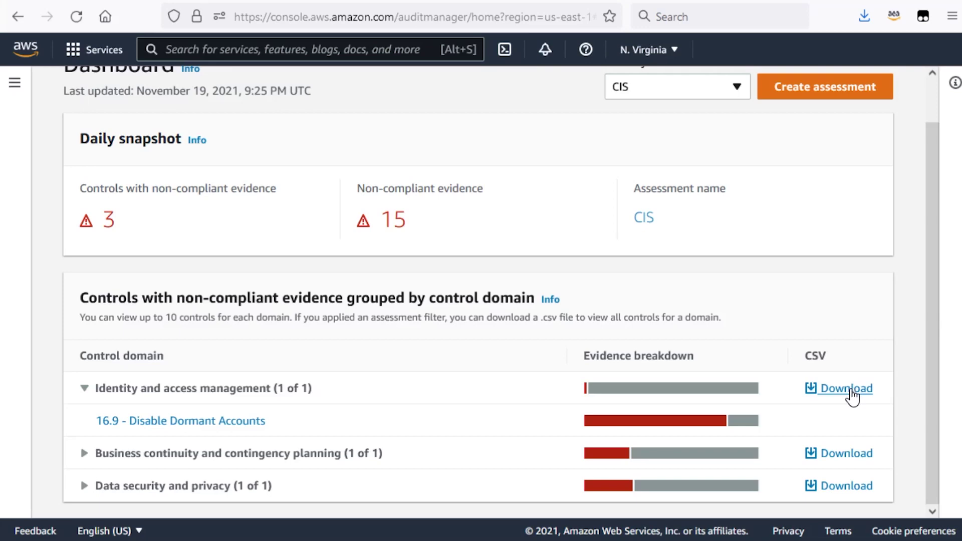
click(852, 392)
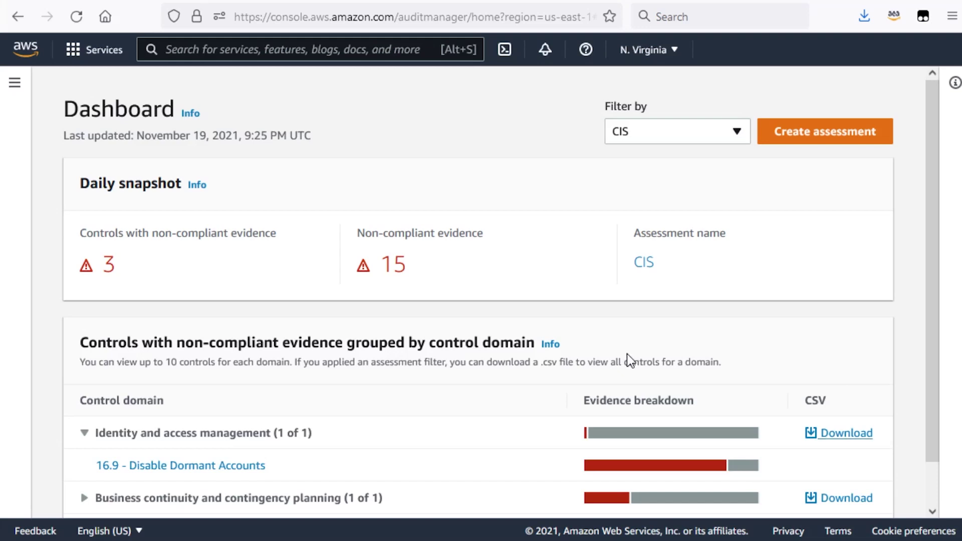
Check the rest of the CIS dashboard and open the list of assessments.
scroll(817, 262, down, 2)
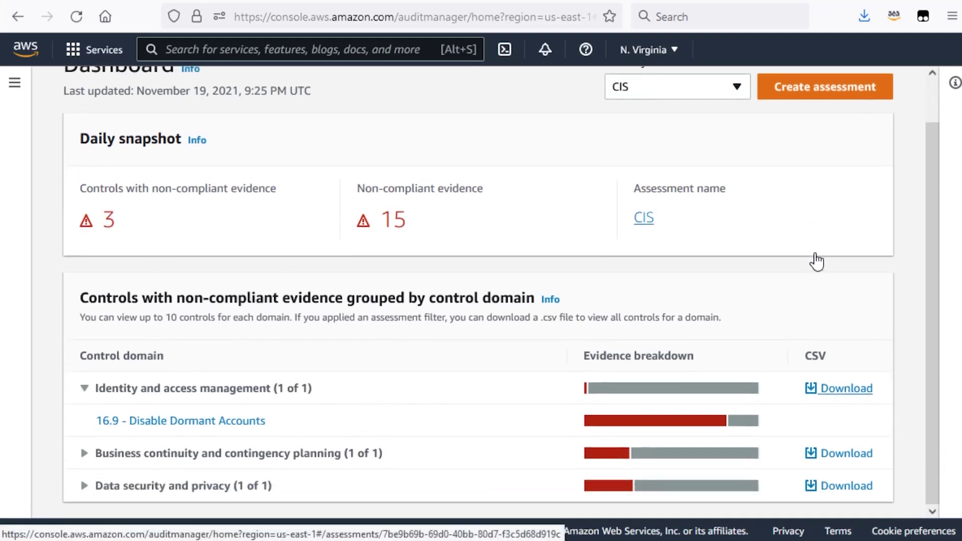
scroll(817, 261, up, 2)
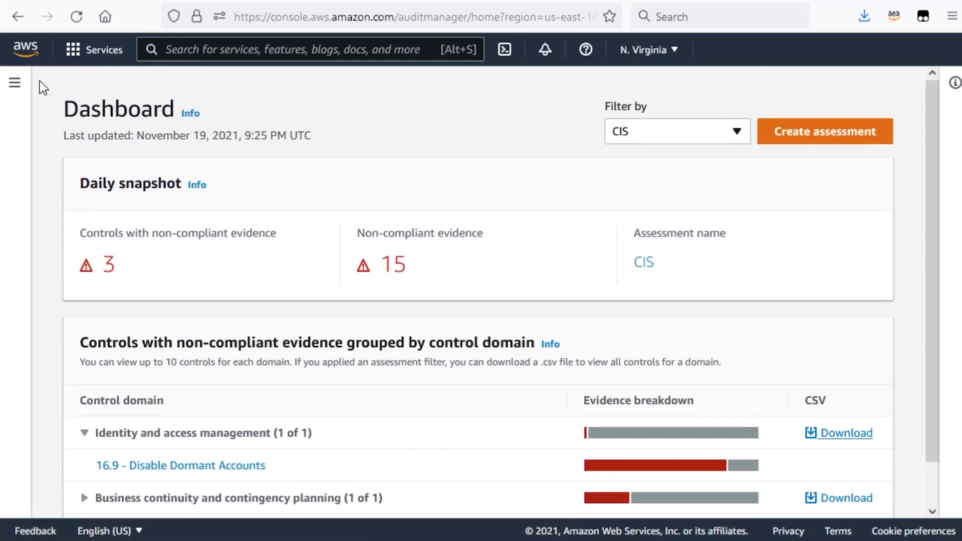
click(15, 84)
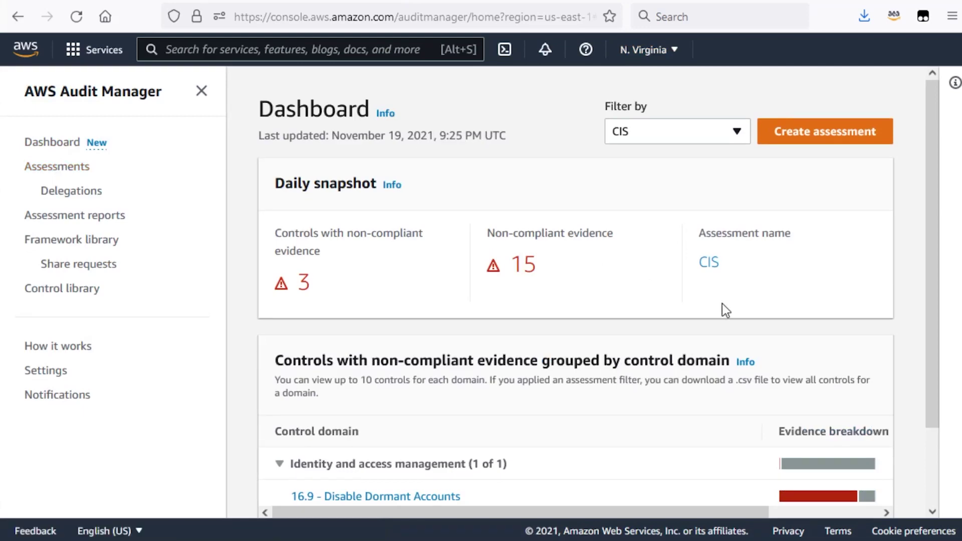
click(88, 178)
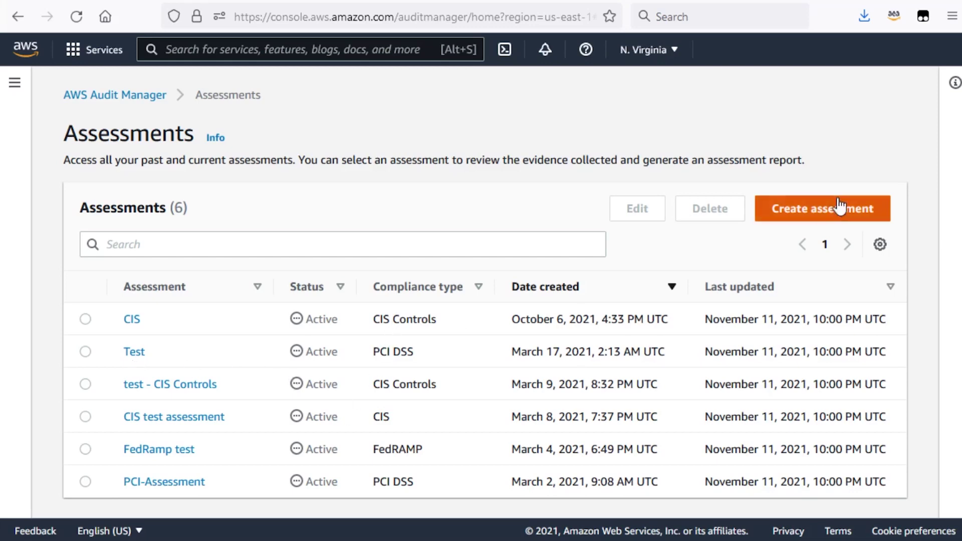
Start creating a new assessment and name it "TEst Test".
click(829, 211)
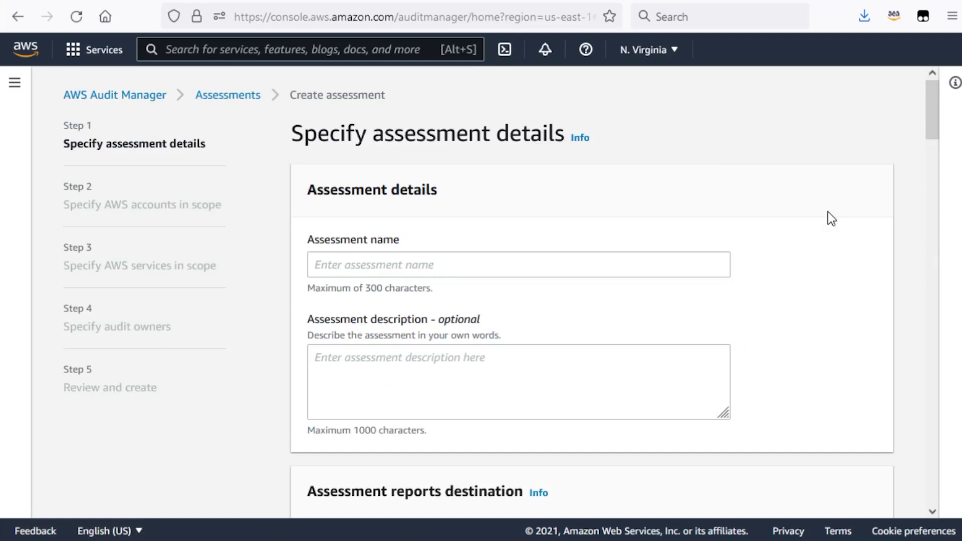
click(571, 262)
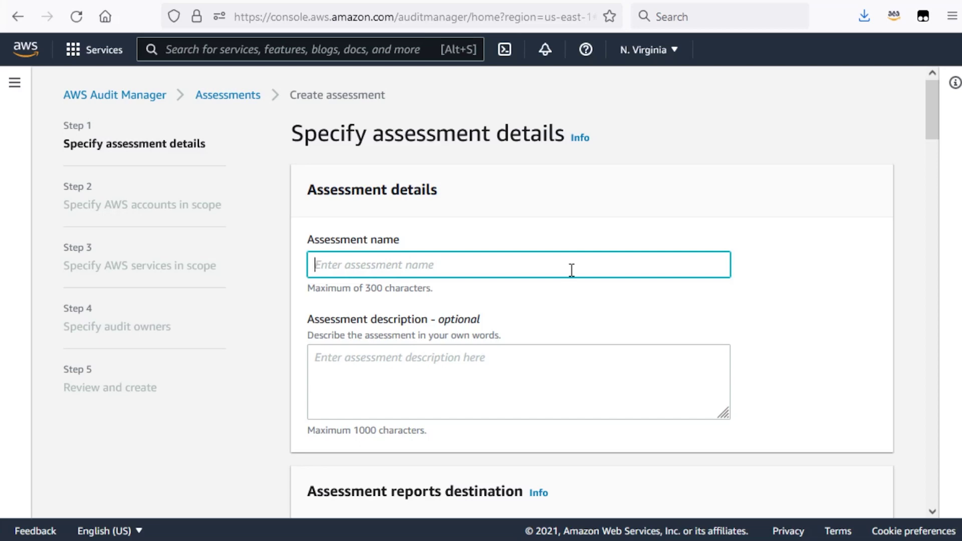
text(TEst Test)
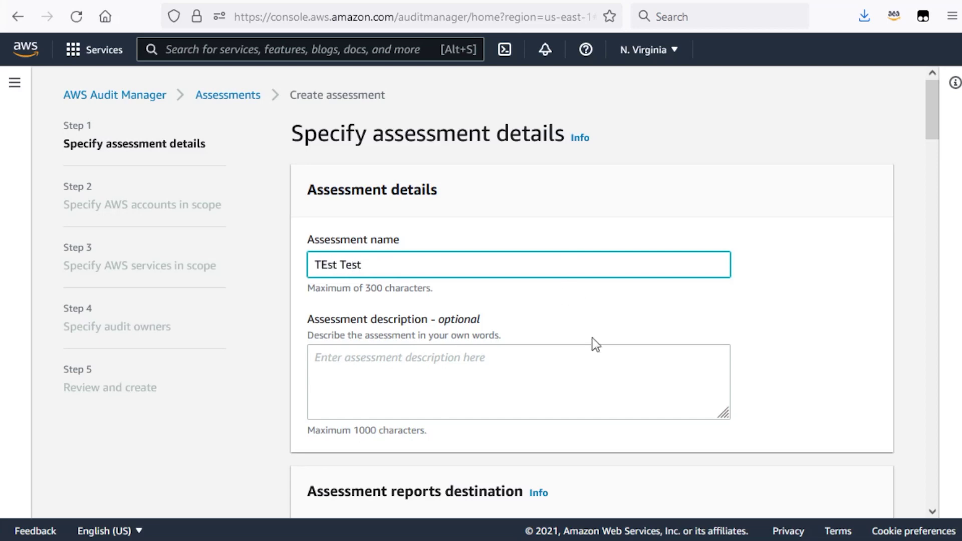
click(585, 375)
Leave the description empty and set the config bucket as the S3 destination for the assessment reports.
scroll(611, 344, down, 3)
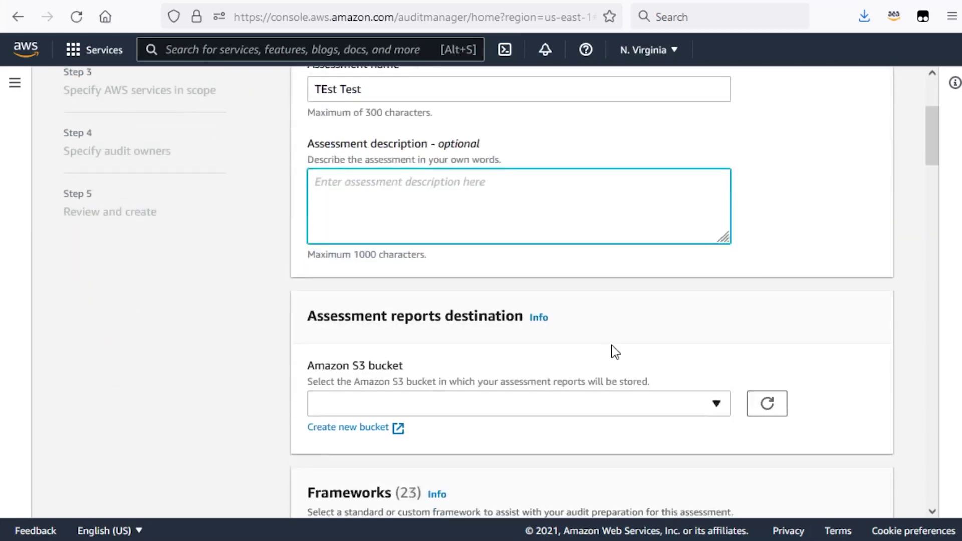
scroll(612, 345, down, 2)
click(718, 317)
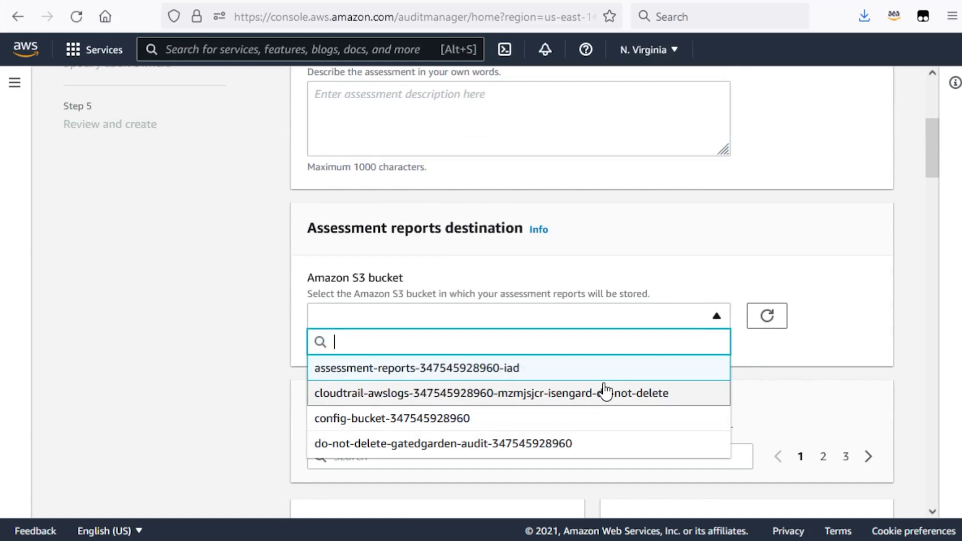
click(592, 418)
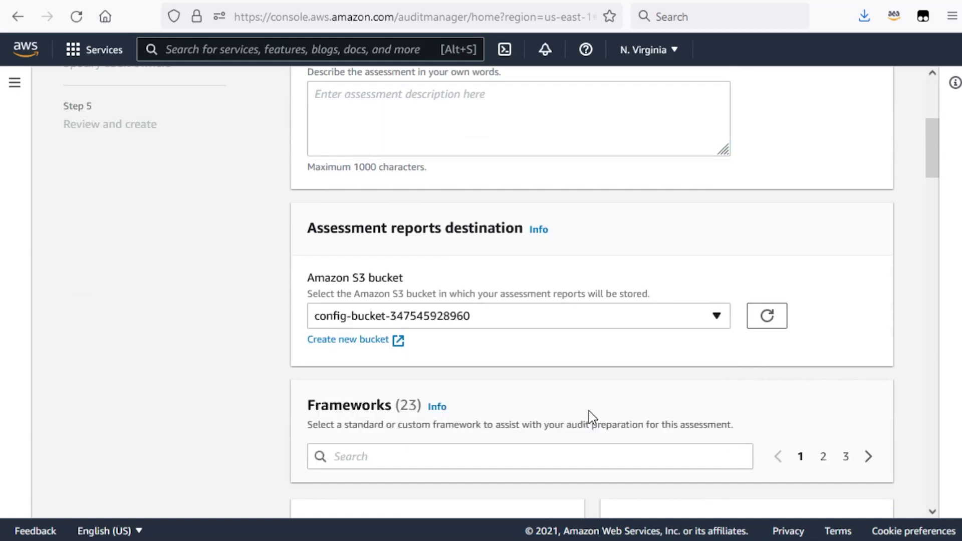
Look through the available standard frameworks and choose SOC 2 for the assessment.
scroll(842, 268, down, 3)
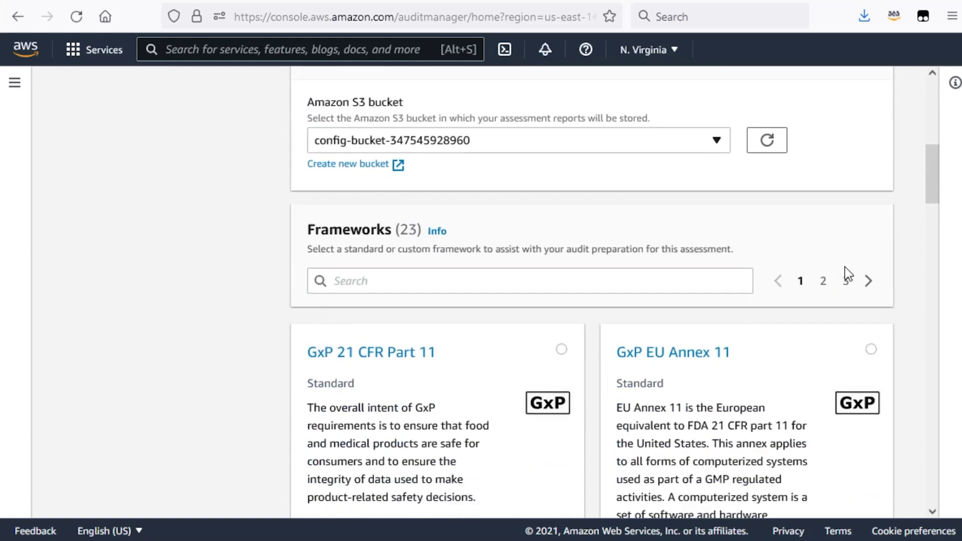
scroll(817, 255, down, 2)
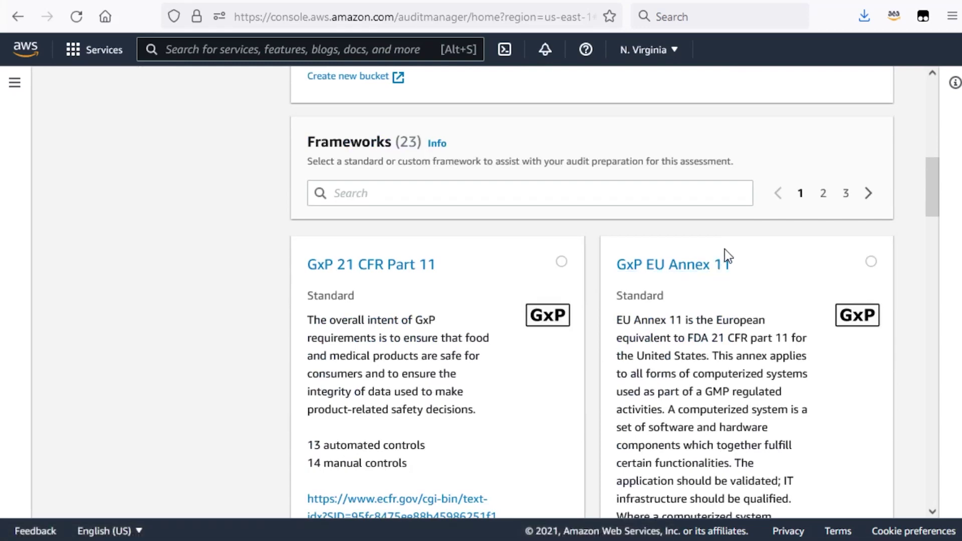
scroll(725, 249, down, 2)
scroll(725, 249, down, 10)
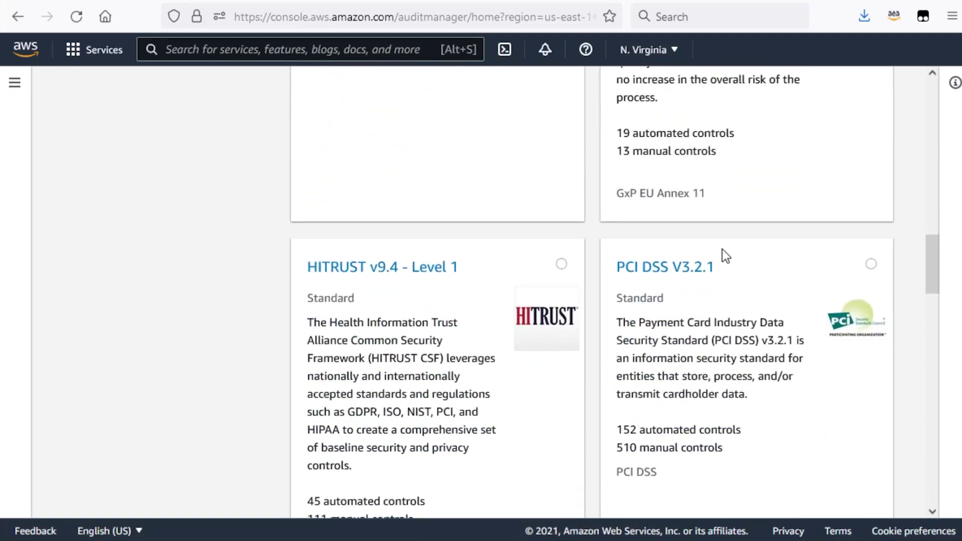
scroll(723, 248, down, 2)
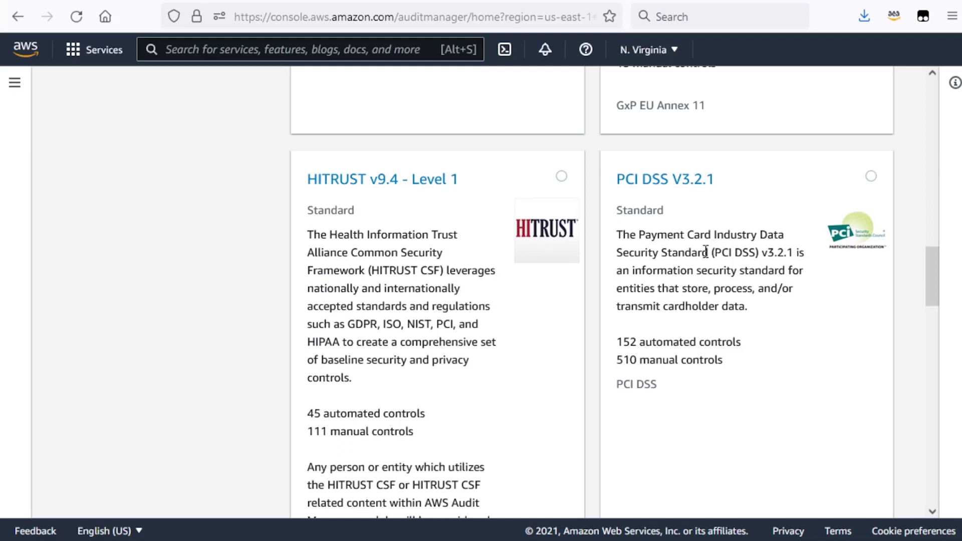
scroll(706, 252, down, 2)
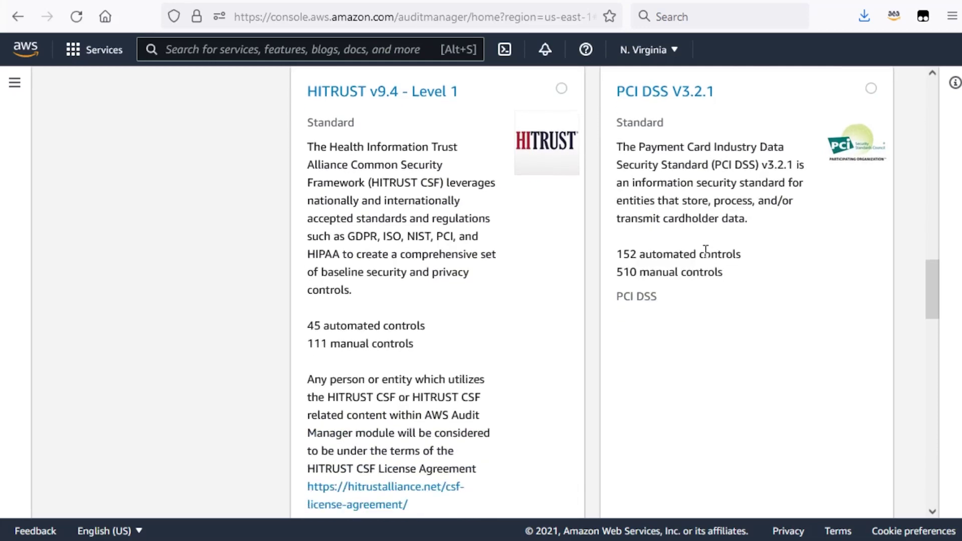
scroll(705, 250, up, 2)
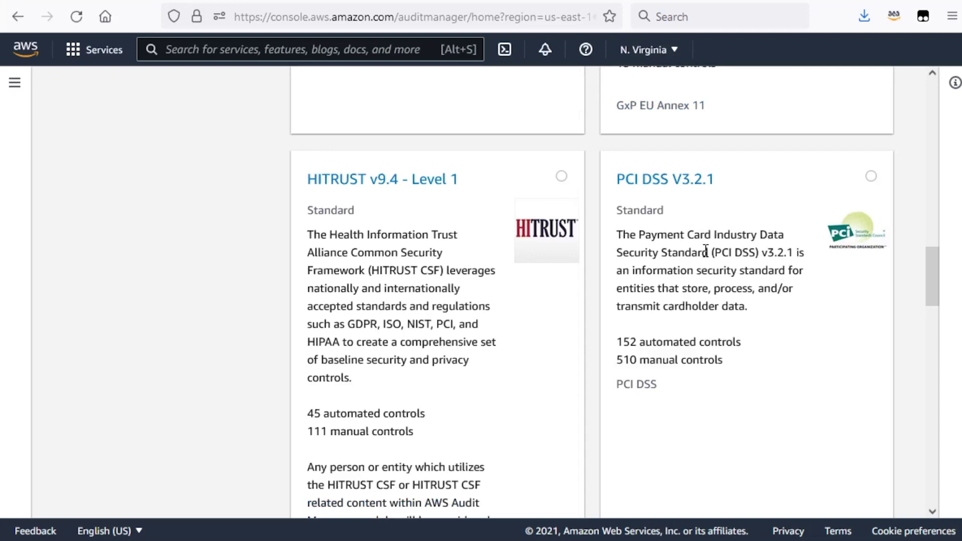
scroll(706, 251, down, 8)
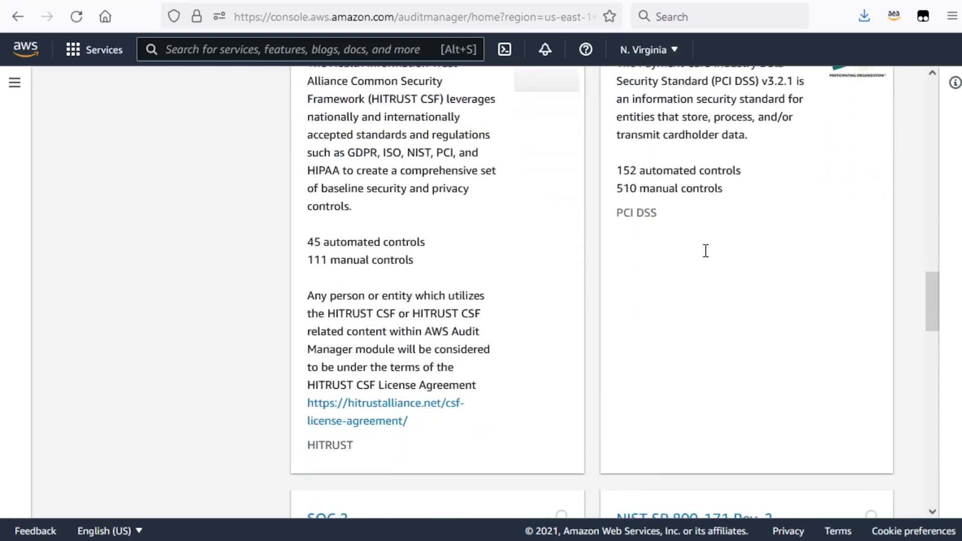
scroll(706, 252, down, 2)
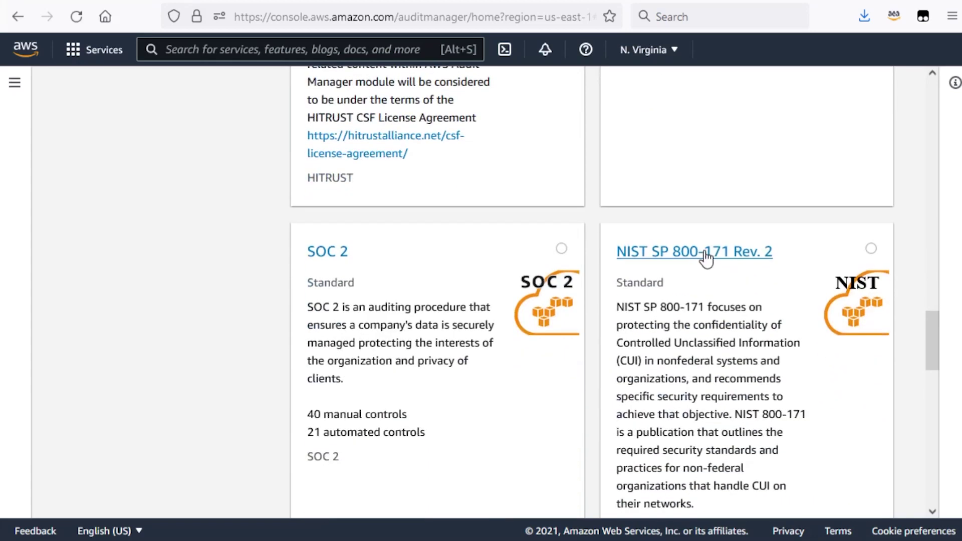
click(562, 255)
Leave the optional tags empty and continue to the AWS accounts in scope.
scroll(792, 252, down, 10)
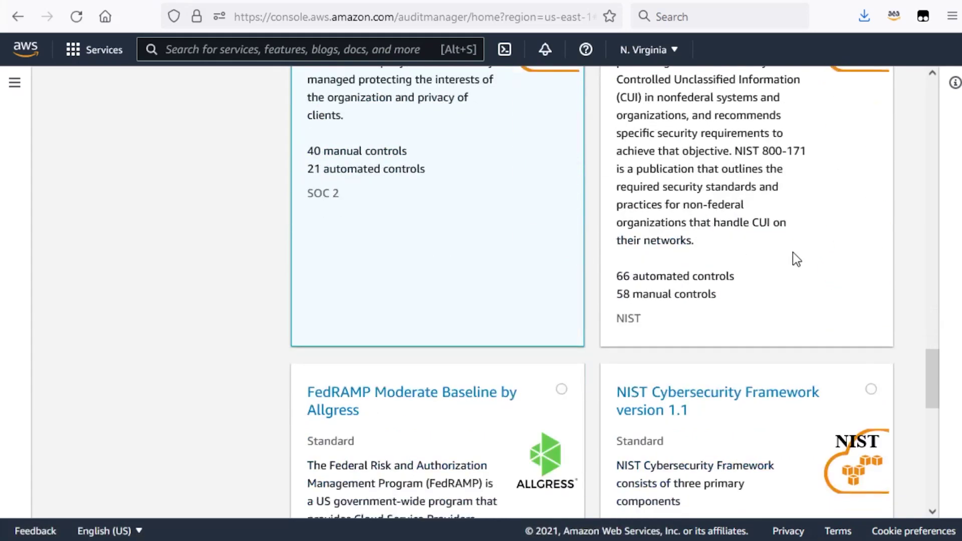
scroll(792, 251, down, 8)
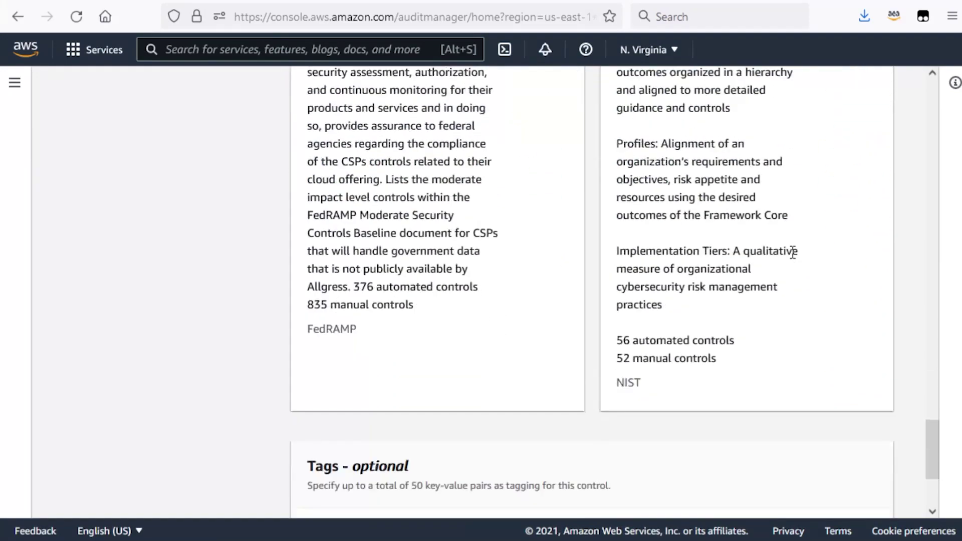
scroll(793, 252, down, 3)
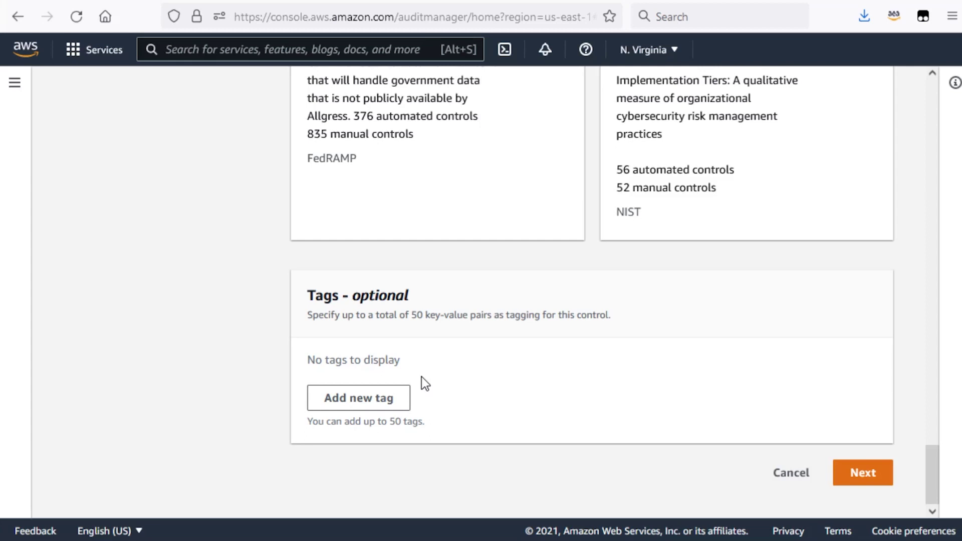
click(865, 473)
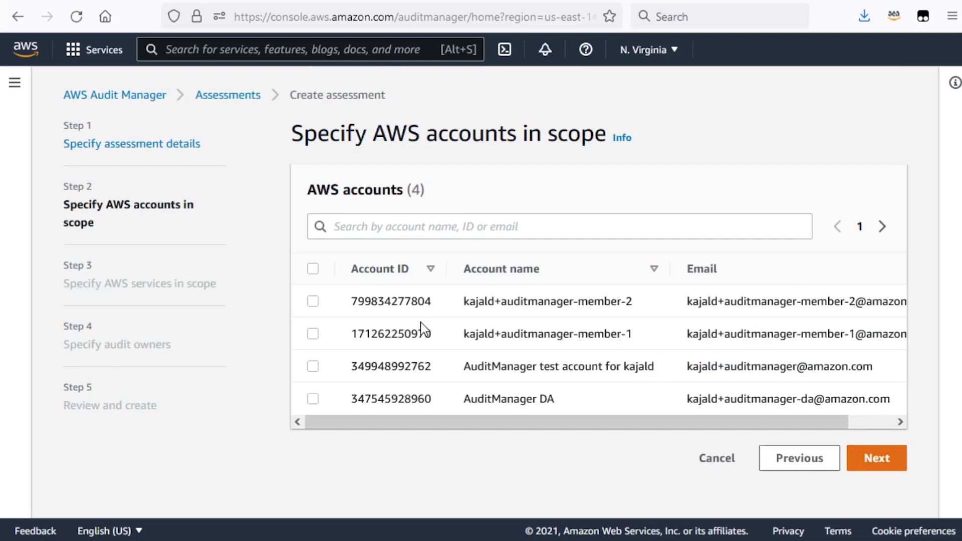
Include the auditmanager-member-1 account and the AuditManager test account in scope and continue to the AWS services.
click(313, 335)
click(313, 365)
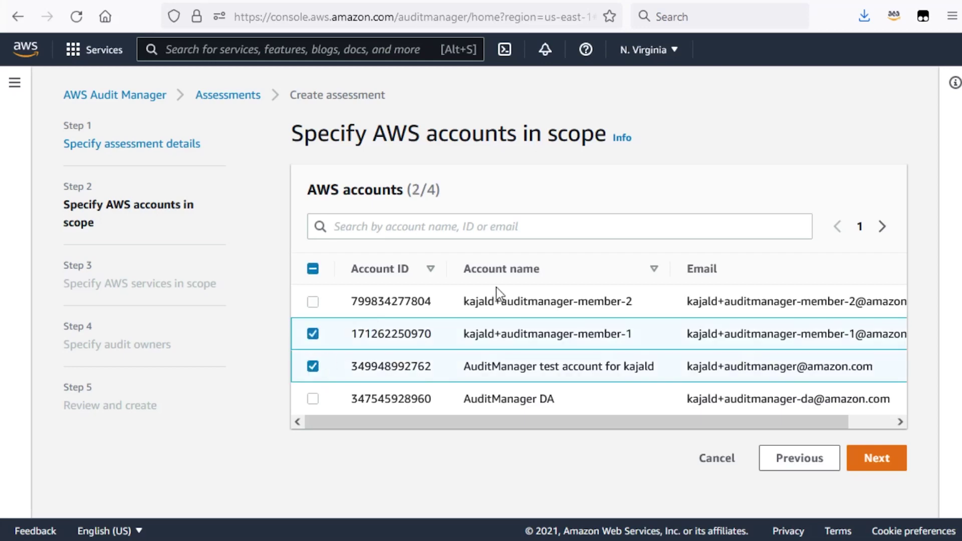
click(895, 464)
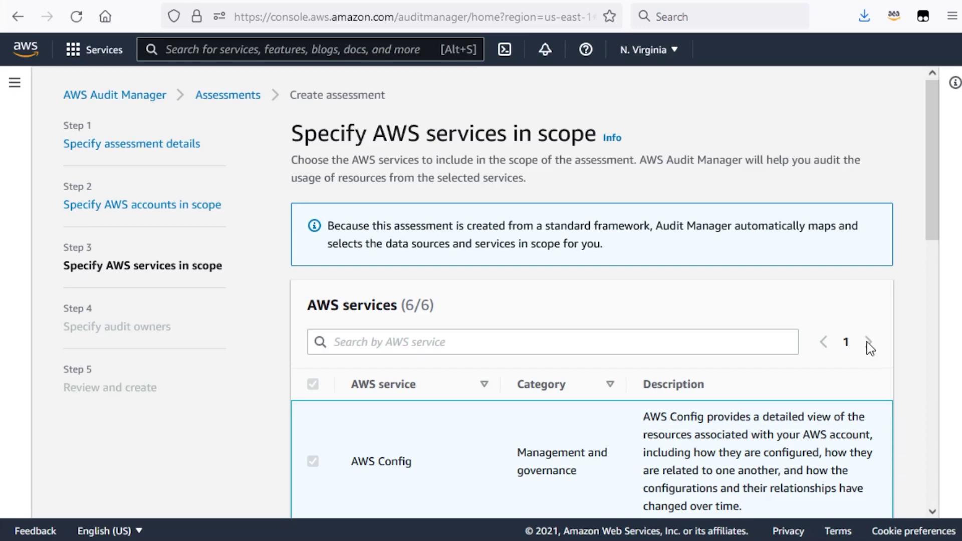
Review the automatically selected AWS services in scope and continue to the audit owners.
scroll(861, 309, down, 2)
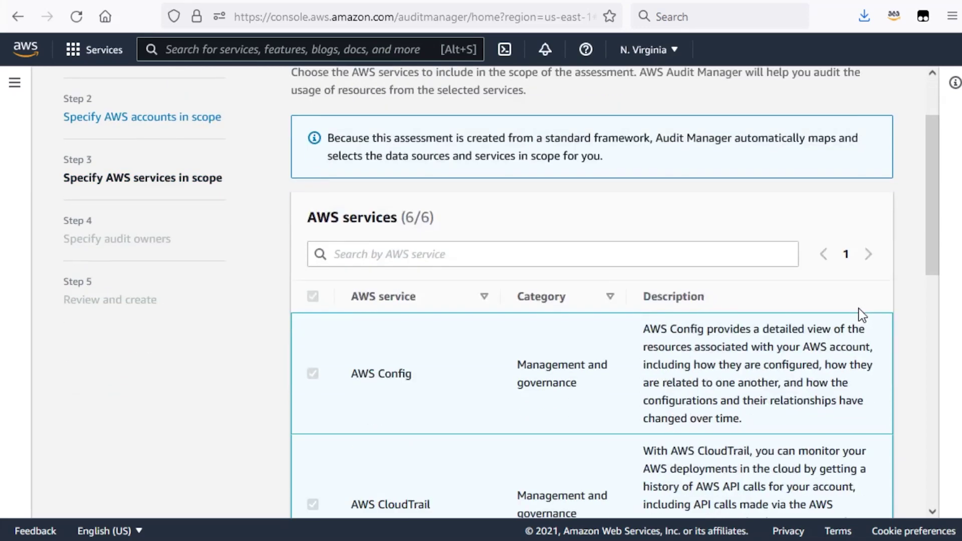
scroll(856, 308, down, 2)
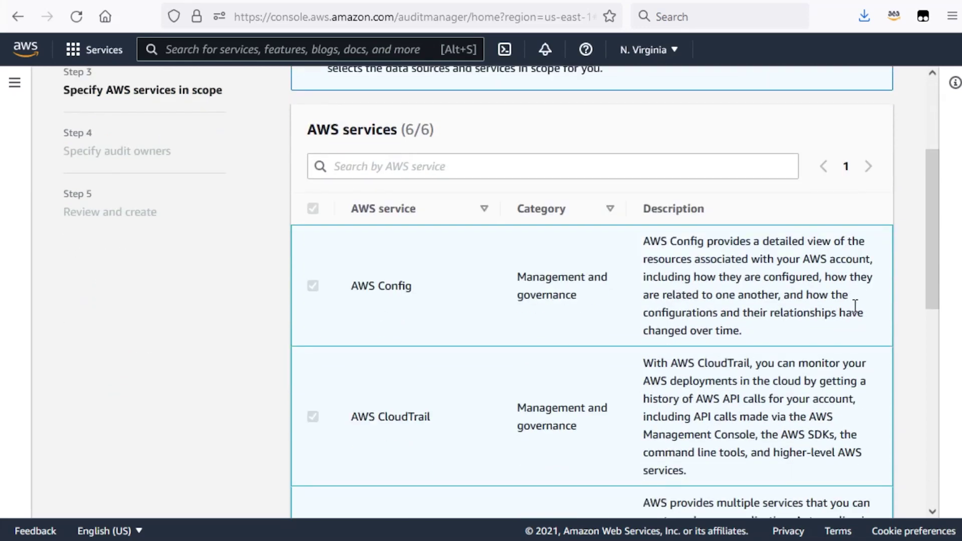
scroll(854, 305, up, 2)
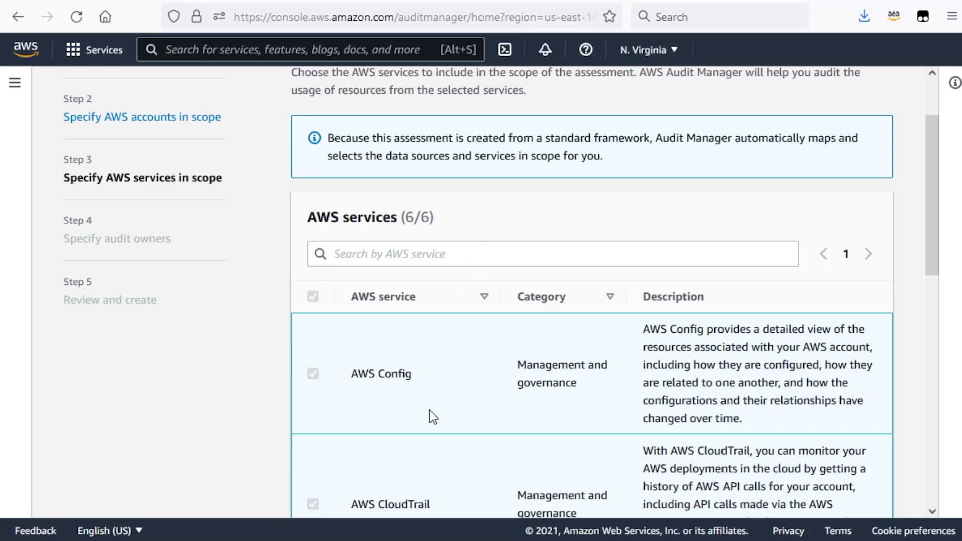
scroll(430, 411, down, 3)
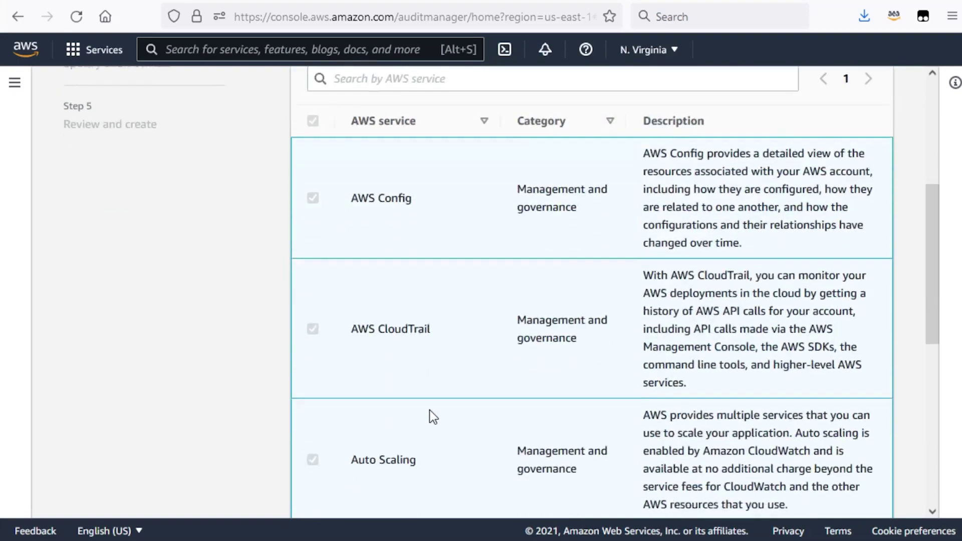
scroll(430, 411, down, 5)
scroll(429, 410, down, 3)
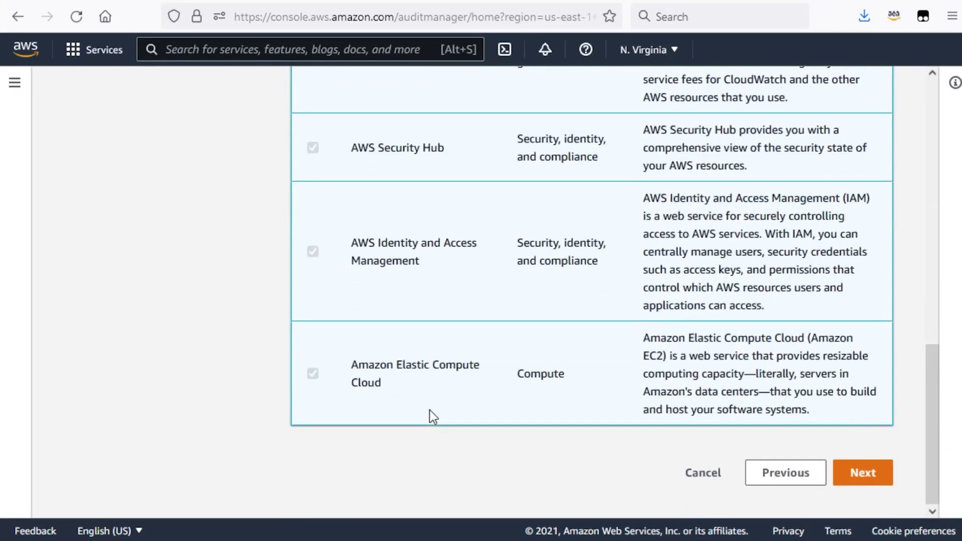
click(863, 471)
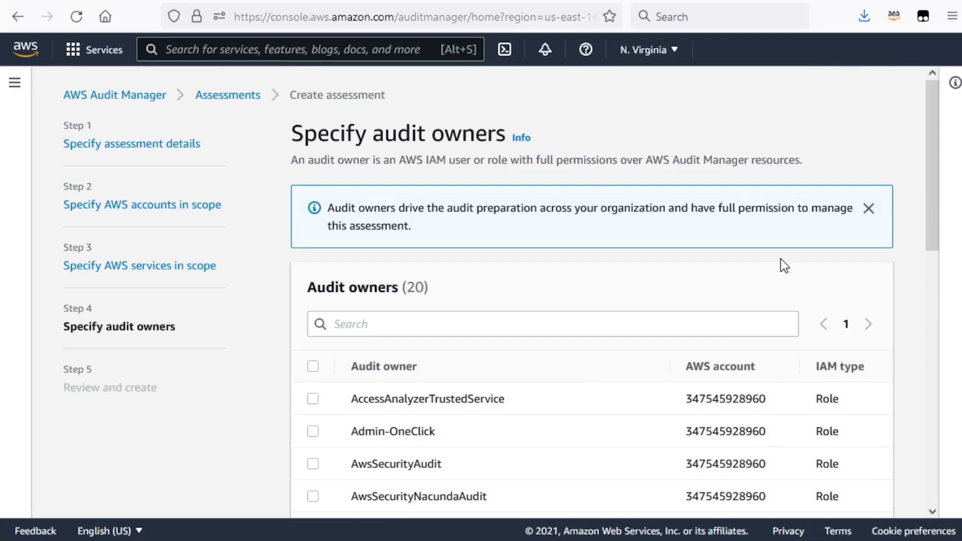
Choose AwsSecurityAudit, AwsSecurityNacundaAudit and AWSVAPTAudit as audit owners and continue to the final review.
scroll(770, 248, down, 2)
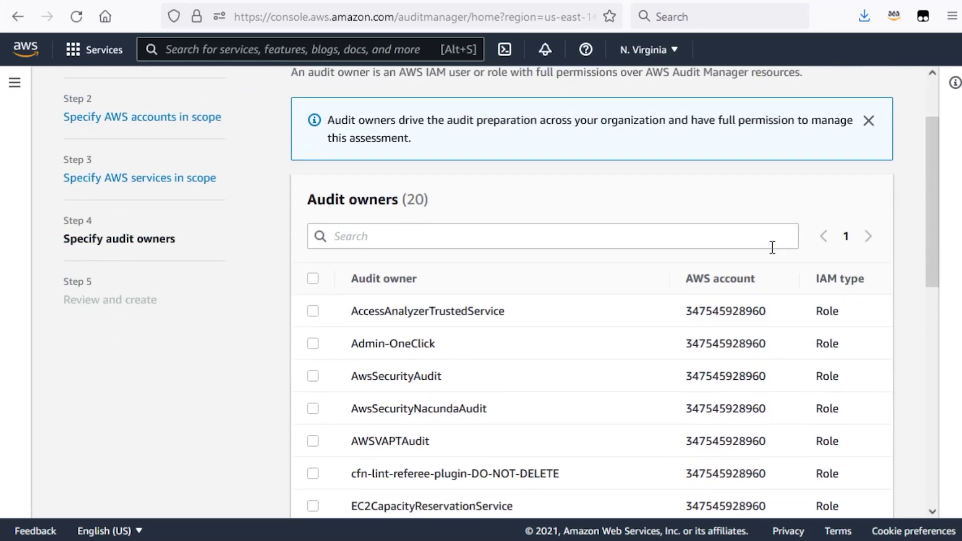
scroll(772, 248, down, 2)
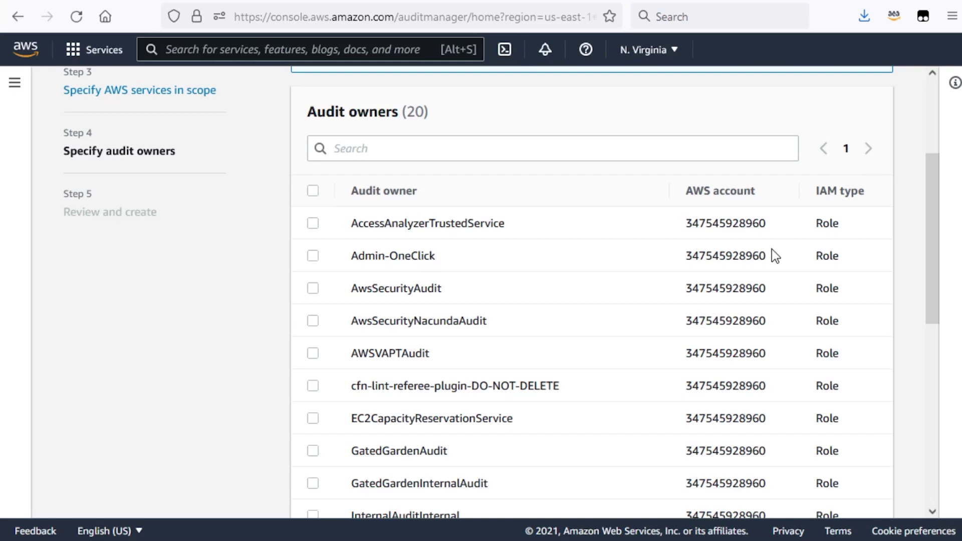
click(311, 290)
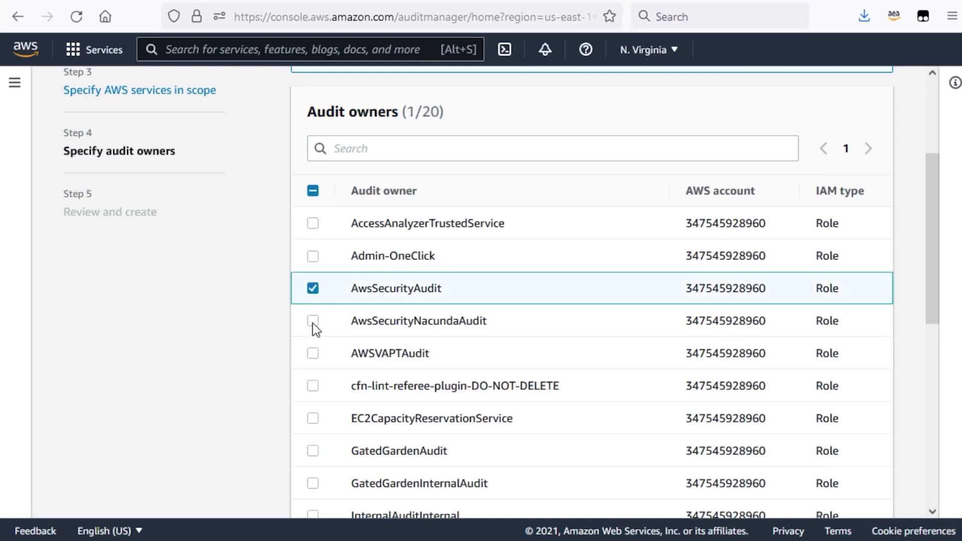
click(313, 322)
click(314, 354)
scroll(597, 347, down, 2)
scroll(598, 347, down, 8)
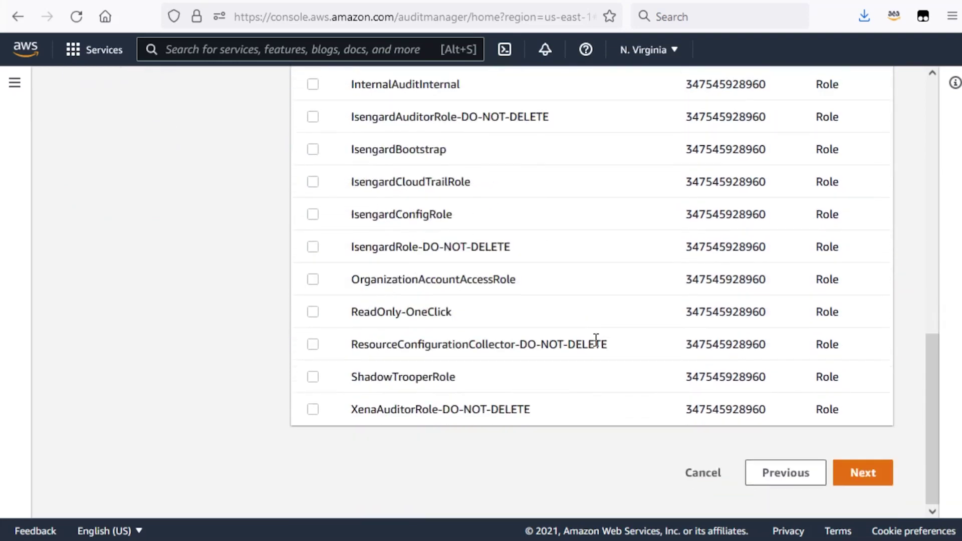
click(878, 476)
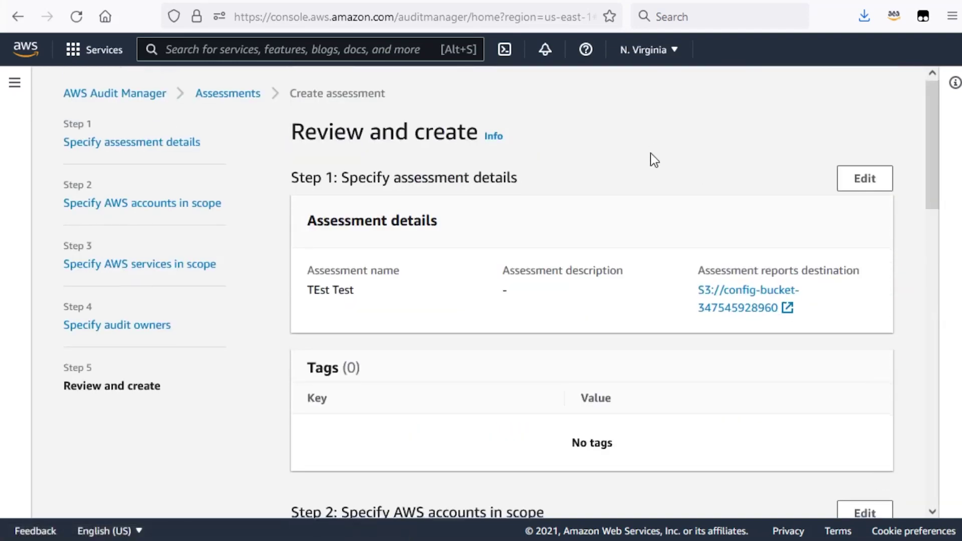
Review the assessment's summary, create the assessment and dismiss the notices on its page.
scroll(653, 157, down, 2)
scroll(650, 153, down, 4)
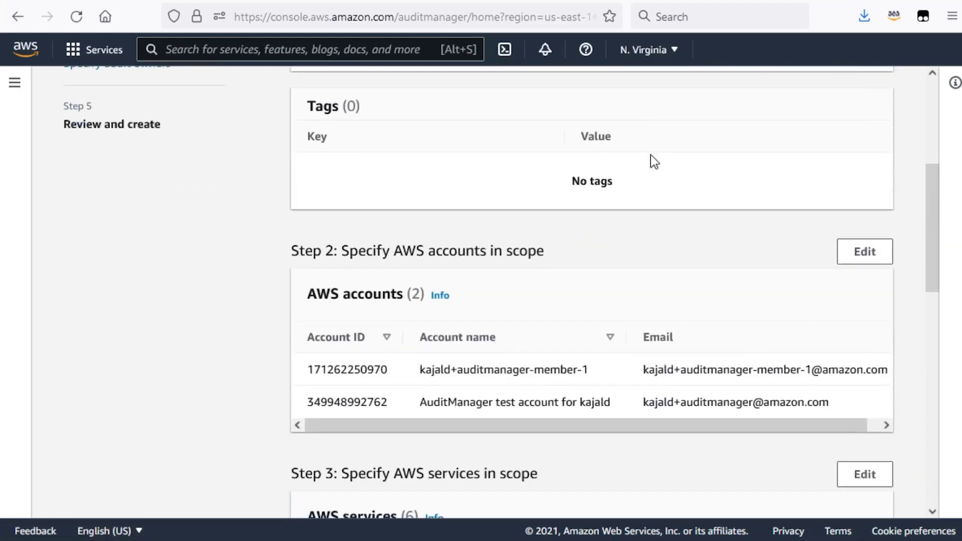
scroll(650, 154, down, 10)
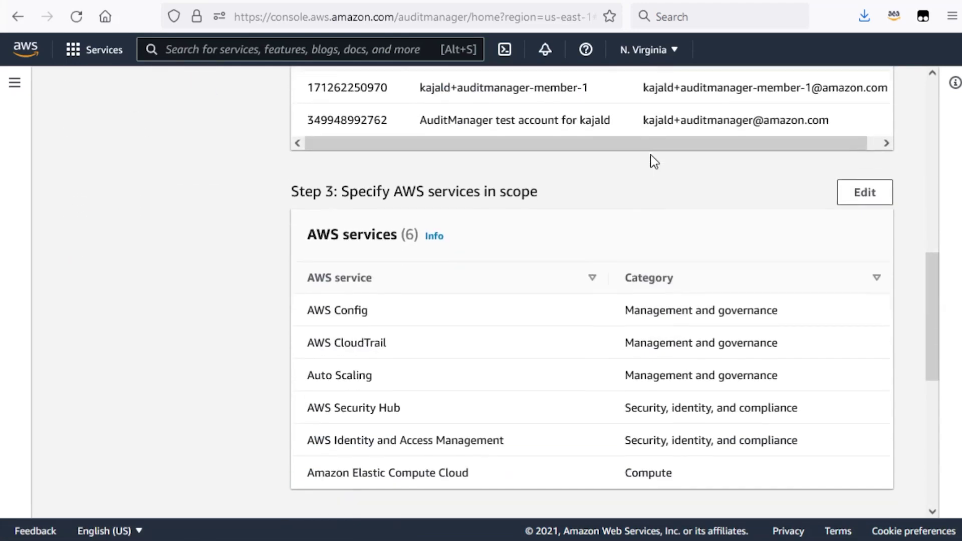
scroll(652, 155, down, 5)
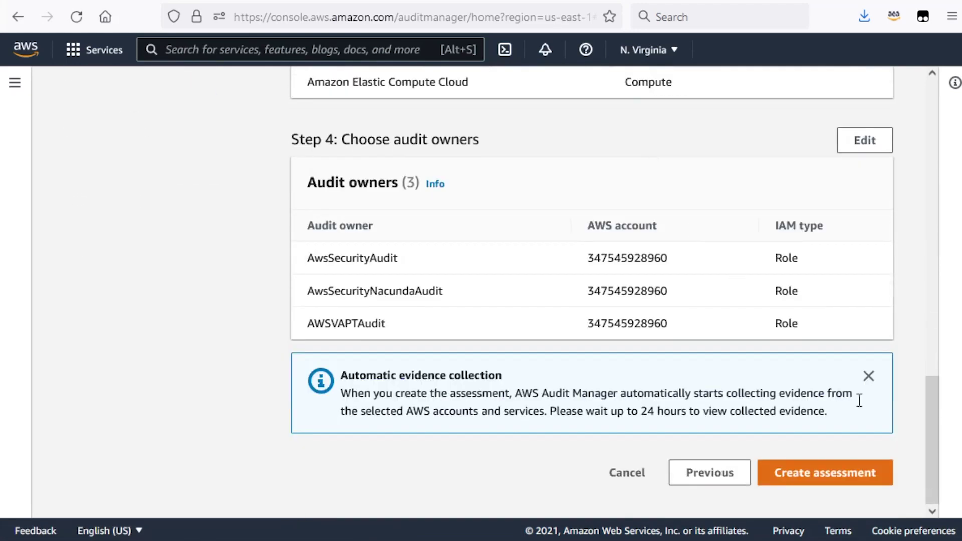
click(870, 481)
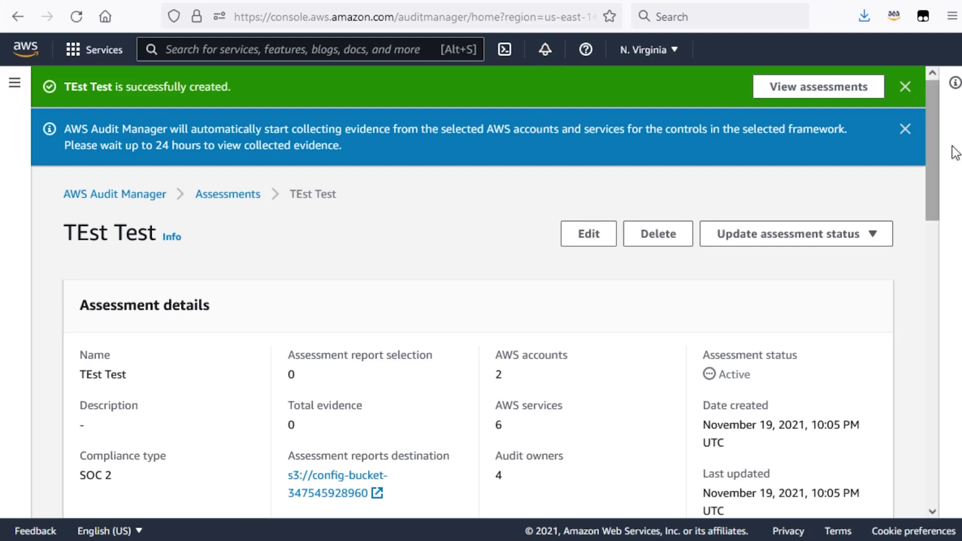
click(905, 129)
click(906, 87)
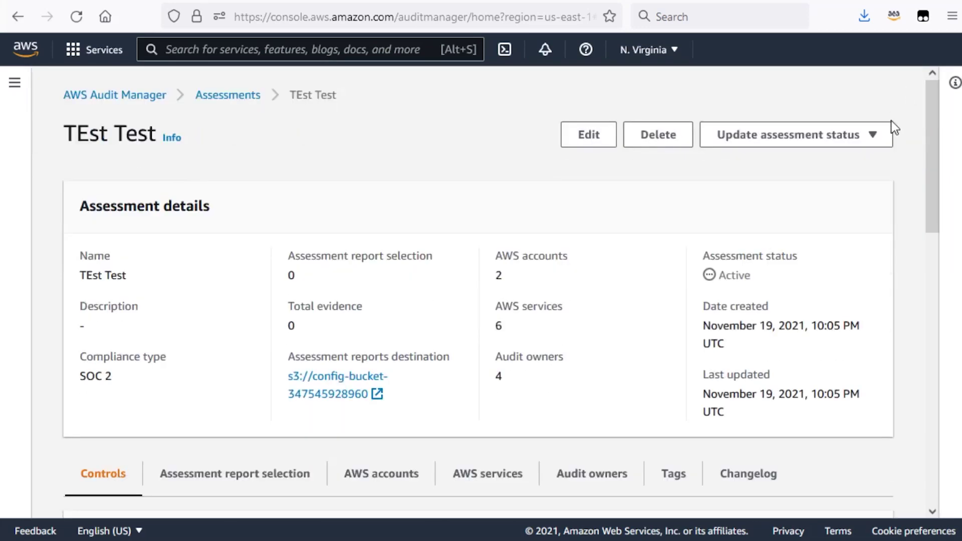
Return to the list of assessments and open the CIS assessment.
click(222, 95)
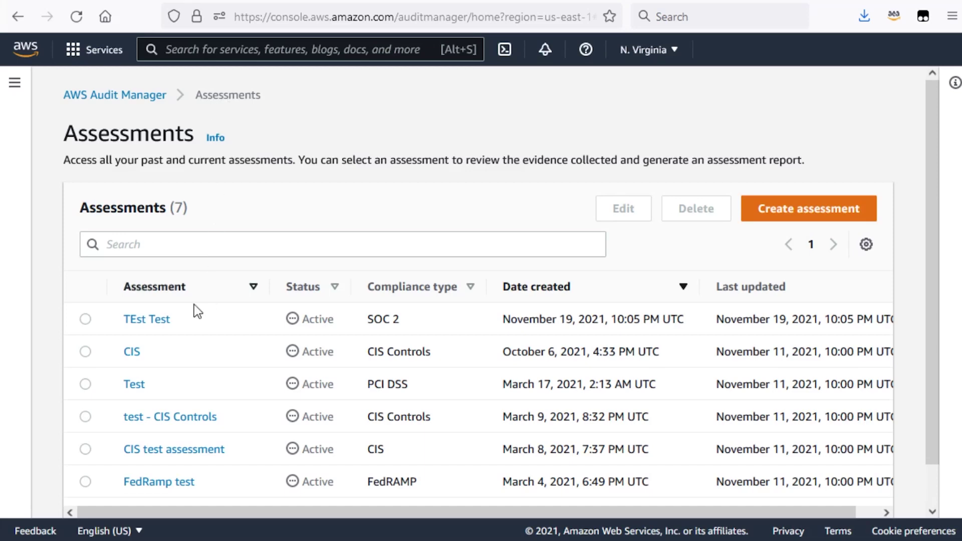
click(141, 359)
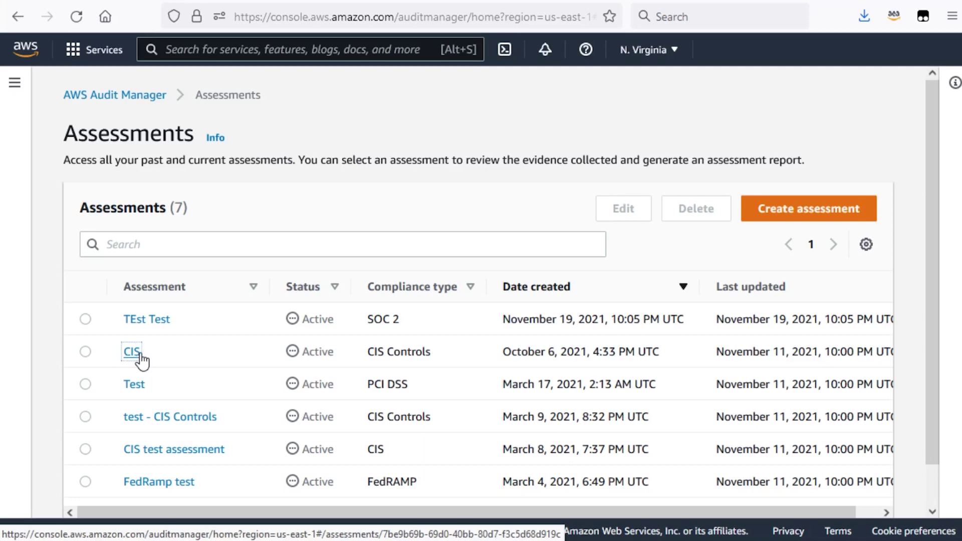
Open the CIS assessment and examine its details, control status summary and list of control sets.
click(138, 353)
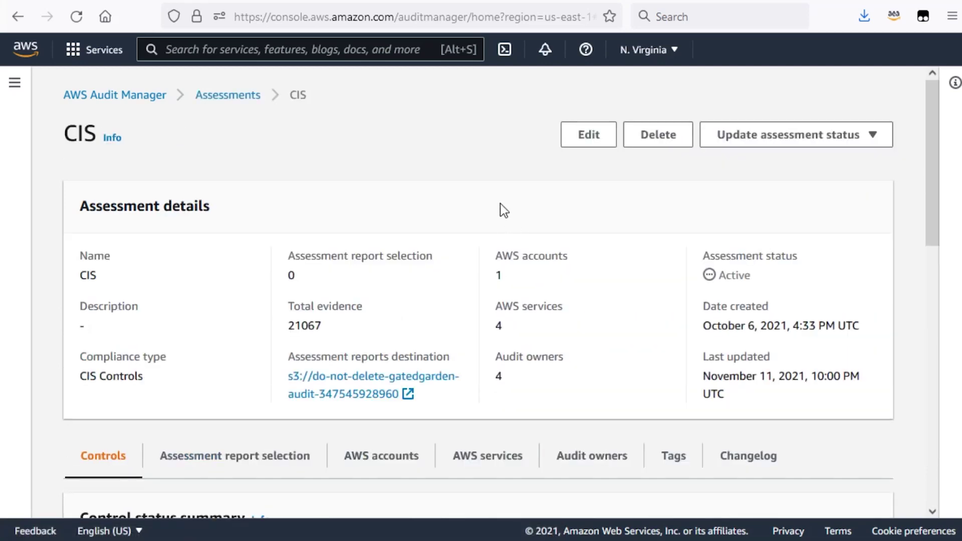
scroll(506, 196, down, 3)
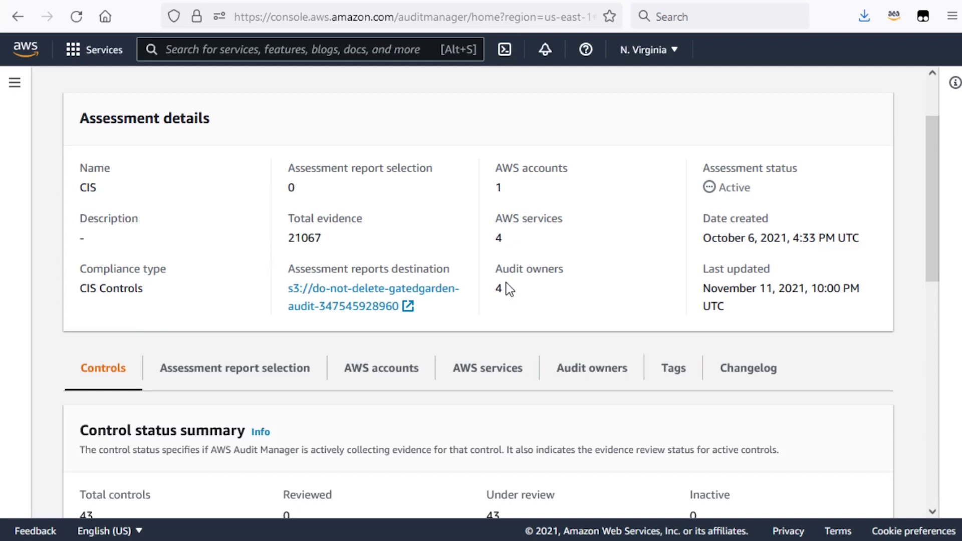
scroll(507, 290, down, 3)
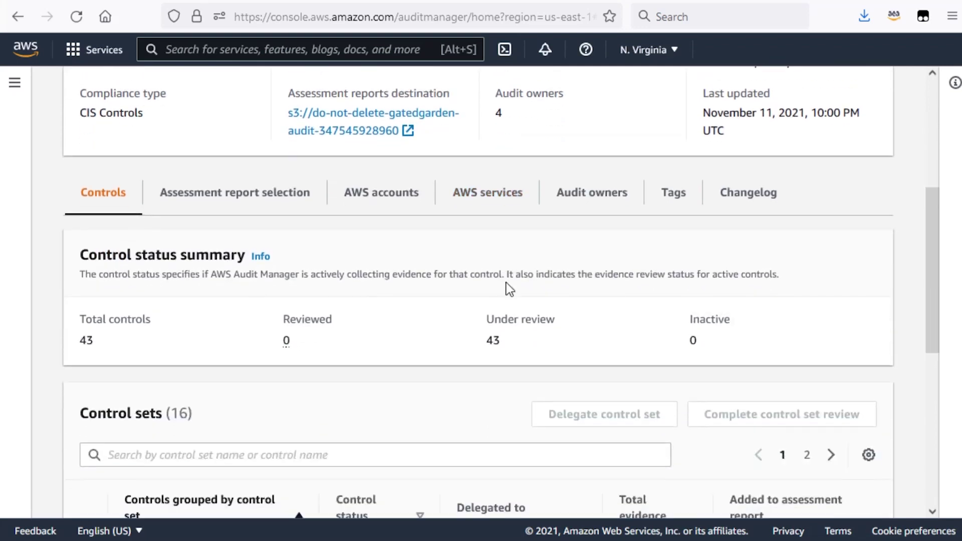
scroll(497, 266, up, 1)
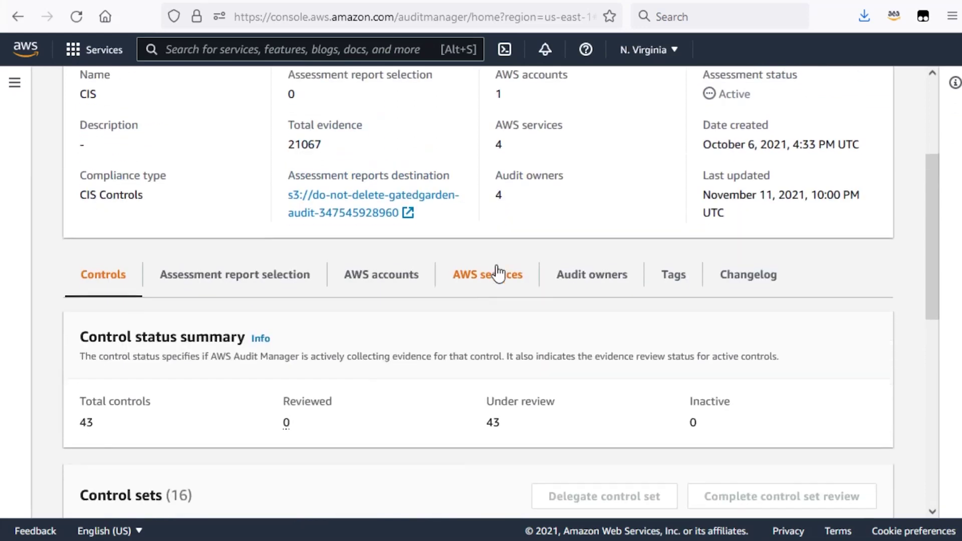
scroll(496, 266, down, 1)
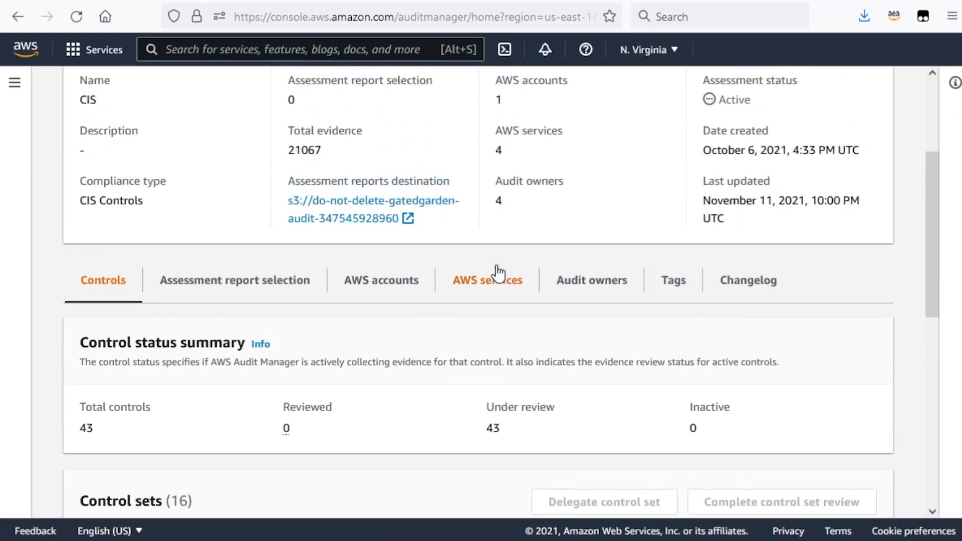
scroll(498, 273, down, 4)
scroll(500, 272, down, 2)
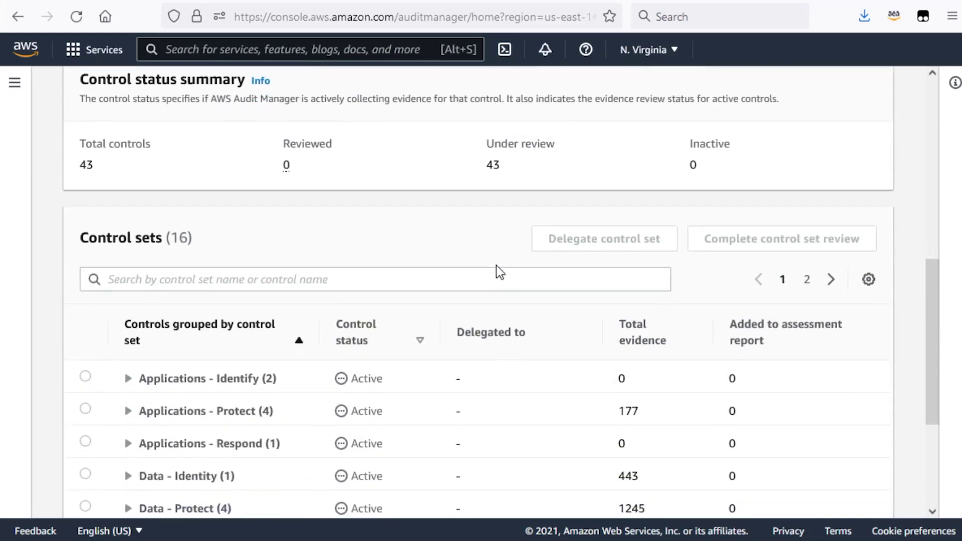
scroll(496, 266, down, 2)
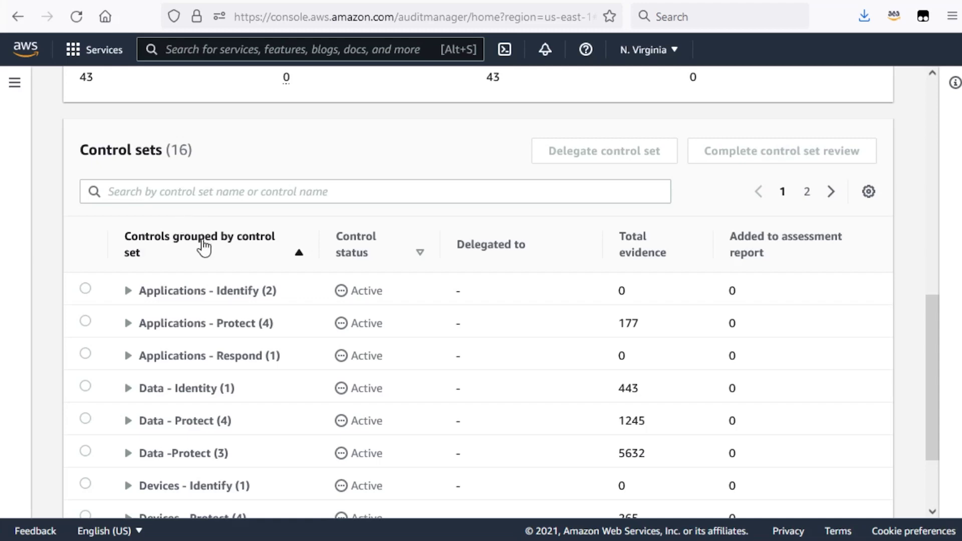
scroll(203, 240, down, 2)
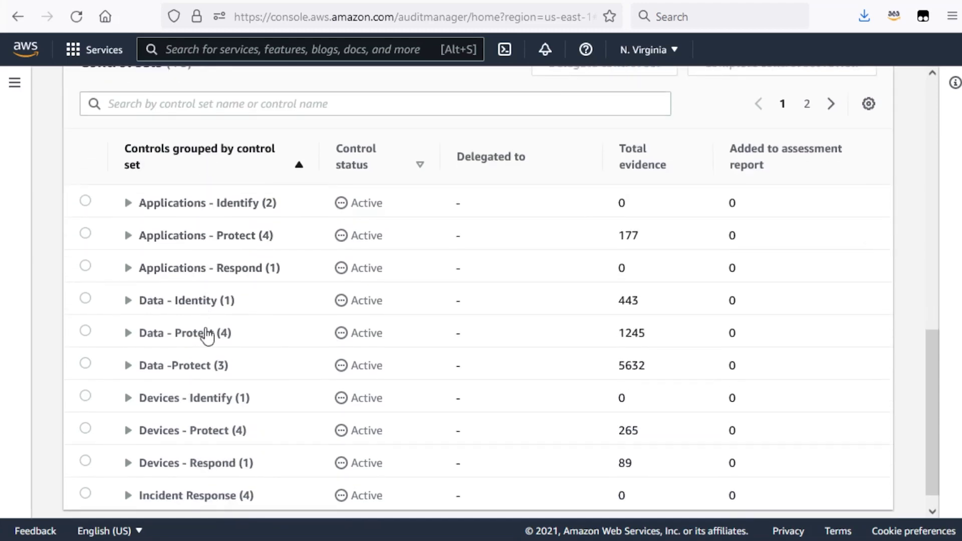
Open control 13.1 in the Data - Identity control set and review its description, testing information and control status.
click(167, 310)
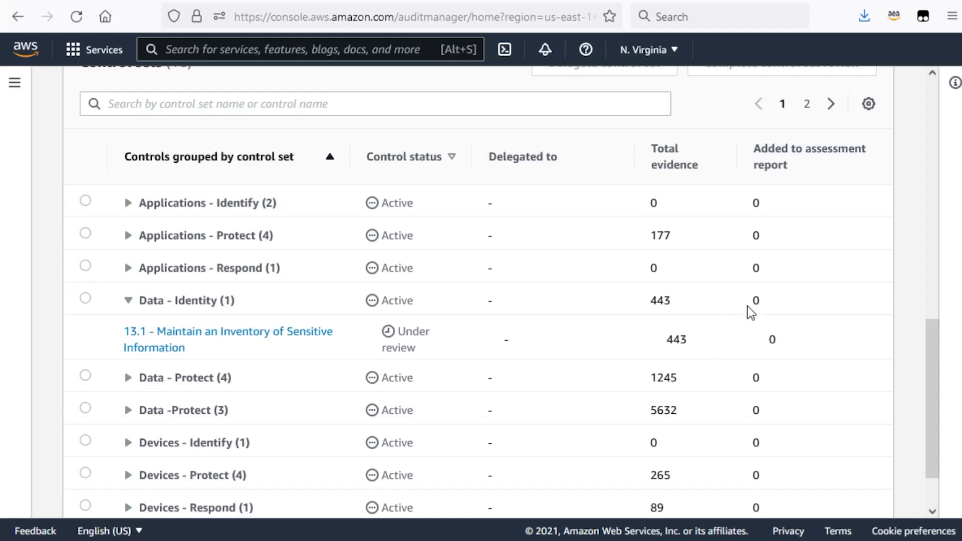
click(215, 336)
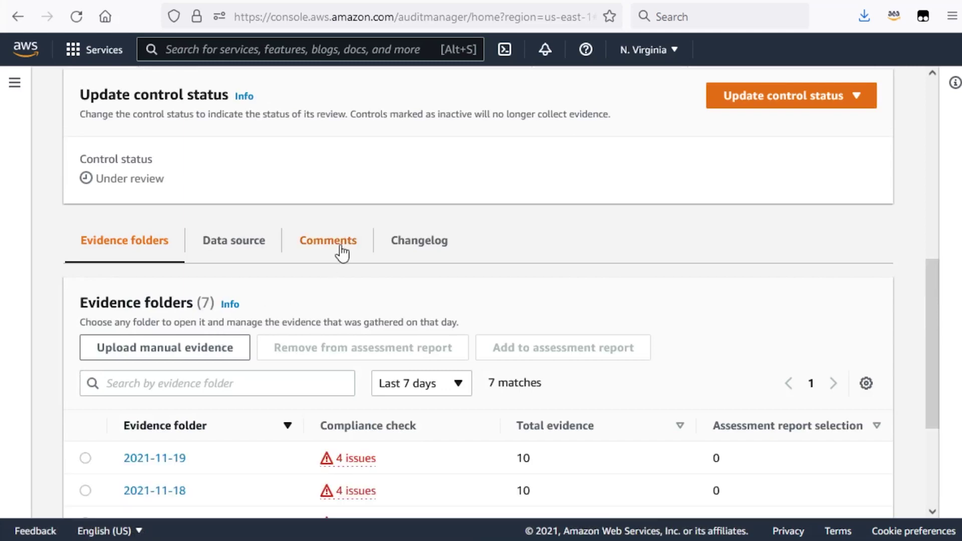
scroll(405, 192, up, 2)
scroll(409, 192, up, 6)
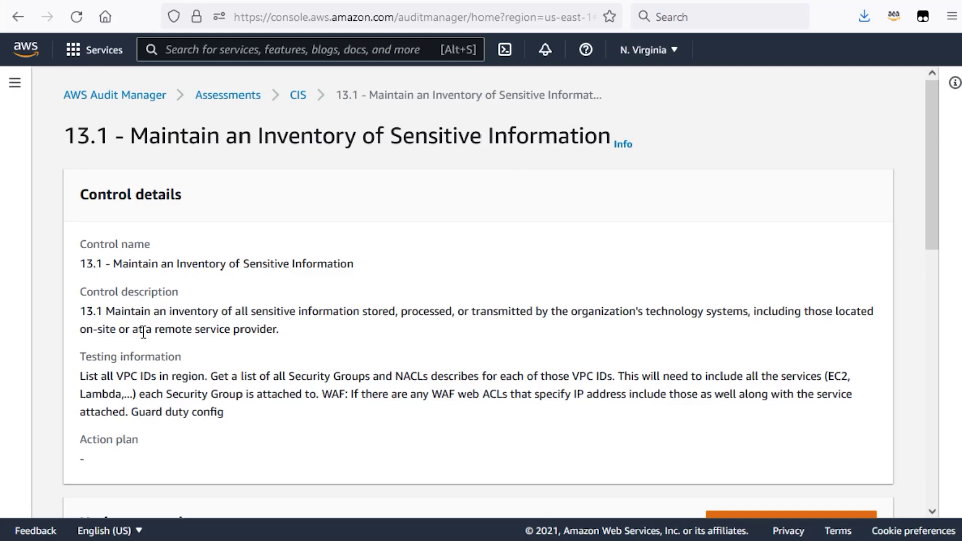
scroll(137, 393, down, 2)
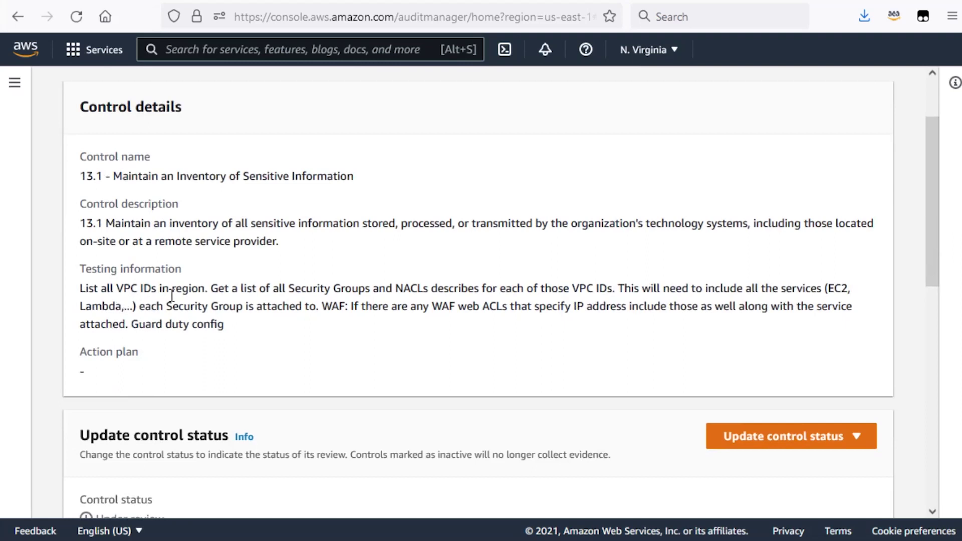
scroll(172, 295, down, 2)
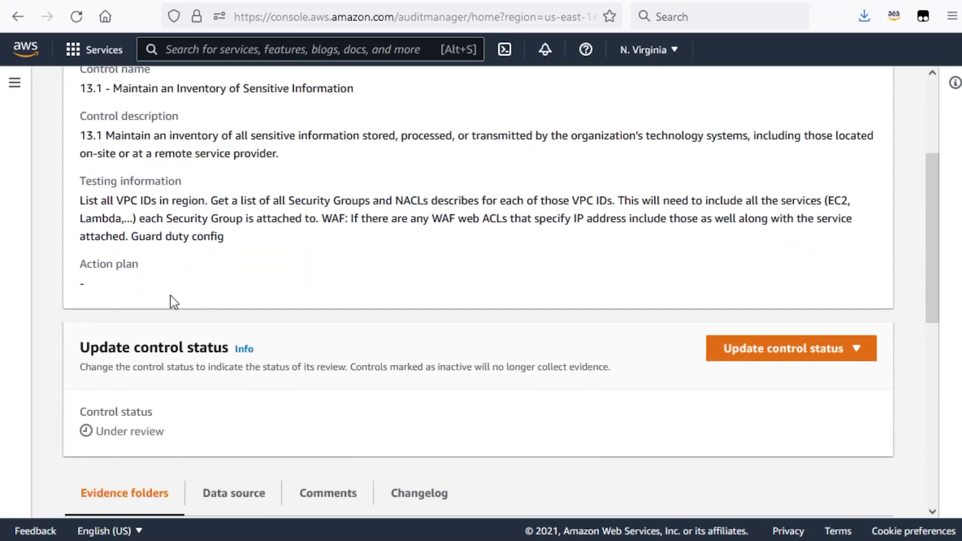
scroll(172, 301, down, 2)
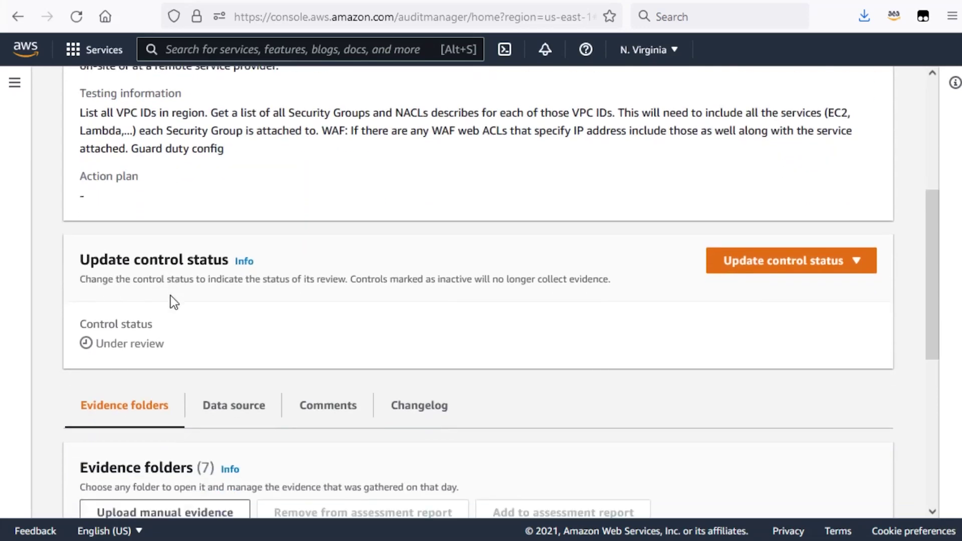
Review control 13.1's data sources and its evidence folders from the last 7 days.
click(224, 423)
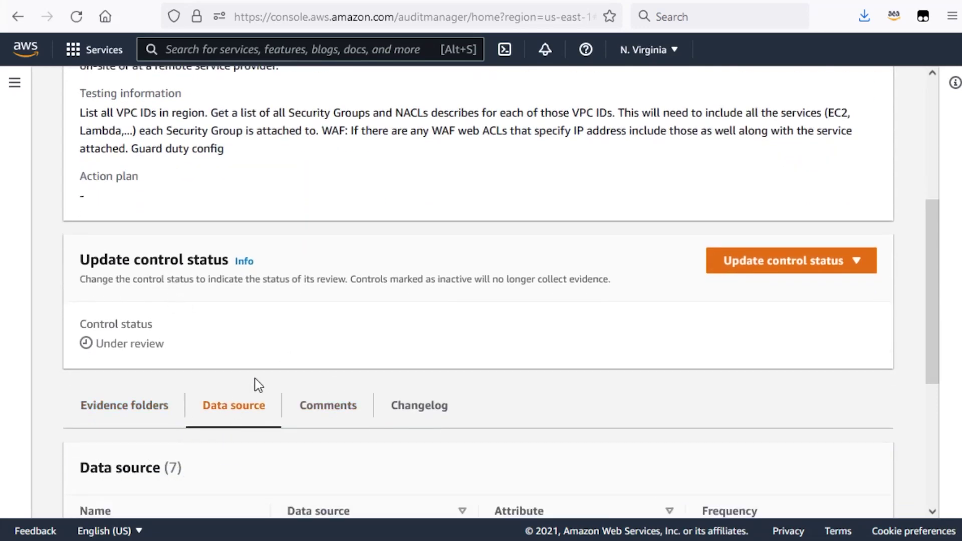
scroll(256, 384, down, 6)
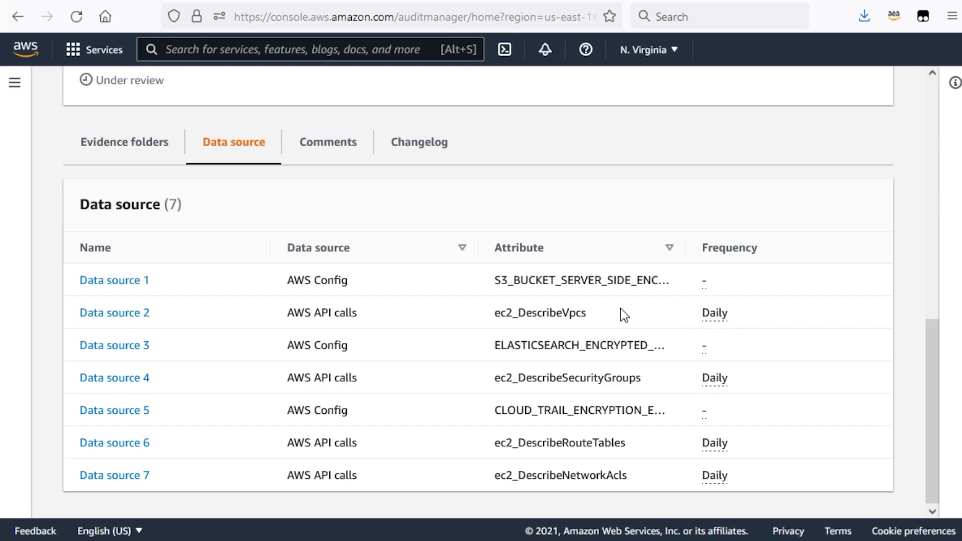
scroll(615, 307, up, 3)
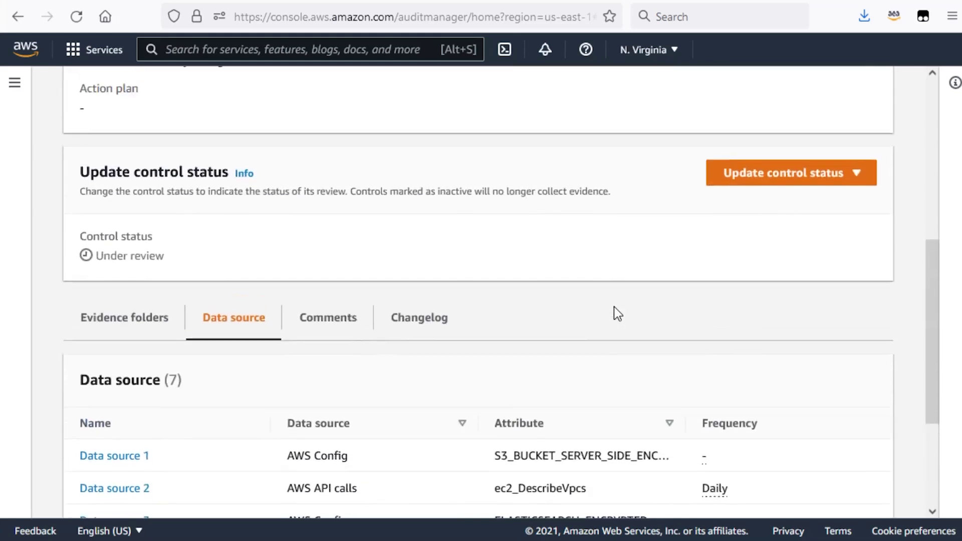
click(93, 334)
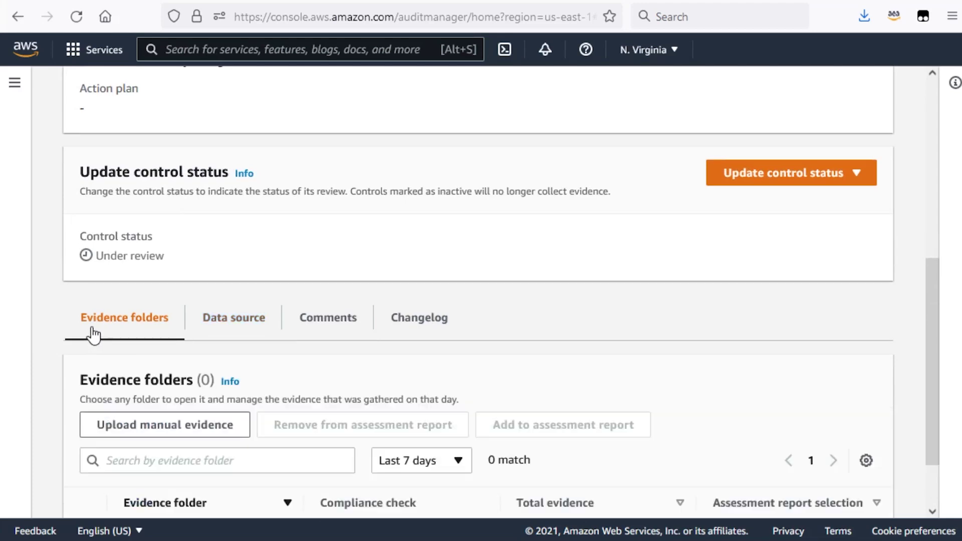
scroll(676, 241, down, 3)
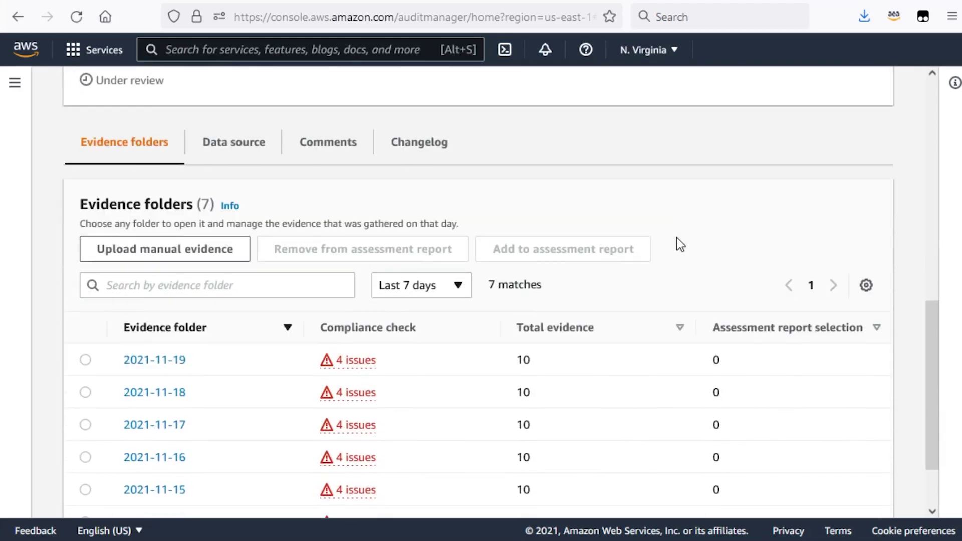
scroll(677, 237, down, 2)
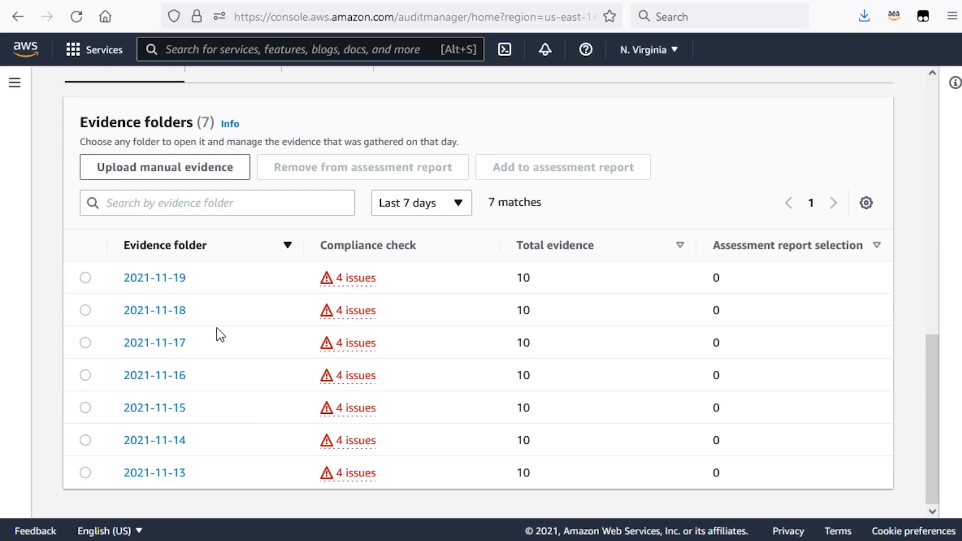
Open the 2021-11-19 evidence folder and examine its summary and the collected evidence entries.
click(138, 285)
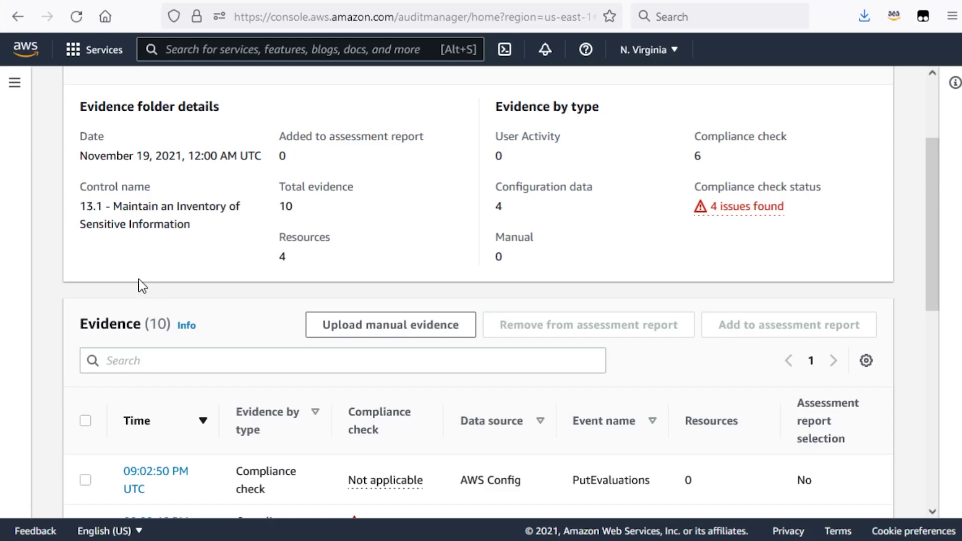
scroll(242, 214, down, 3)
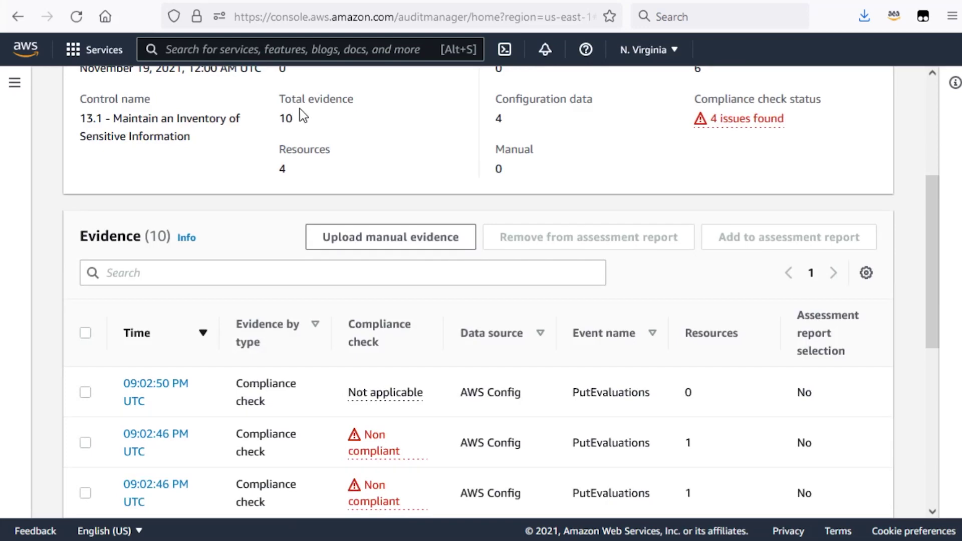
scroll(231, 236, down, 3)
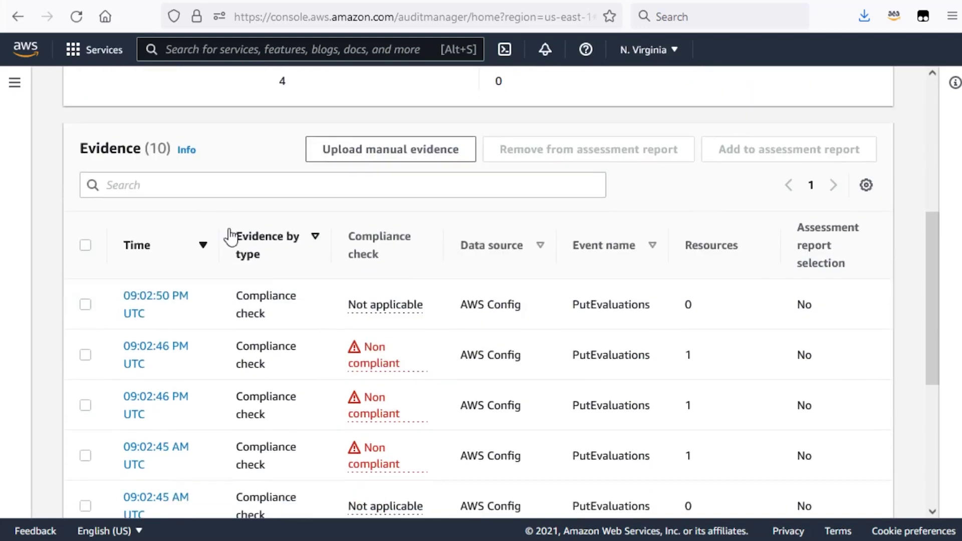
scroll(231, 238, down, 3)
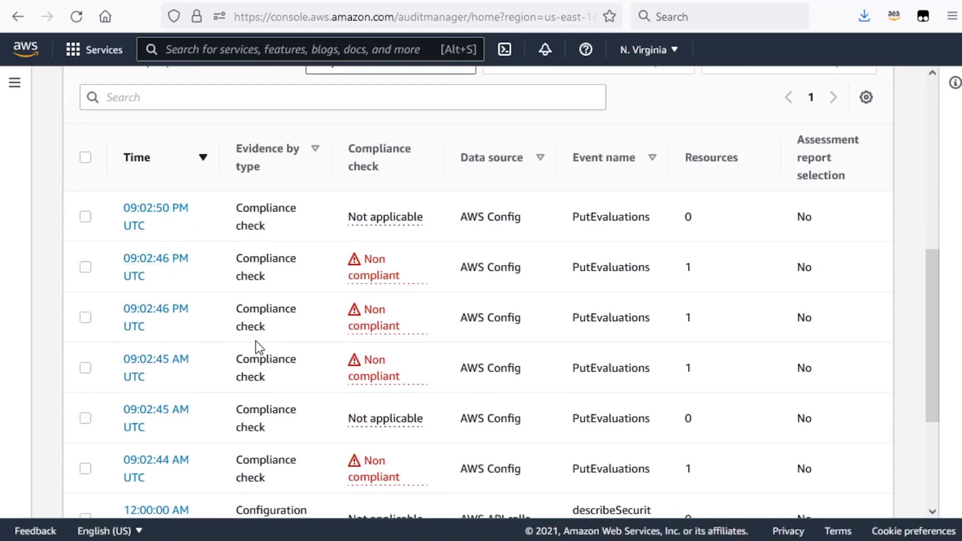
scroll(256, 346, down, 3)
scroll(257, 342, down, 3)
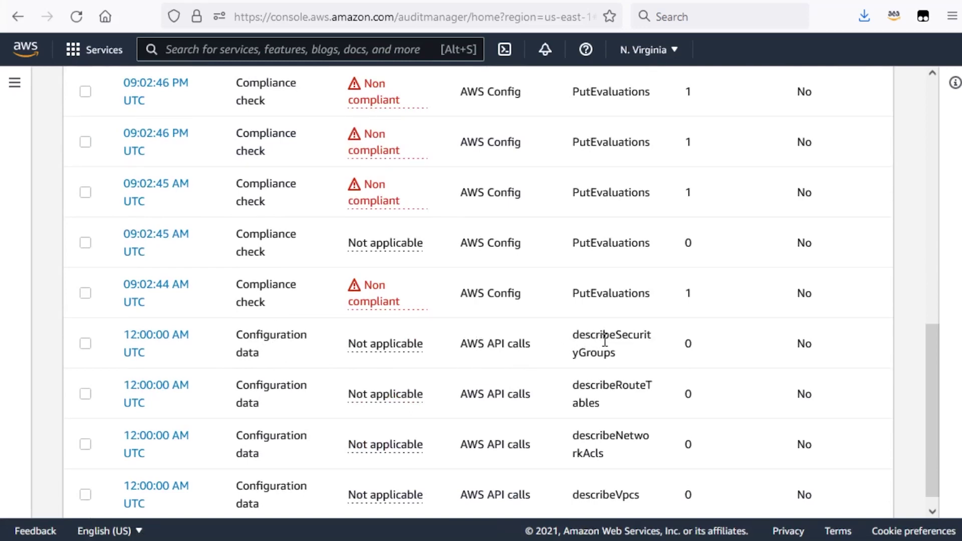
scroll(605, 341, down, 1)
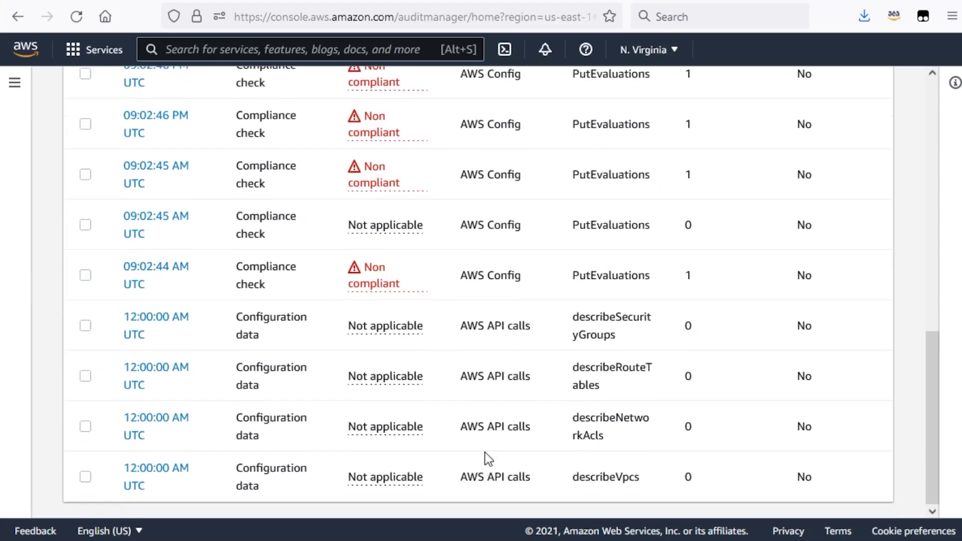
Open the describeSecurityGroups evidence entry and inspect the JSON of its response attribute.
click(150, 325)
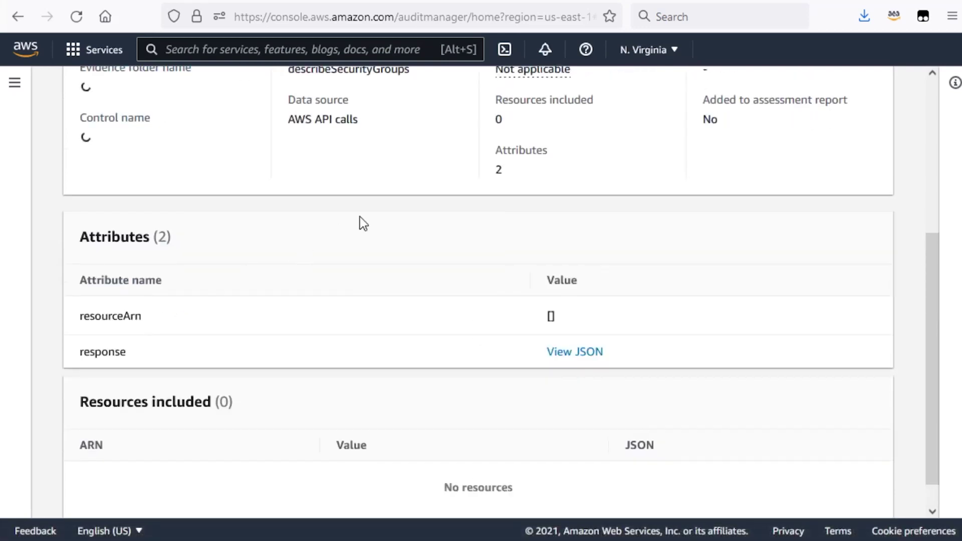
scroll(372, 182, up, 2)
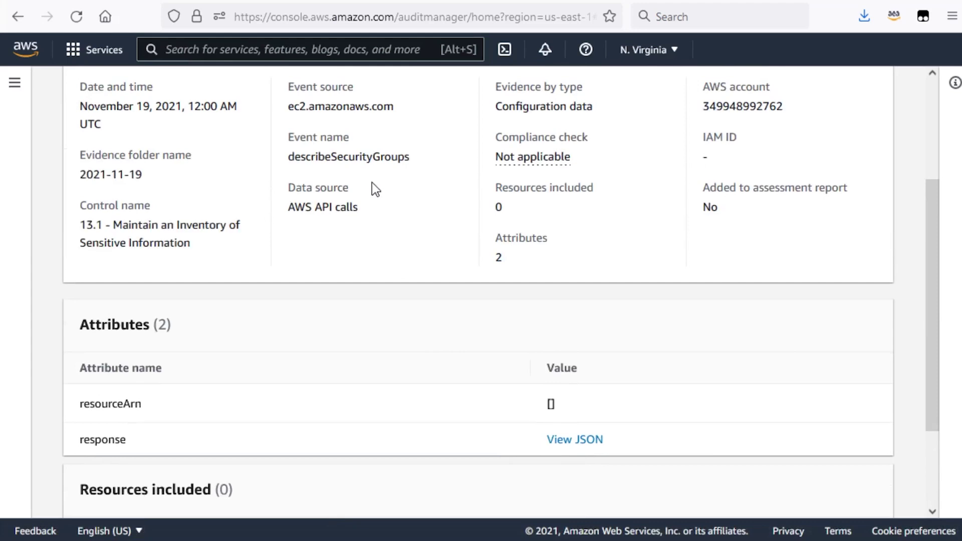
scroll(374, 182, down, 3)
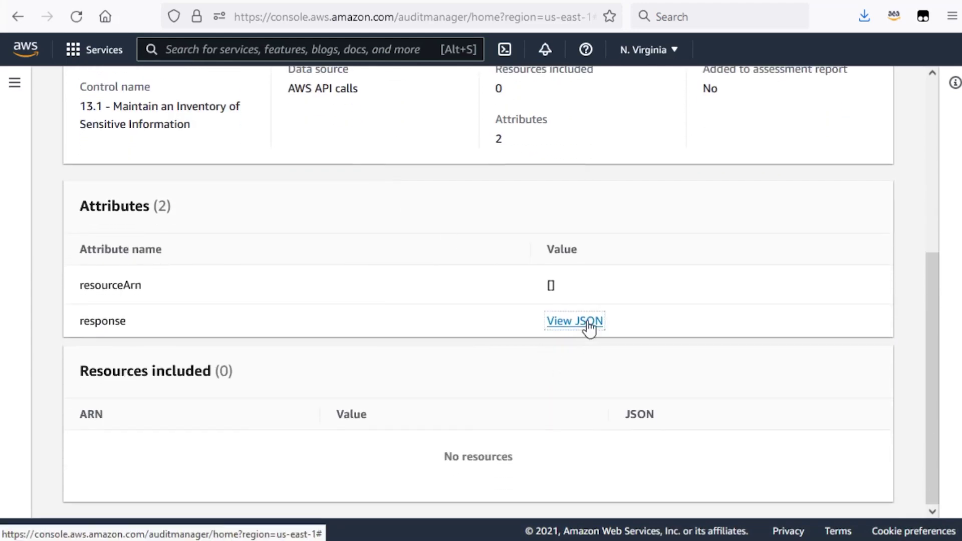
click(589, 322)
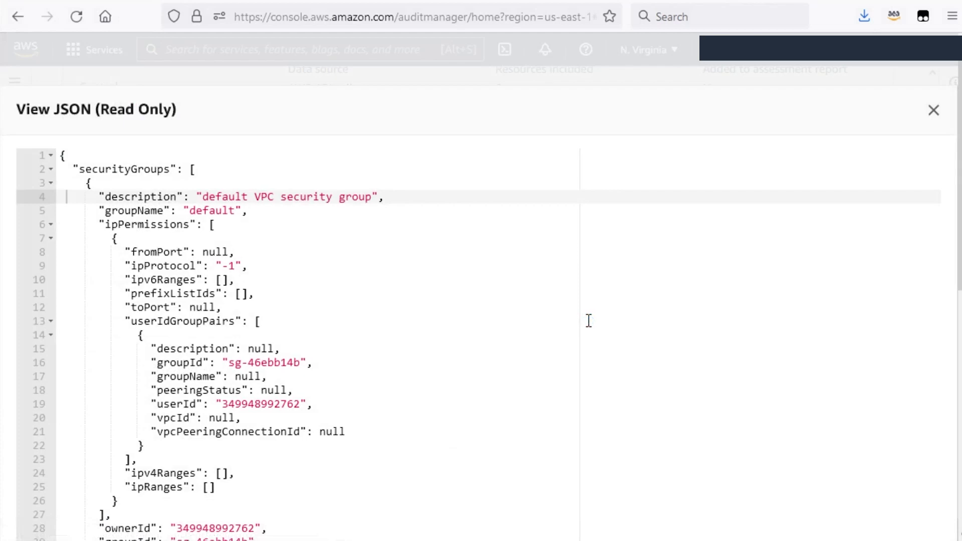
scroll(589, 321, down, 3)
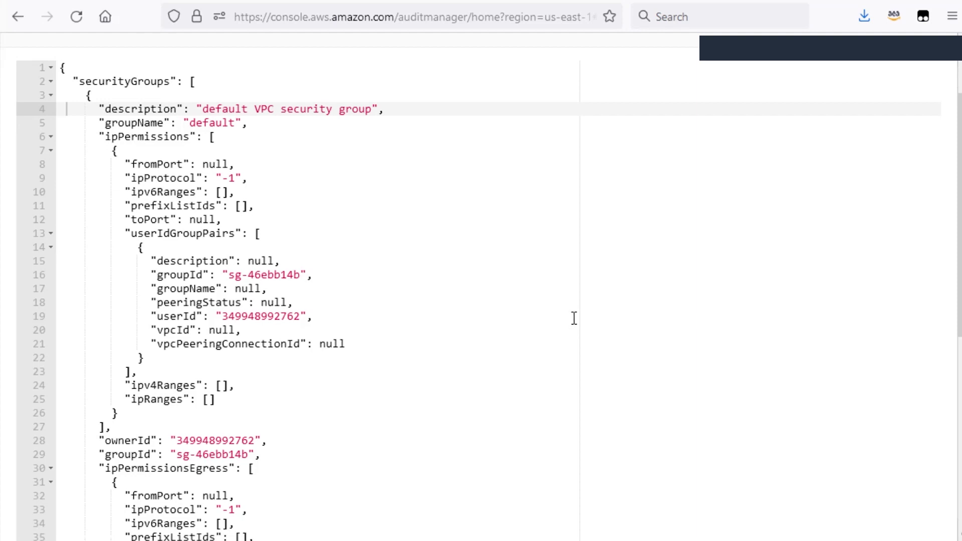
scroll(522, 251, down, 4)
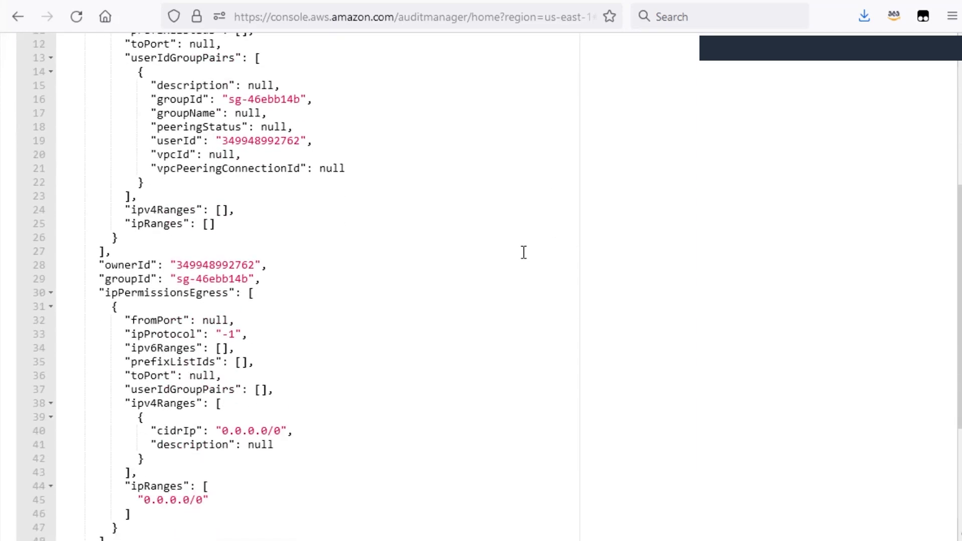
Close the JSON view and return to the 2021-11-19 evidence folder.
click(650, 325)
scroll(661, 344, down, 4)
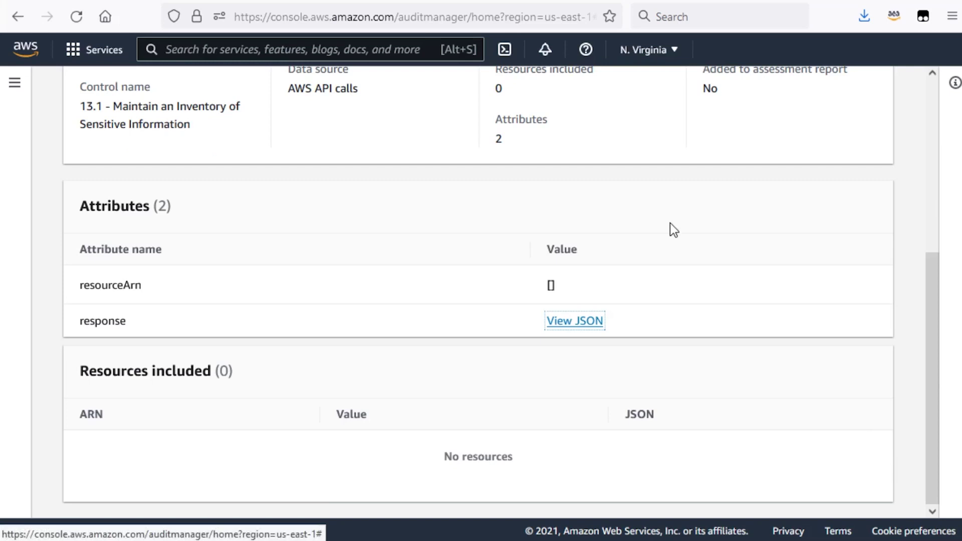
scroll(675, 221, up, 5)
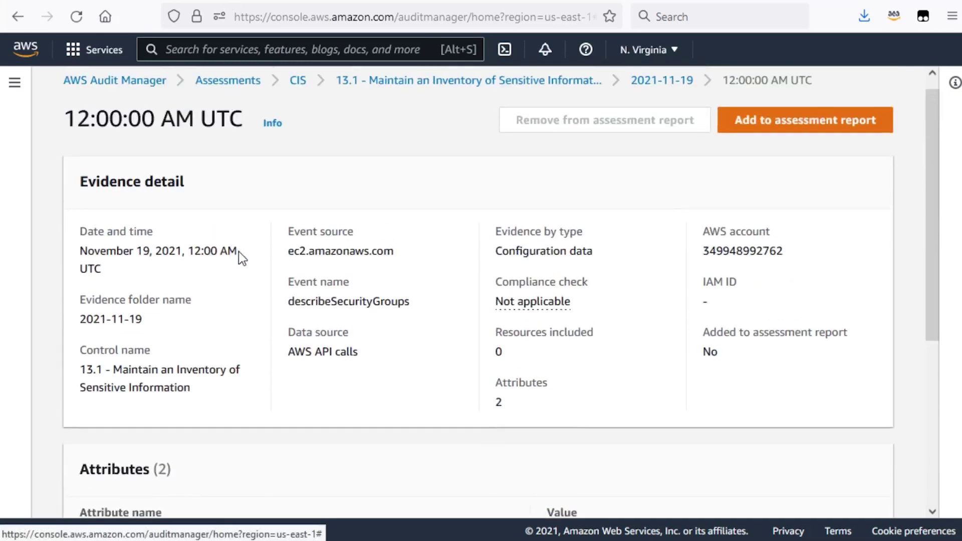
click(661, 80)
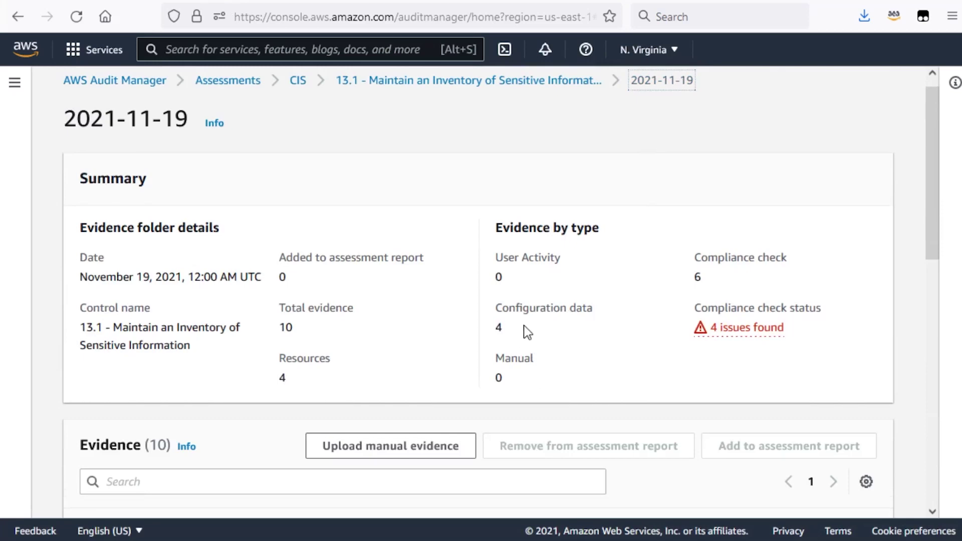
Open the first non-compliant 09:02:46 PM UTC evidence entry in the folder and examine its evidence detail and attributes.
scroll(524, 326, down, 5)
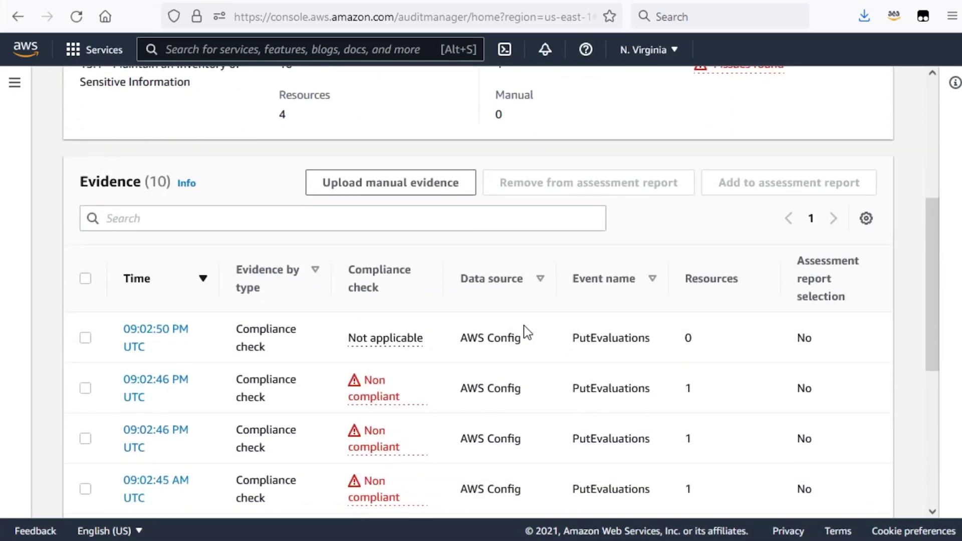
scroll(524, 326, down, 2)
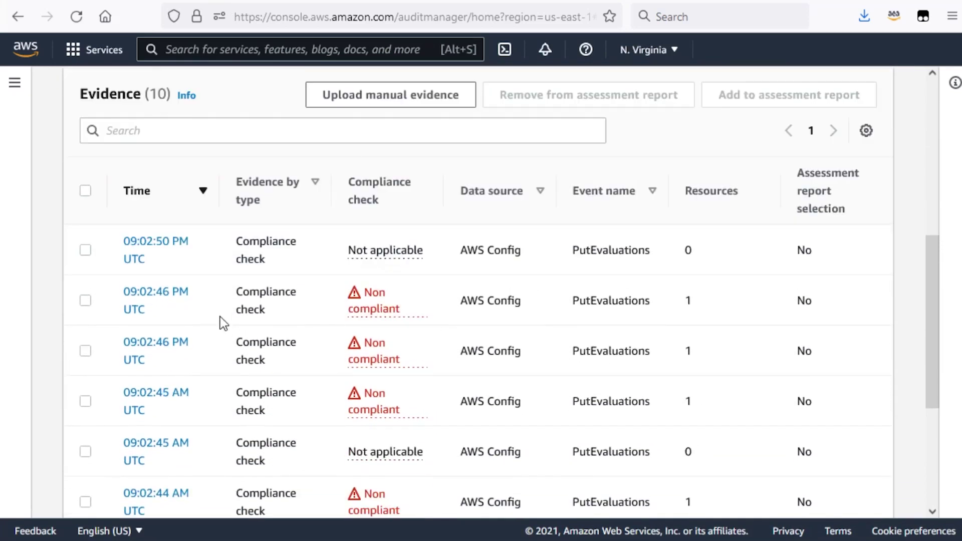
click(172, 303)
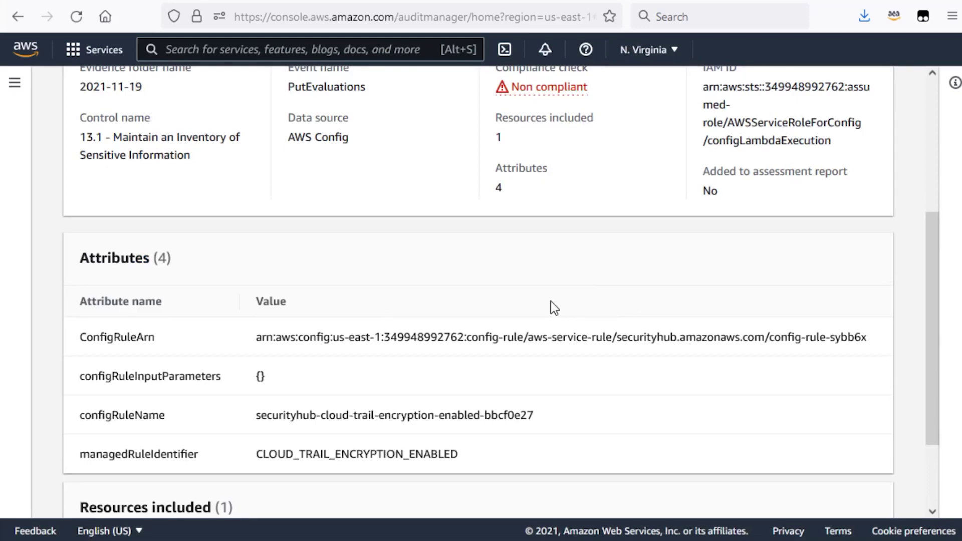
scroll(551, 302, up, 4)
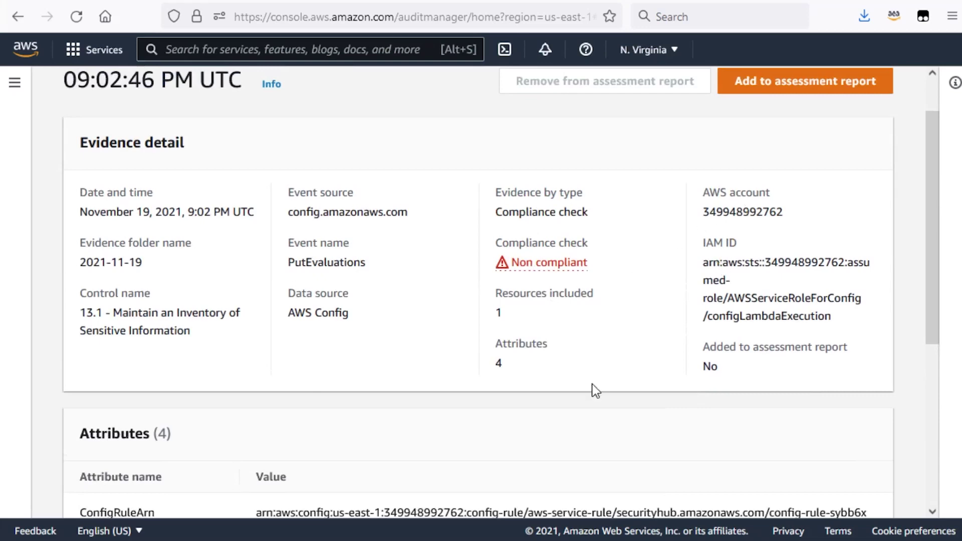
scroll(593, 389, down, 4)
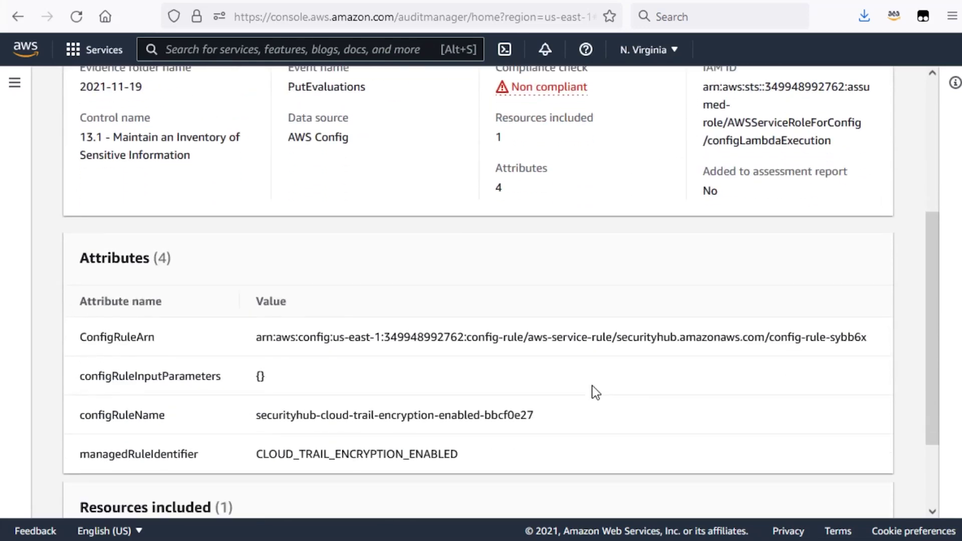
scroll(594, 393, down, 2)
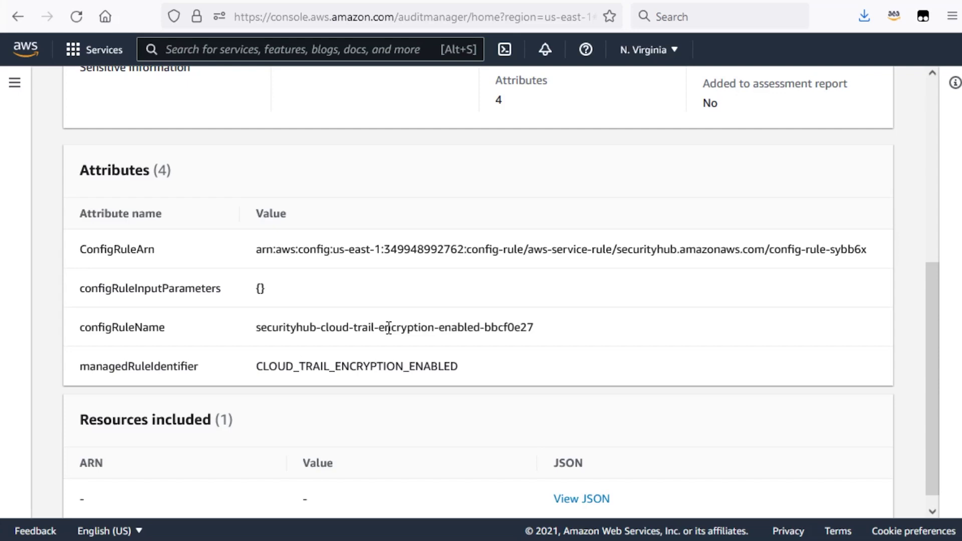
scroll(389, 328, down, 1)
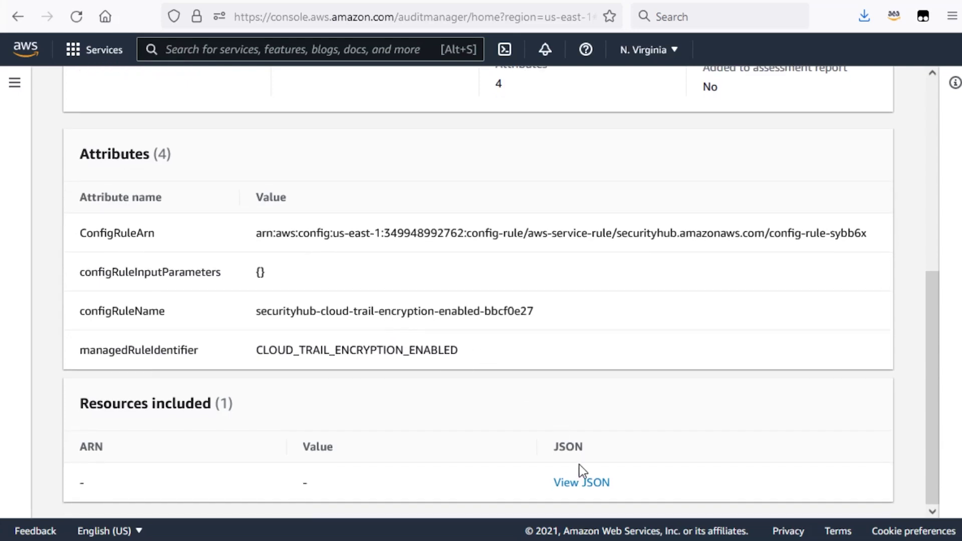
Inspect the JSON of the evidence entry's included resource, close it, and review the entry's details and attributes again.
click(582, 485)
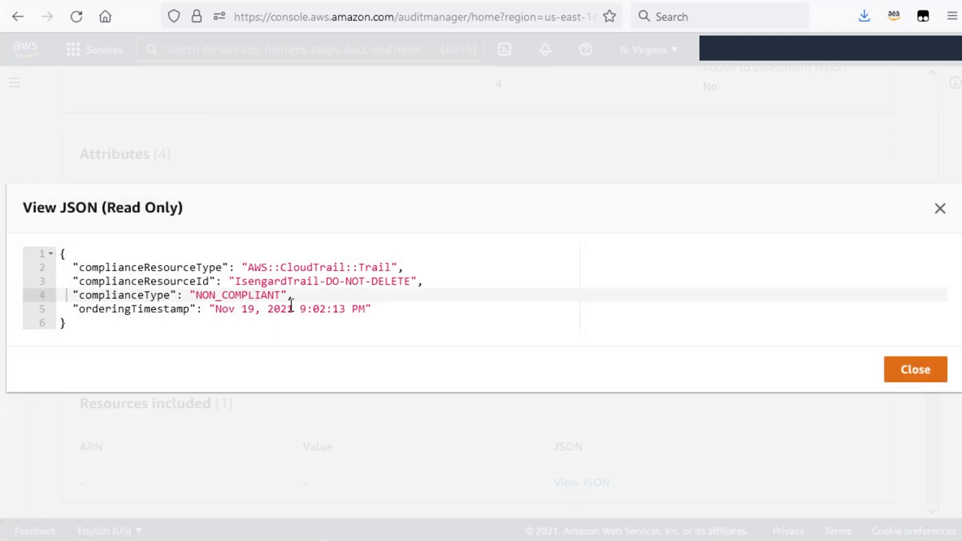
click(915, 373)
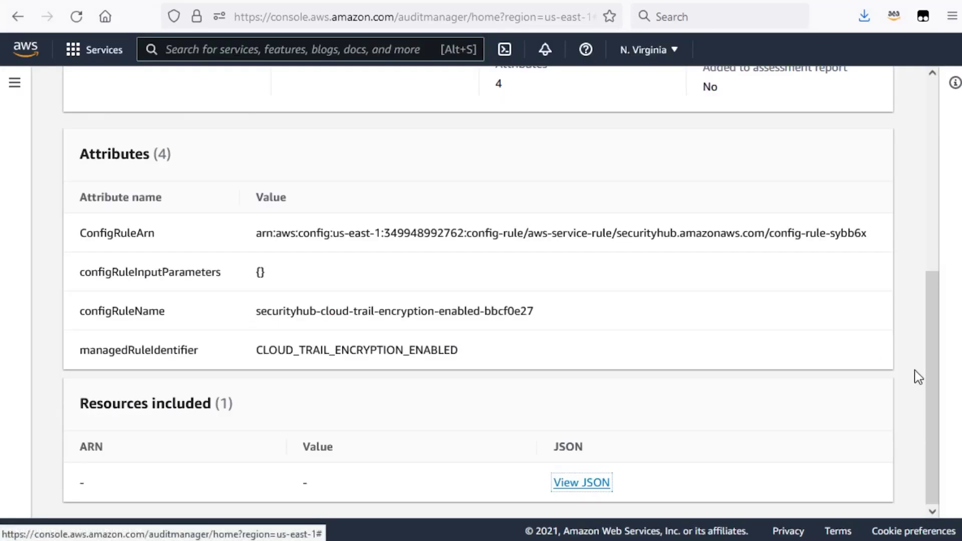
scroll(771, 336, up, 3)
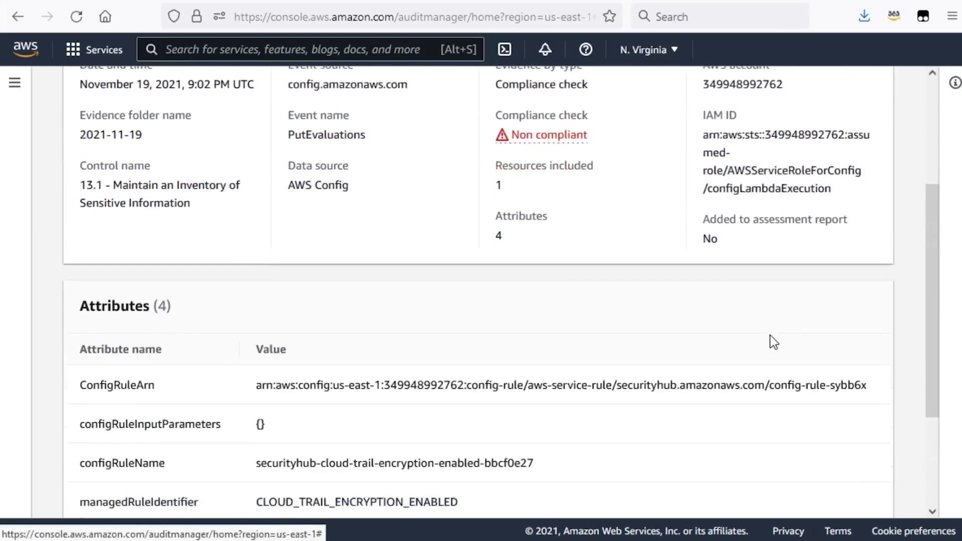
scroll(771, 335, down, 3)
scroll(771, 338, up, 7)
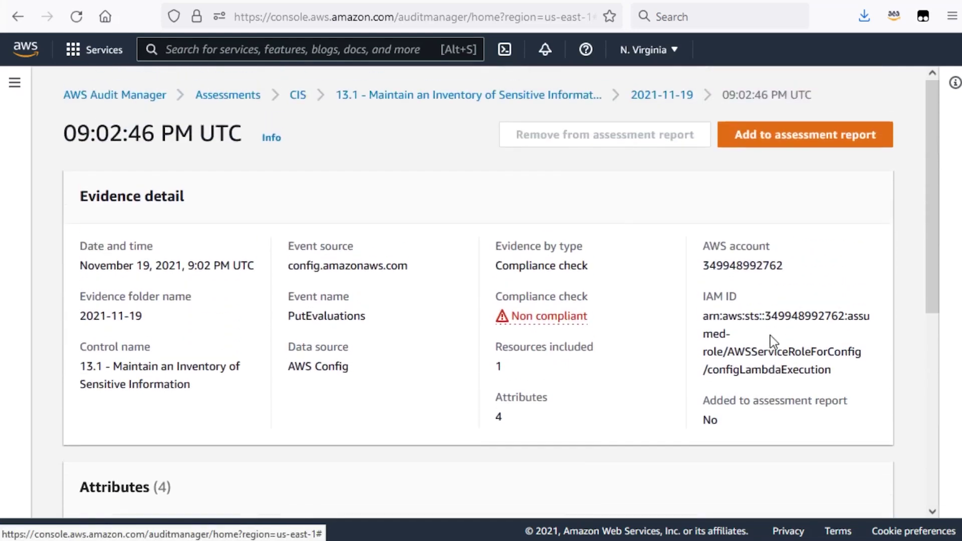
scroll(770, 341, down, 3)
scroll(652, 210, down, 3)
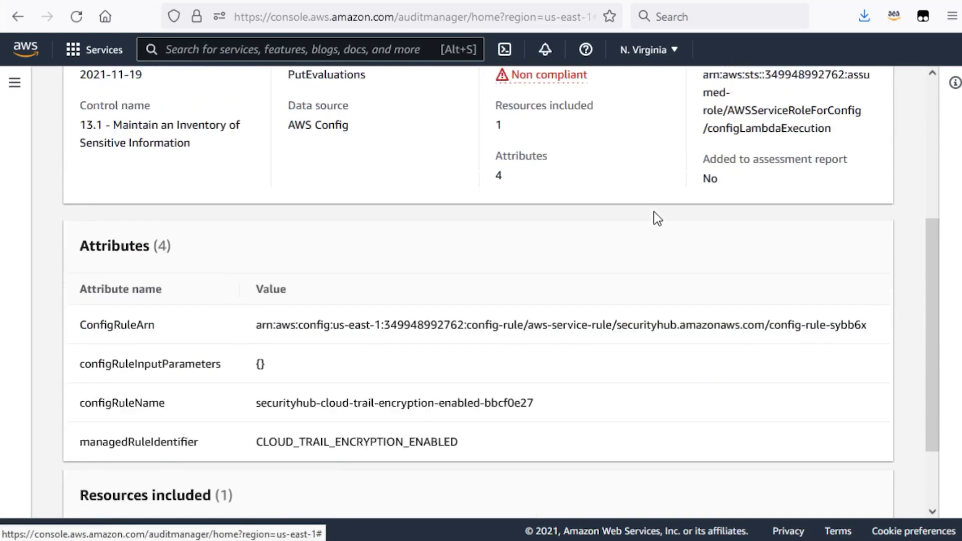
scroll(655, 211, up, 5)
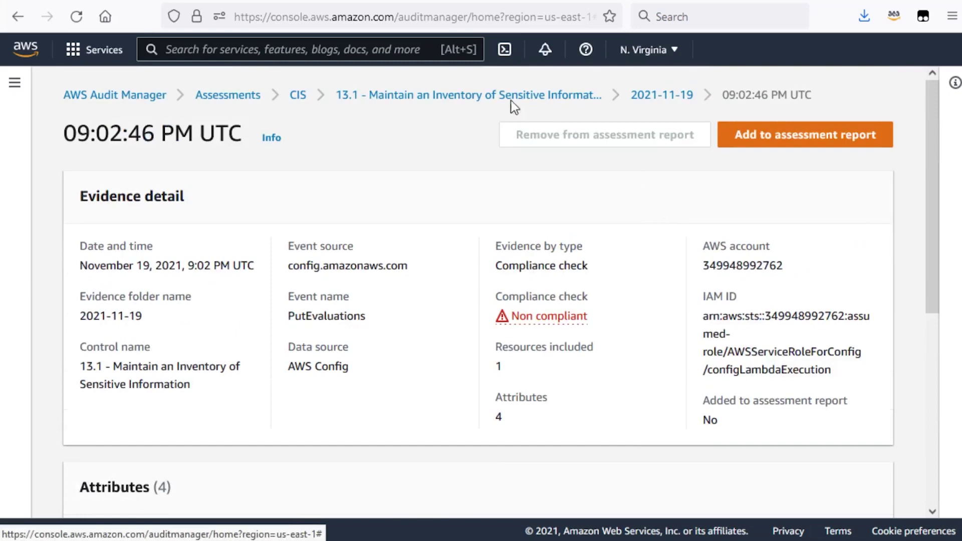
Return to the CIS assessment and review its details, control status summary and list of control sets.
click(298, 97)
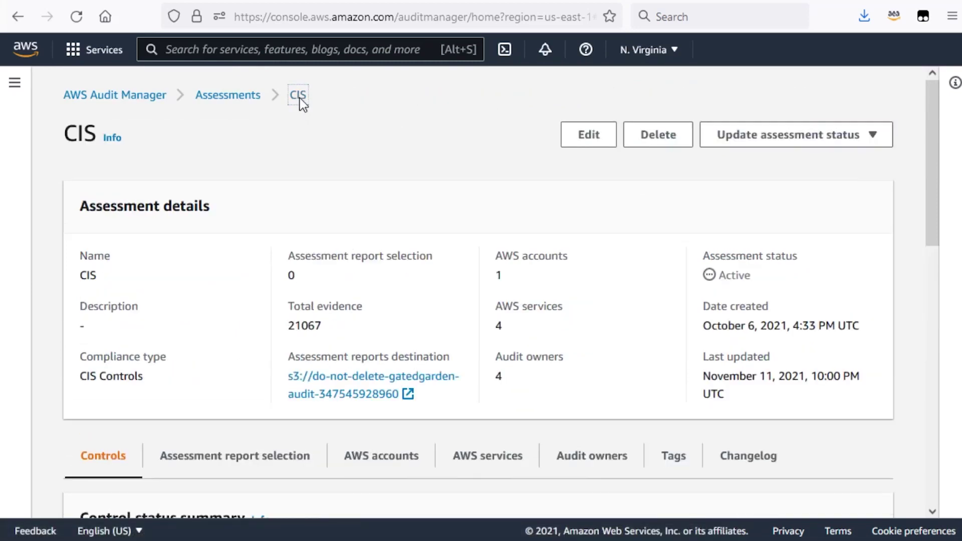
scroll(344, 319, down, 3)
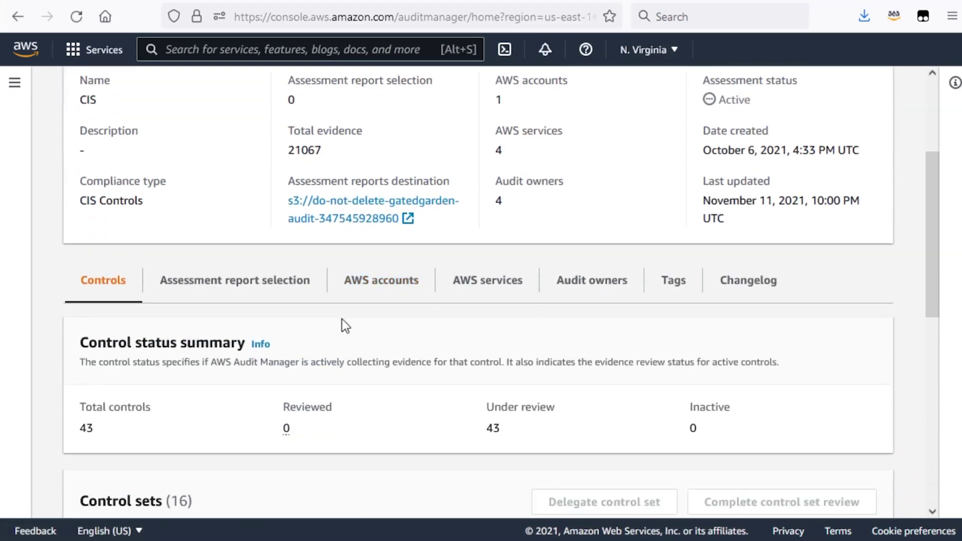
scroll(342, 320, down, 2)
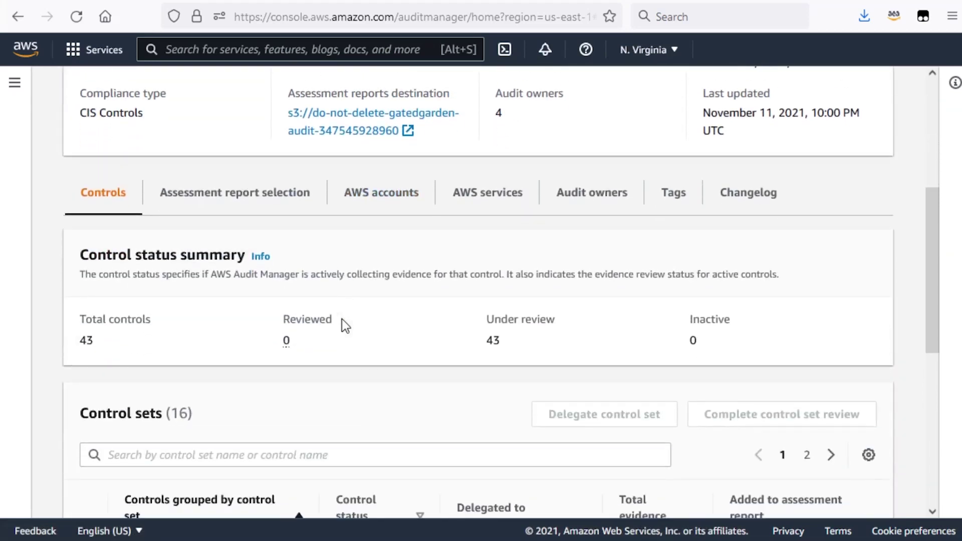
scroll(342, 319, up, 5)
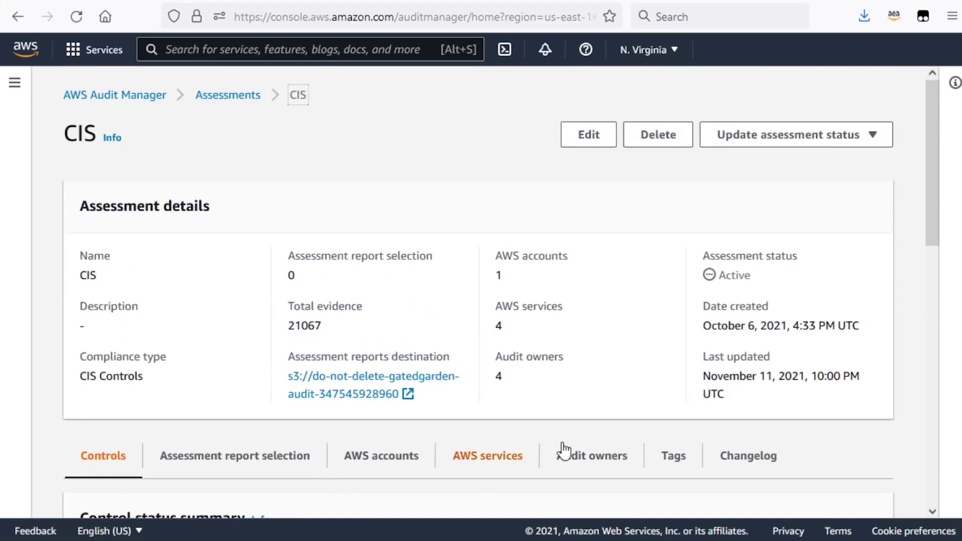
scroll(577, 441, down, 2)
scroll(576, 438, down, 4)
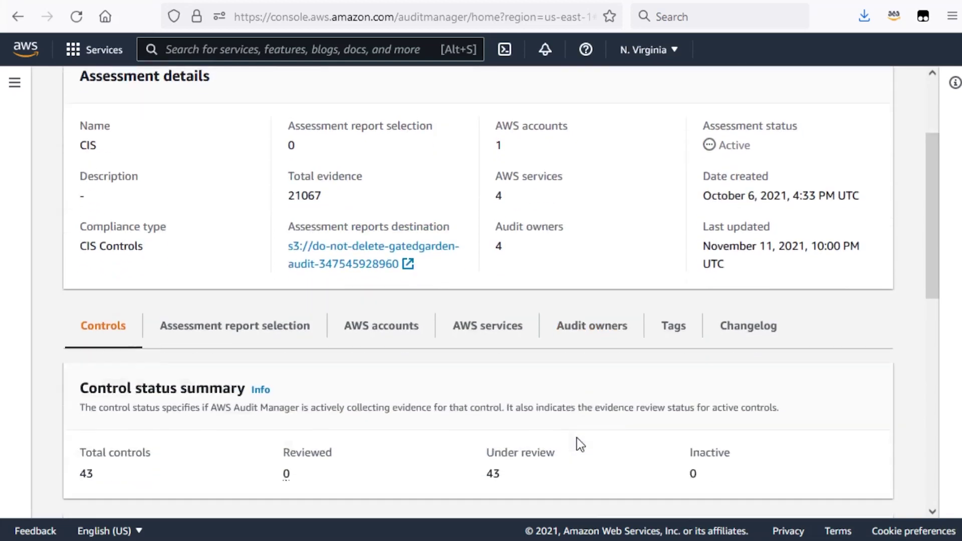
scroll(576, 444, down, 2)
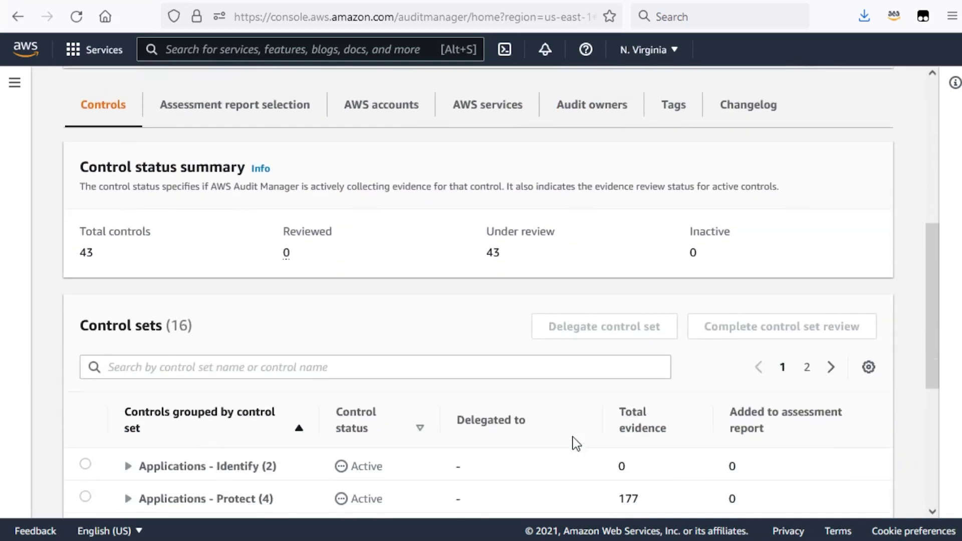
scroll(574, 443, down, 4)
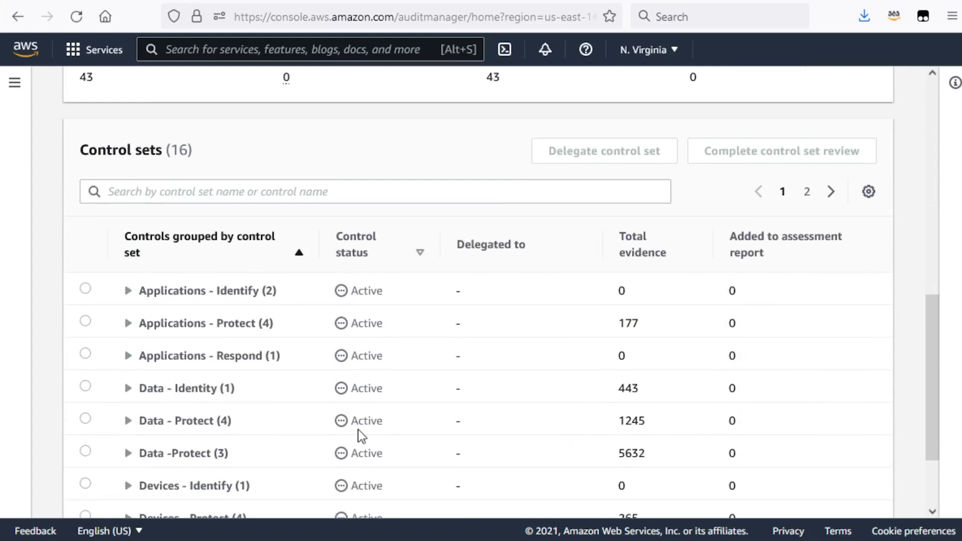
Open control 13.1 from the Data - Identity control set and go into its 2021-11-19 evidence folder's evidence list.
click(197, 396)
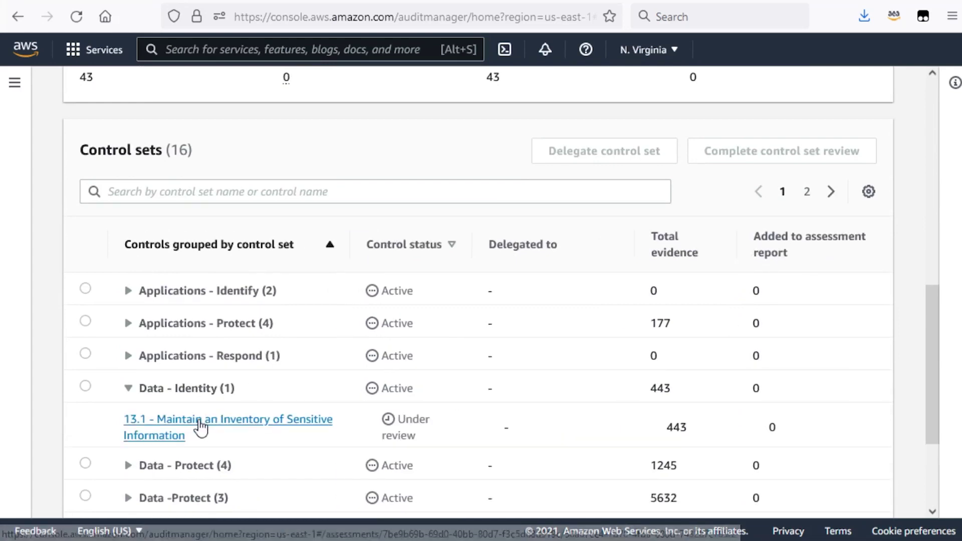
click(200, 427)
scroll(515, 353, down, 4)
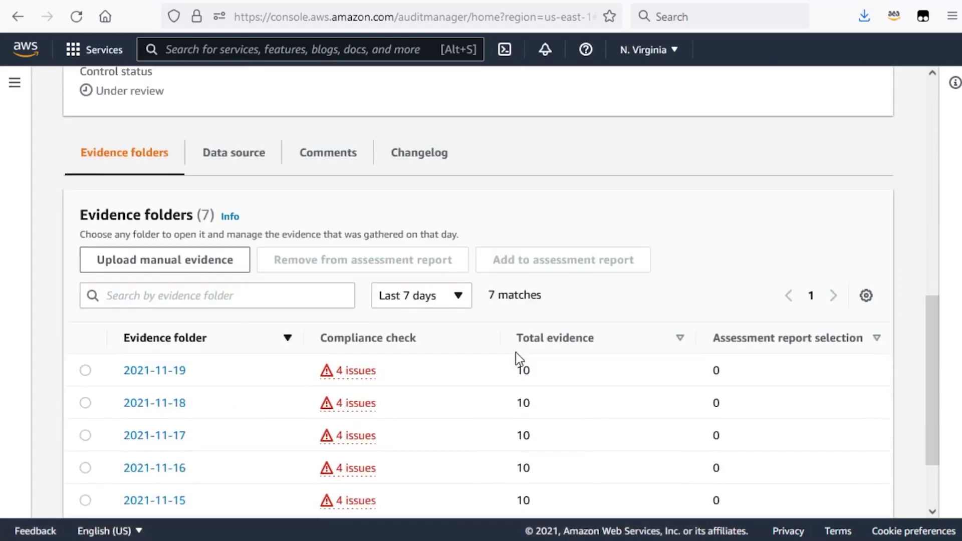
scroll(516, 352, down, 1)
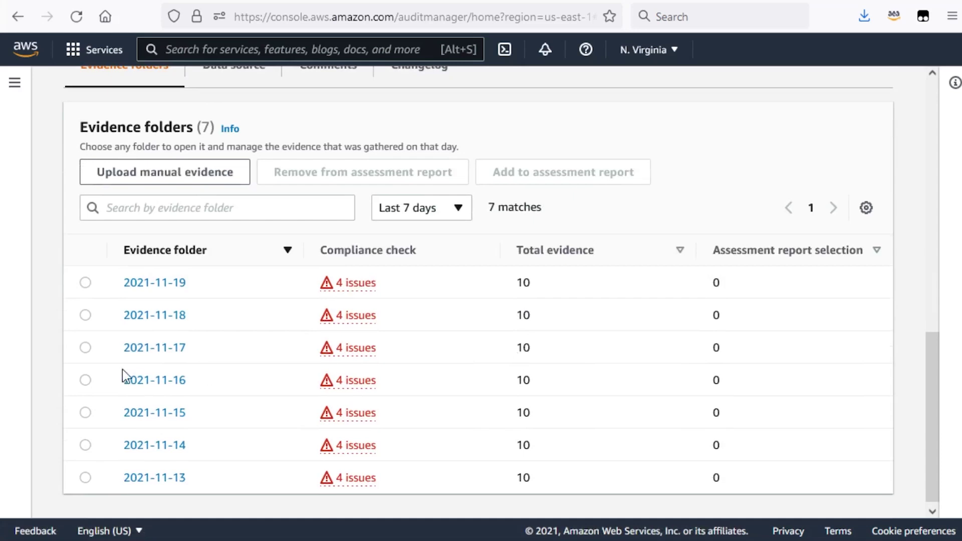
click(150, 285)
scroll(345, 349, down, 2)
scroll(344, 349, down, 4)
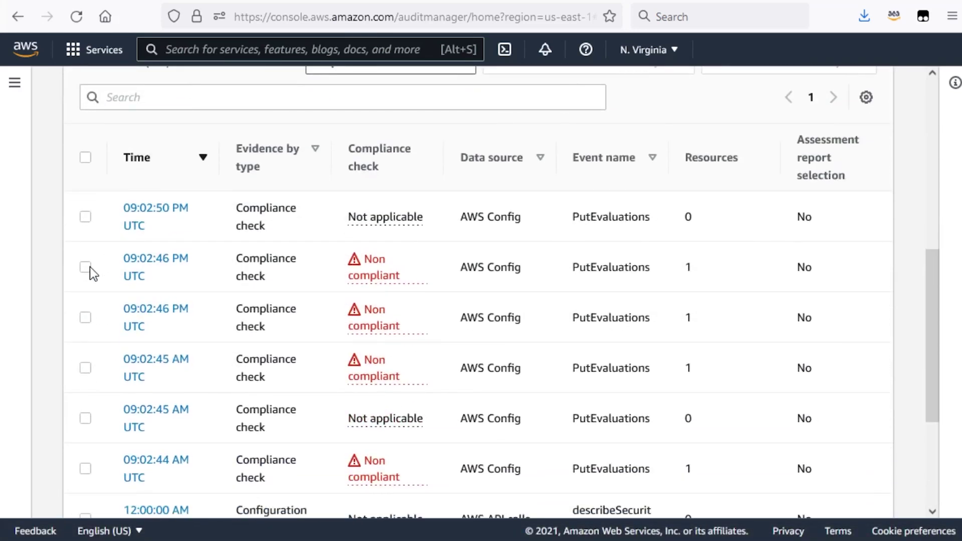
Add the first 09:02:46 PM UTC evidence and the 12:00:00 AM UTC describeSecurityGroups evidence to the assessment report, and dismiss the notification.
click(89, 266)
scroll(167, 430, down, 1)
scroll(170, 436, down, 2)
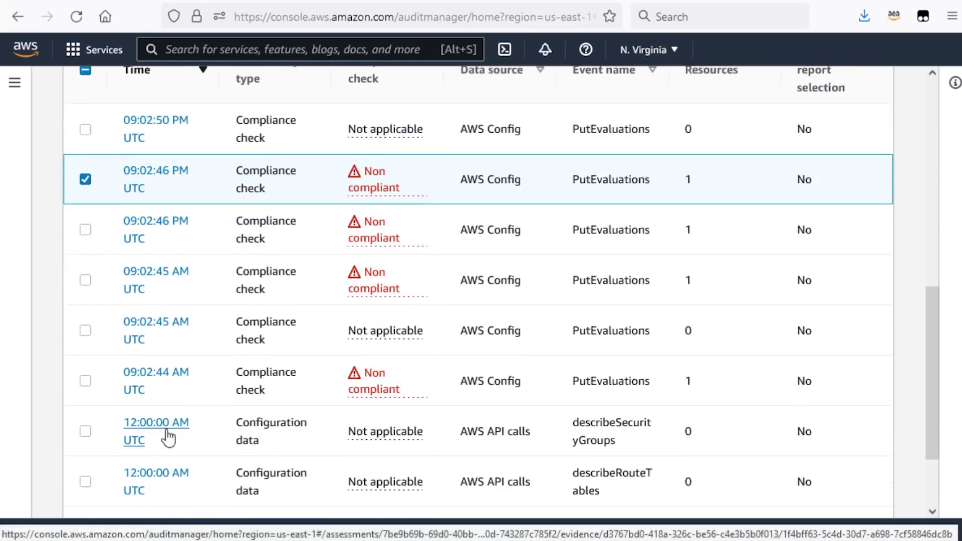
click(88, 434)
scroll(616, 388, up, 5)
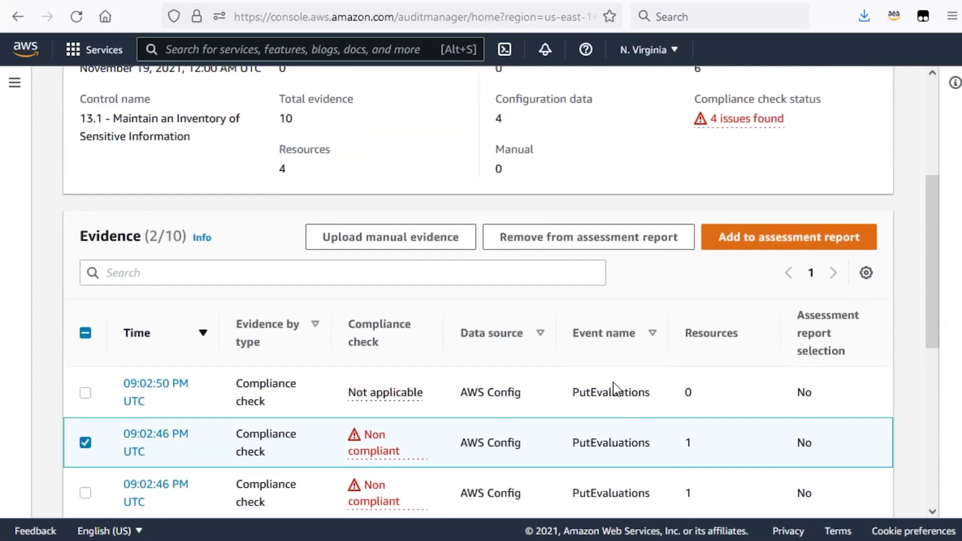
click(822, 241)
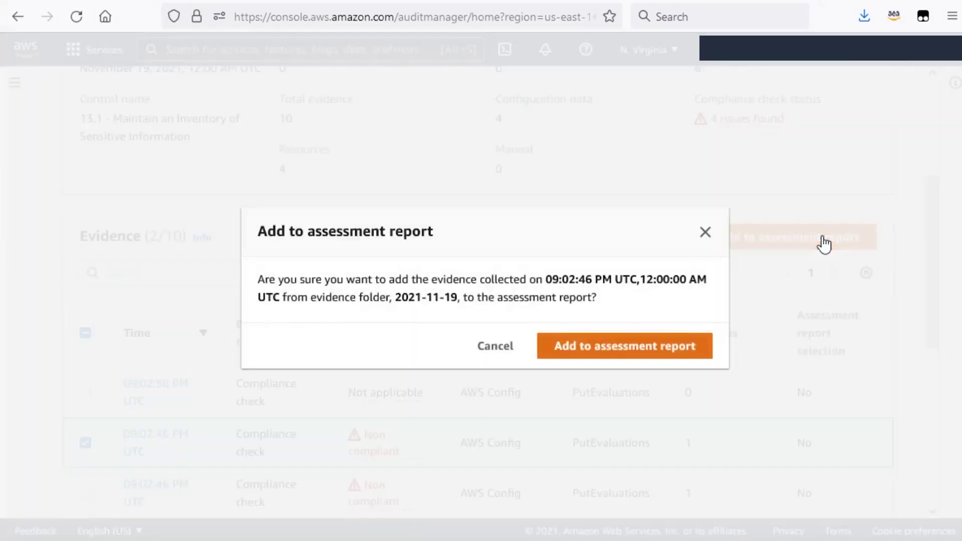
click(629, 350)
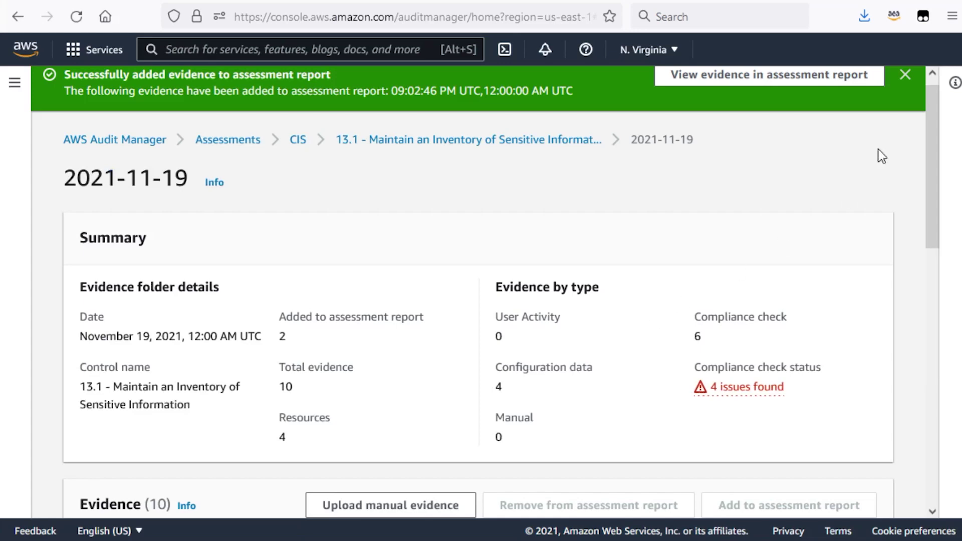
click(911, 79)
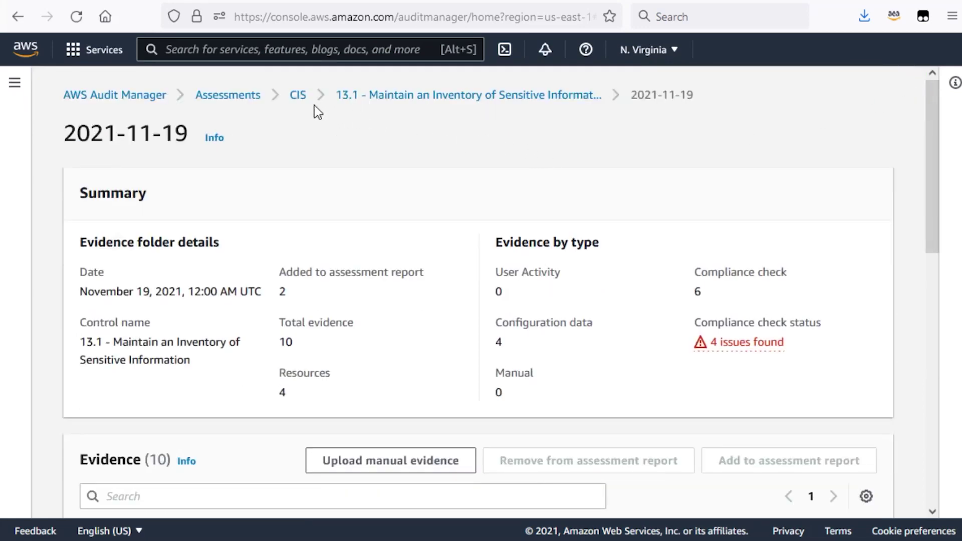
Return to the CIS assessment and show the evidence chosen in its assessment report selection.
click(298, 95)
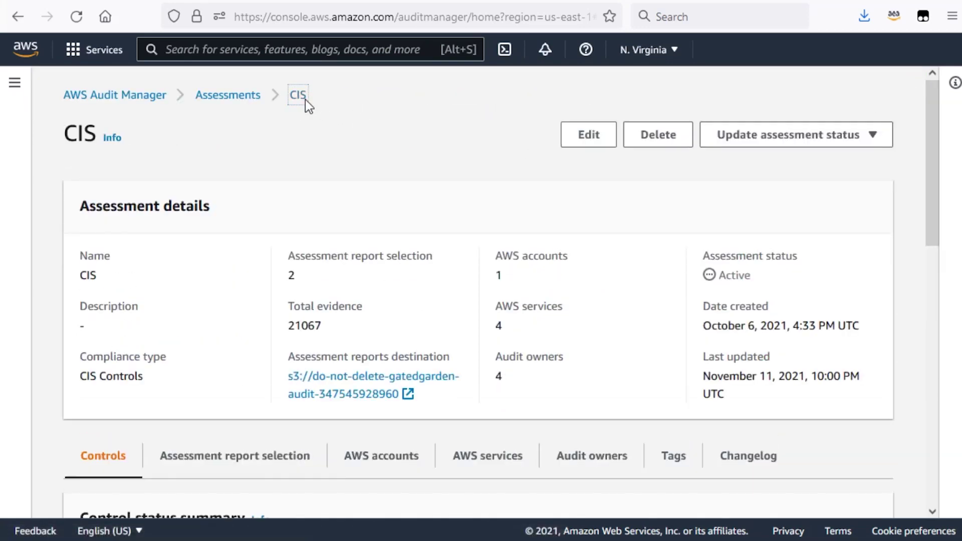
scroll(669, 300, down, 2)
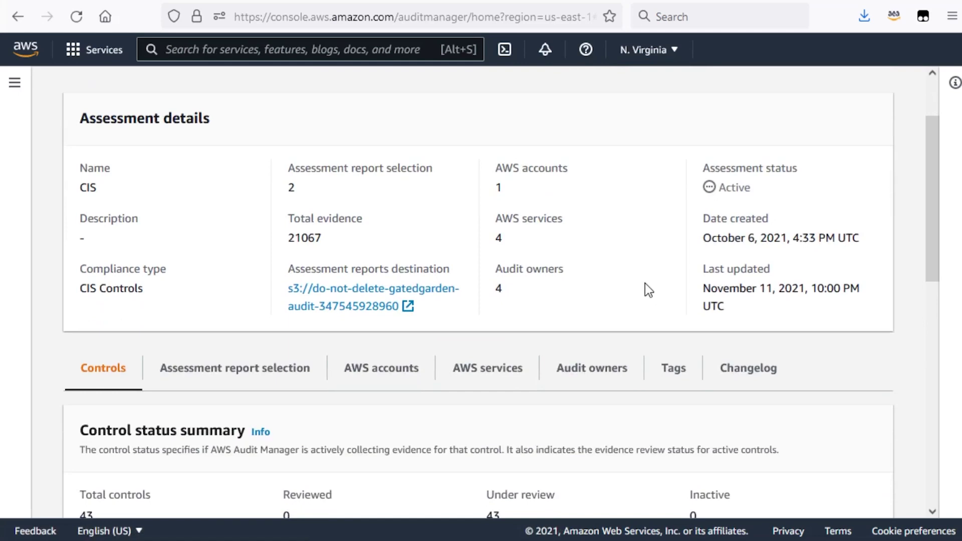
click(285, 375)
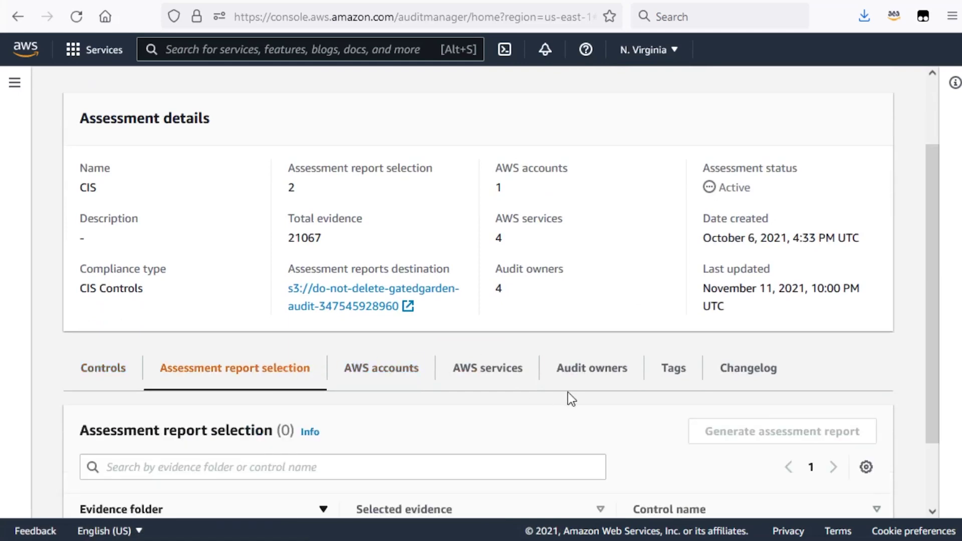
scroll(568, 393, down, 2)
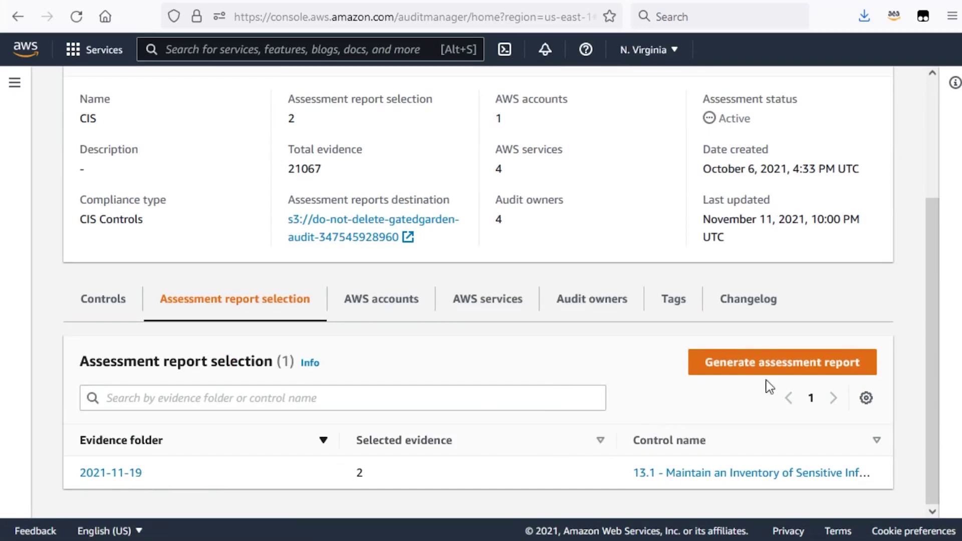
Start generating an assessment report from the CIS assessment's selected evidence and name it Demo_report.
click(807, 381)
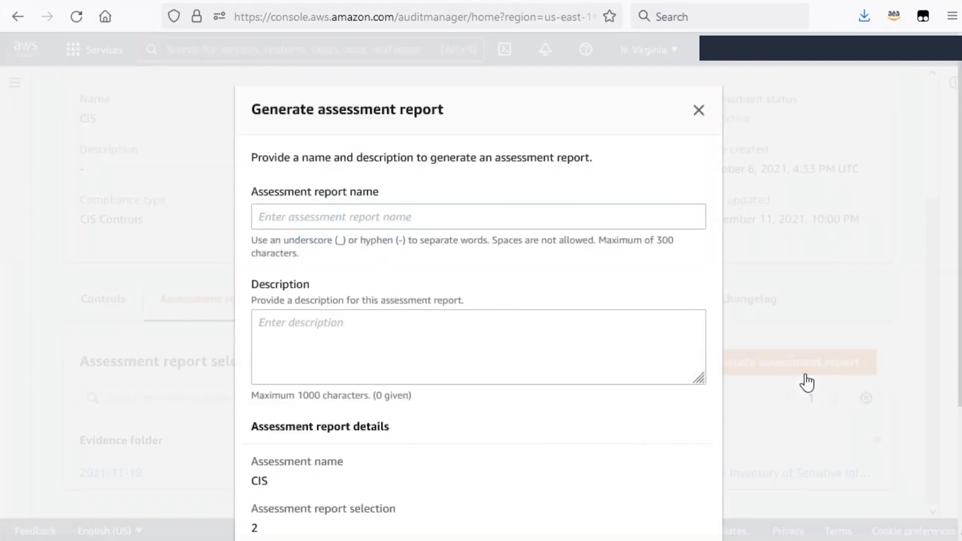
click(507, 220)
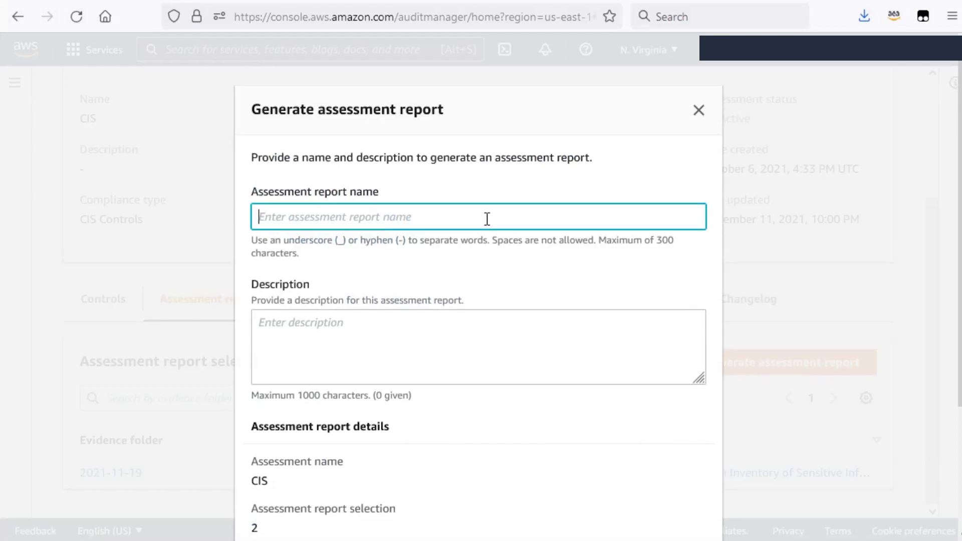
text(Demo report)
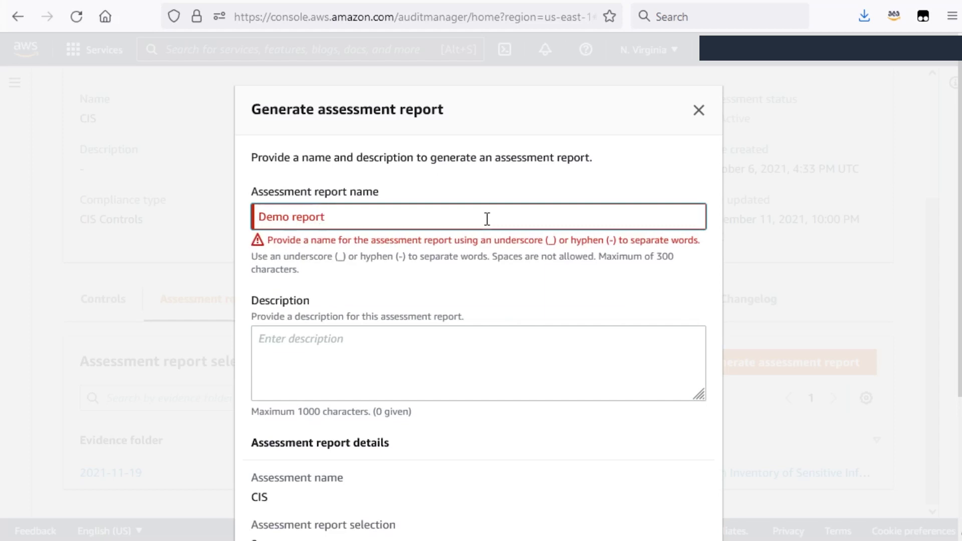
key(BackSpace)
key(BackSpace)
key(BackSpace)
key(BackSpace)
key(BackSpace)
key(BackSpace)
key(BackSpace)
text(_report)
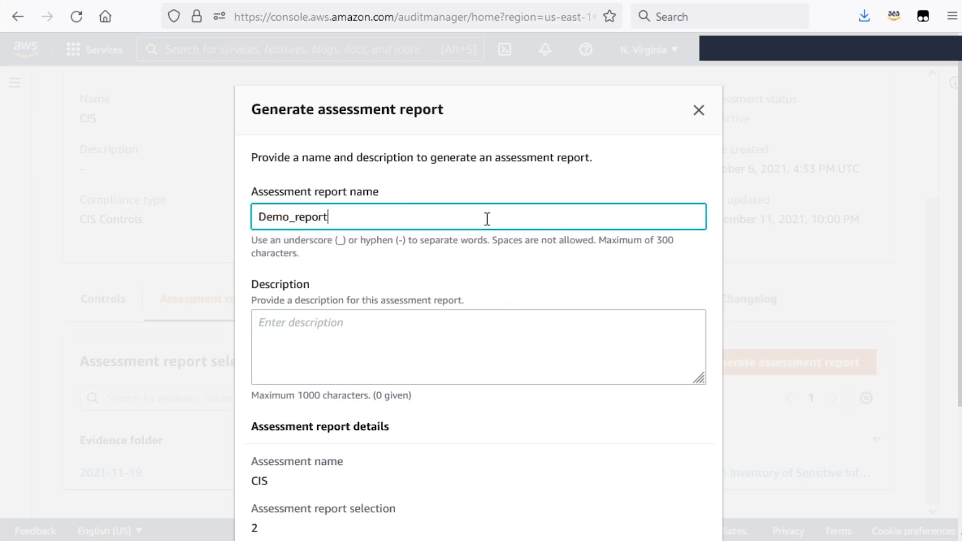
Generate Demo_report with an empty description and dismiss the notification.
click(503, 328)
scroll(503, 321, down, 3)
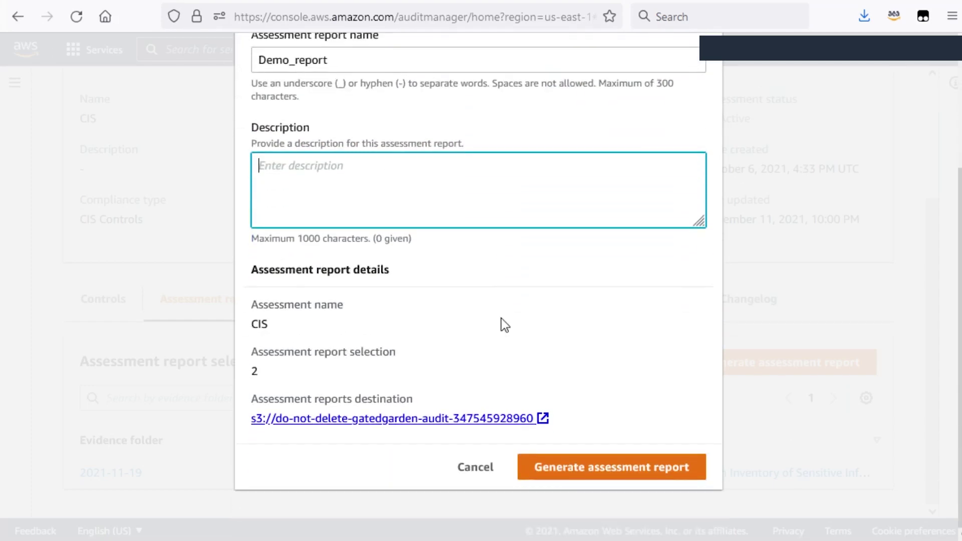
click(625, 465)
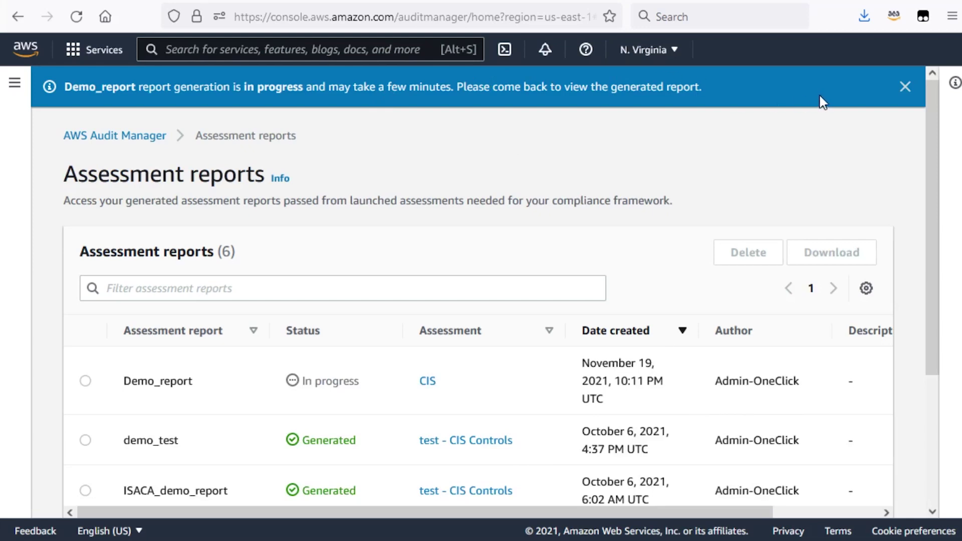
click(905, 86)
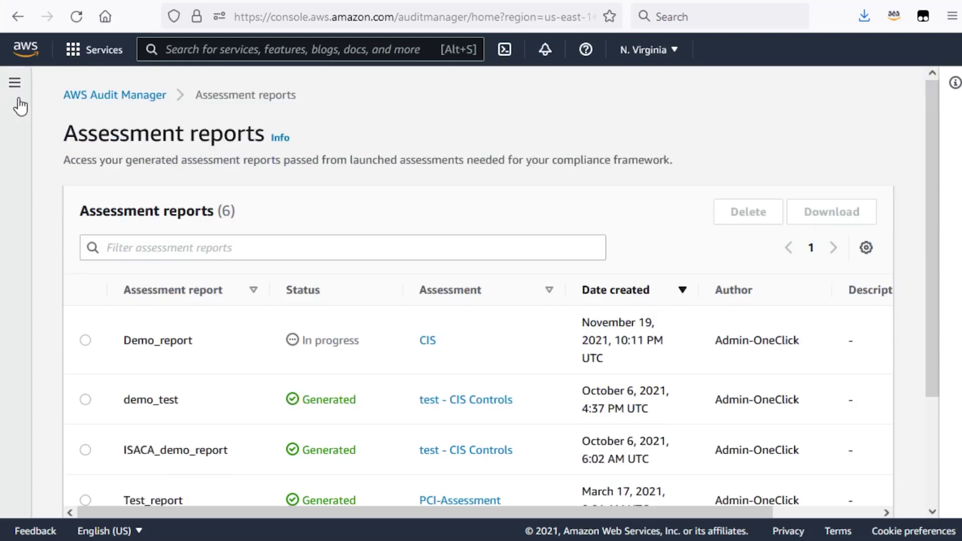
Go to the assessment reports section and review the status of the listed reports.
click(14, 82)
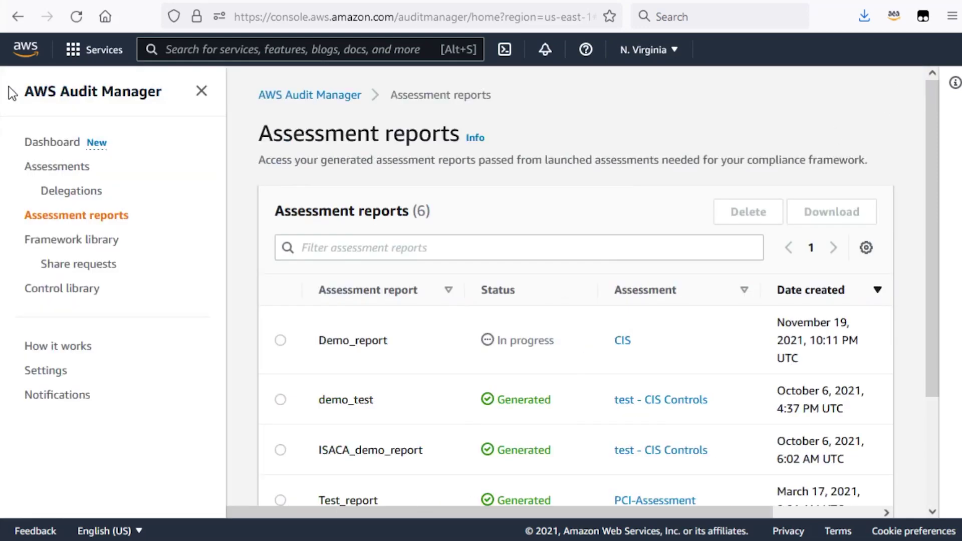
click(58, 220)
scroll(245, 261, down, 2)
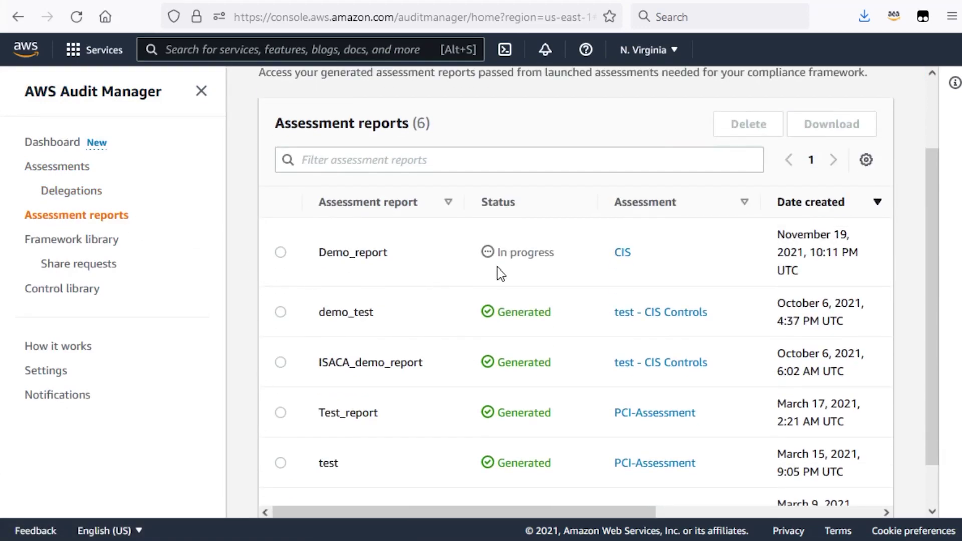
click(201, 92)
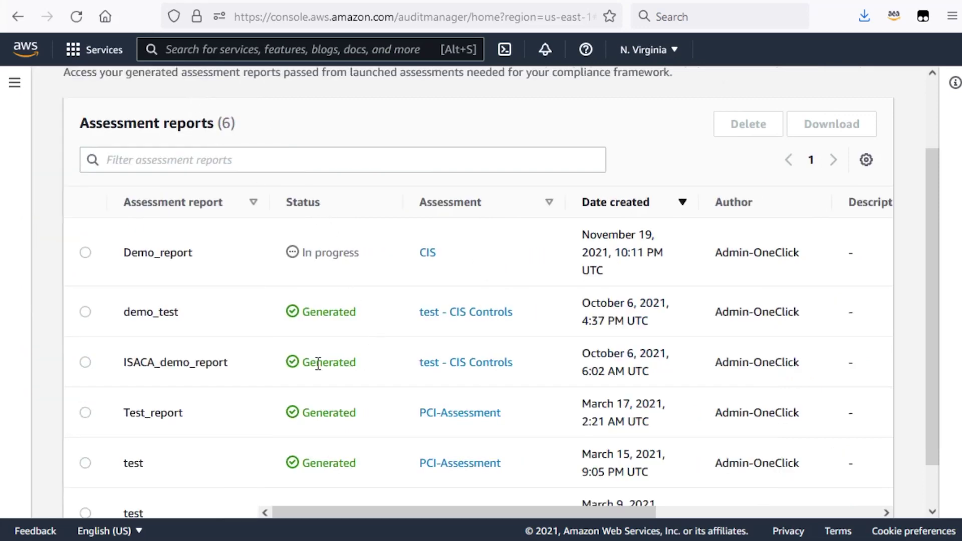
Download ISACA_demo_report and dismiss the notification.
click(86, 364)
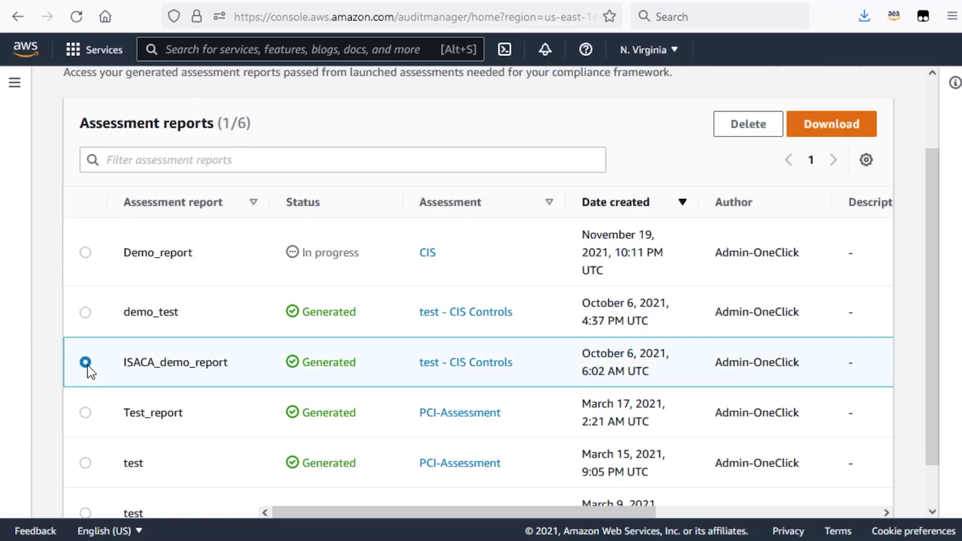
click(861, 124)
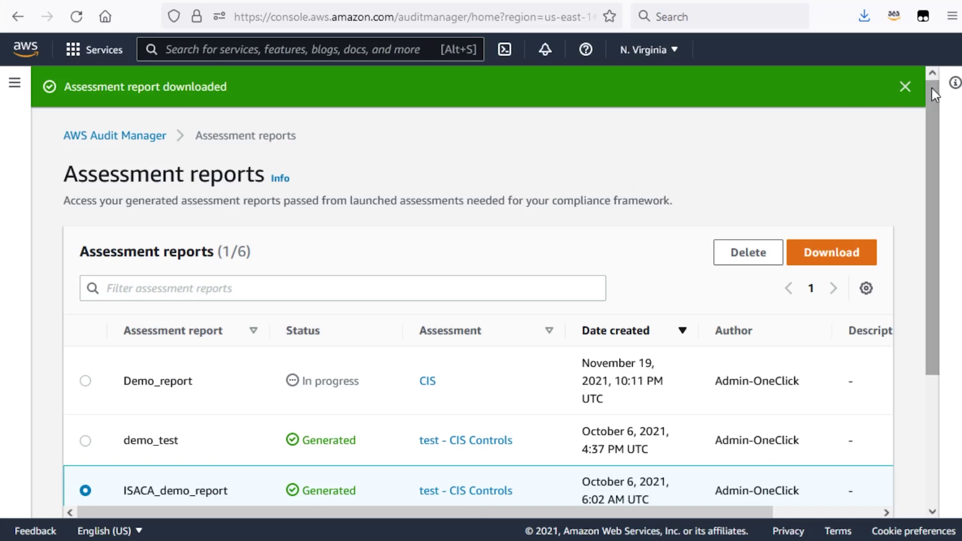
click(908, 88)
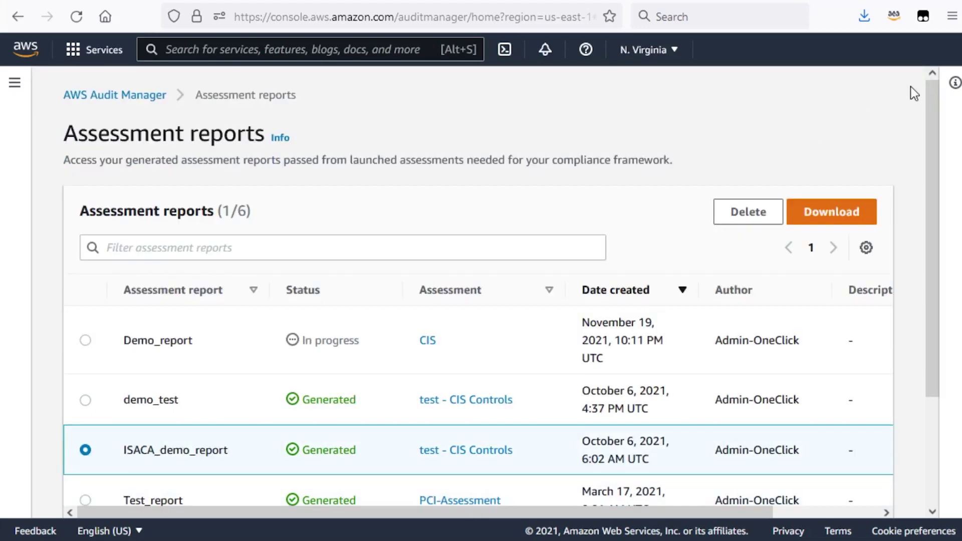
Open the framework library and review its standard frameworks and custom frameworks lists.
click(14, 82)
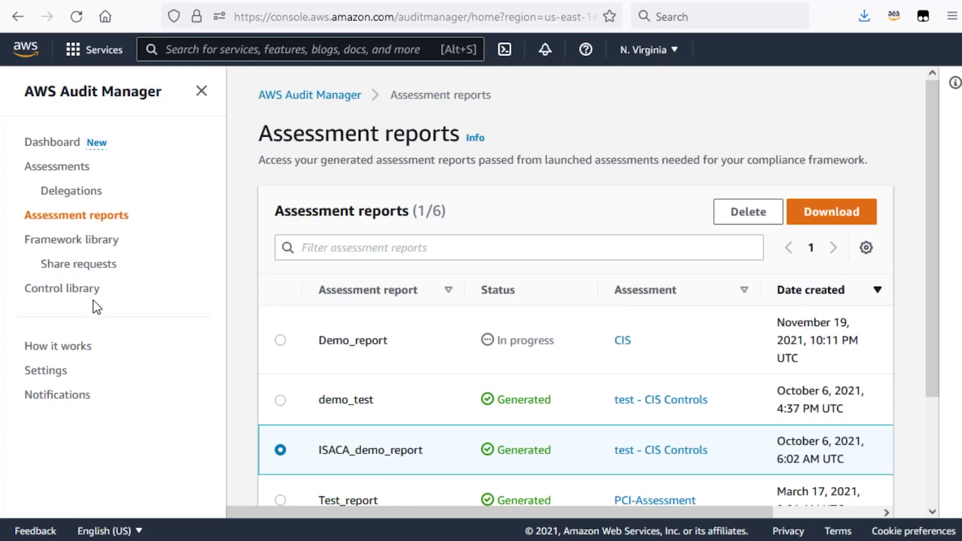
click(95, 251)
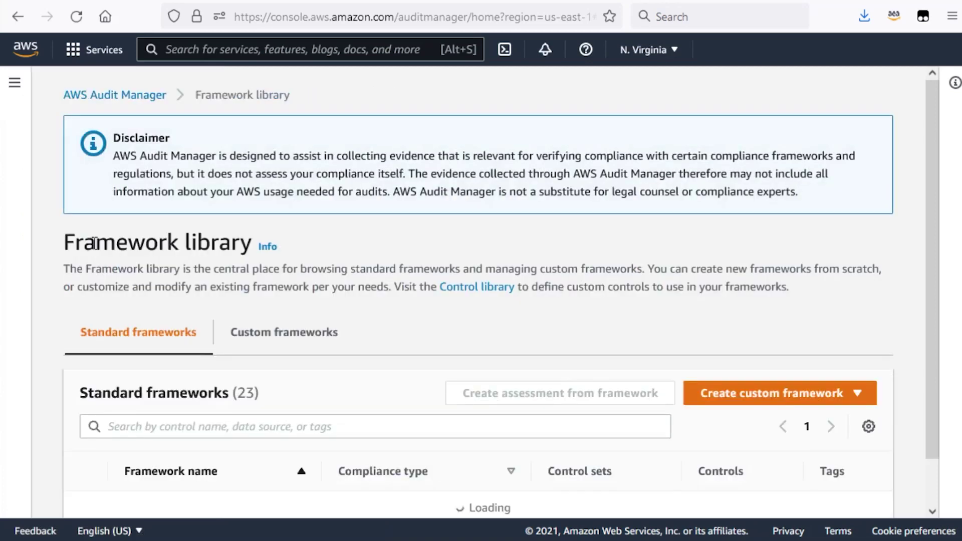
scroll(297, 308, down, 4)
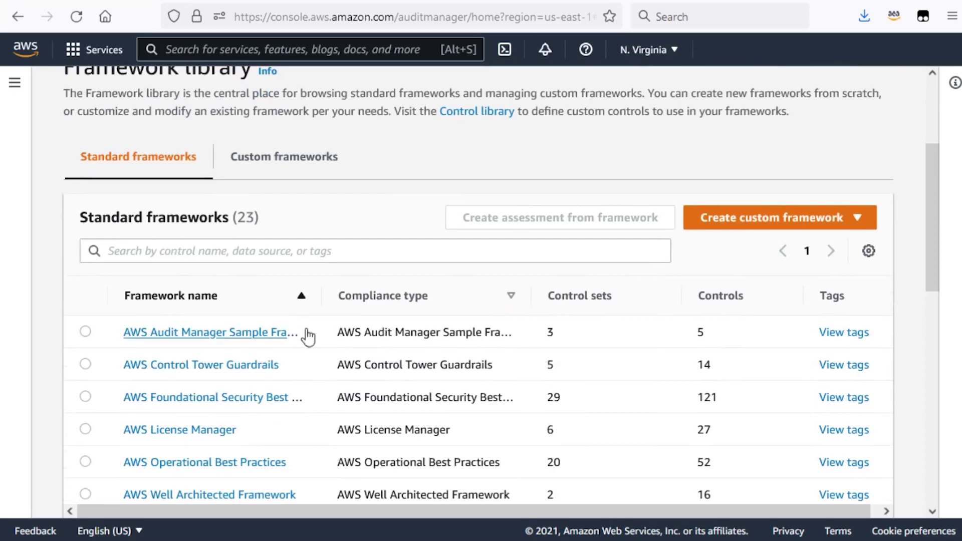
scroll(307, 335, down, 2)
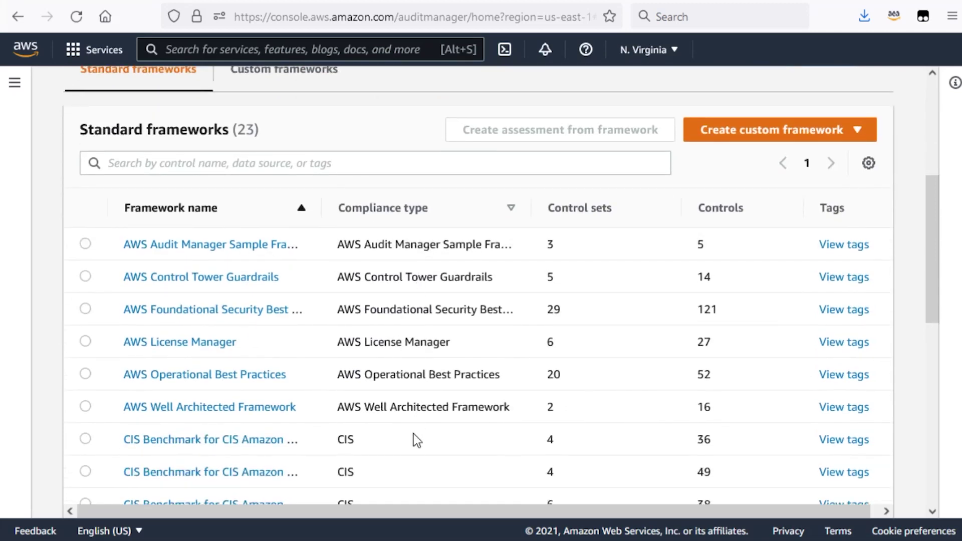
scroll(415, 439, down, 2)
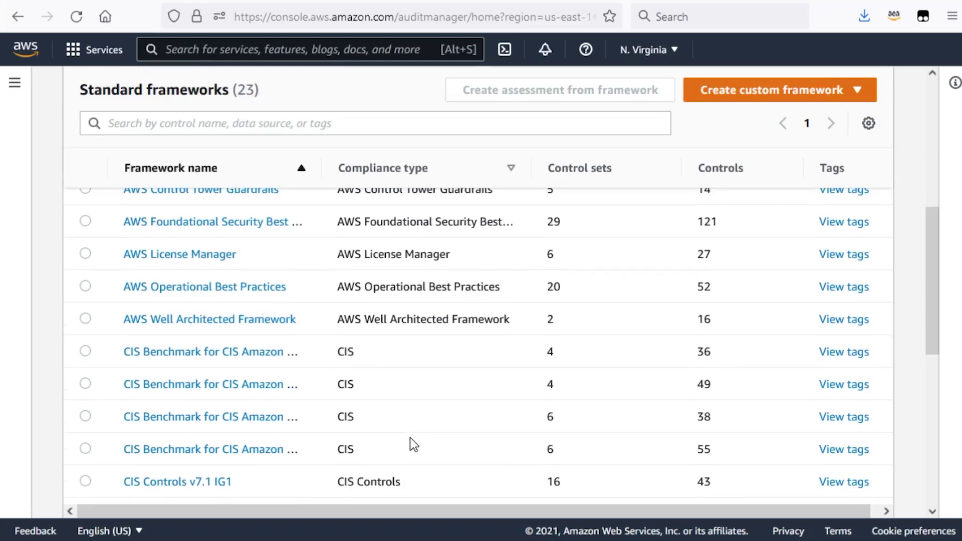
scroll(411, 445, down, 2)
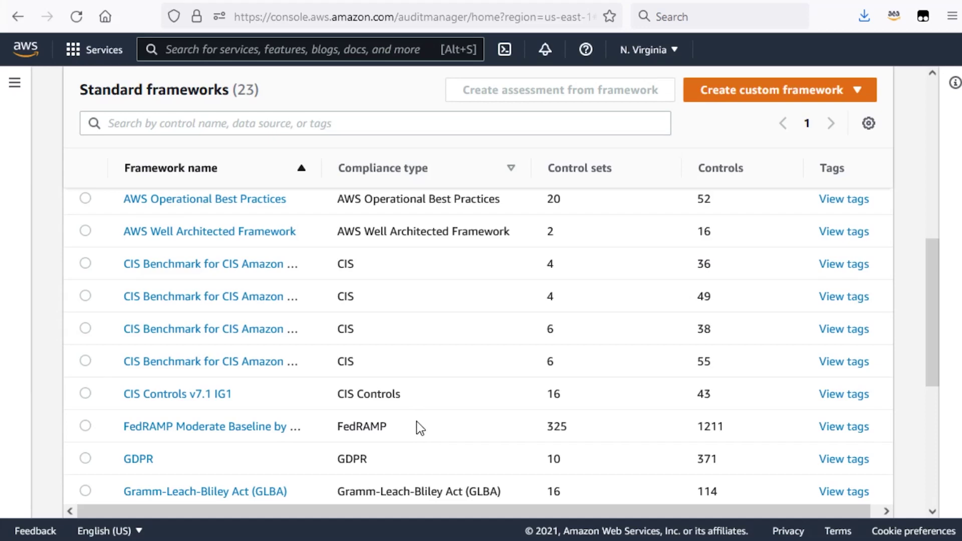
scroll(416, 423, down, 2)
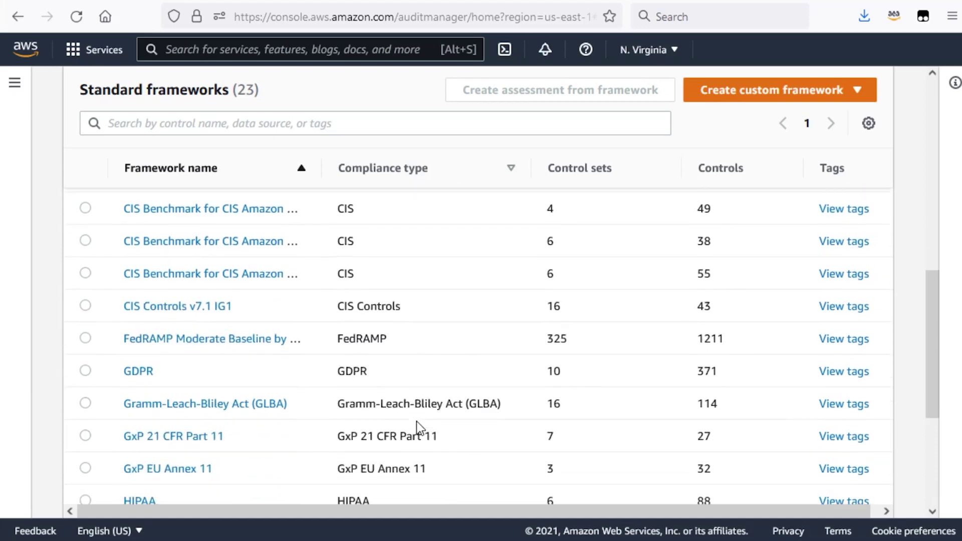
scroll(181, 323, up, 2)
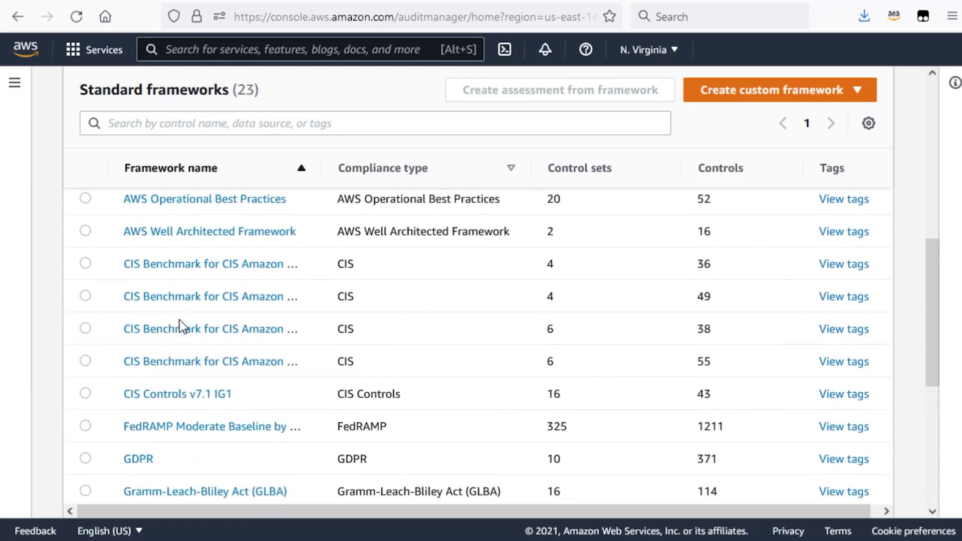
scroll(331, 256, up, 4)
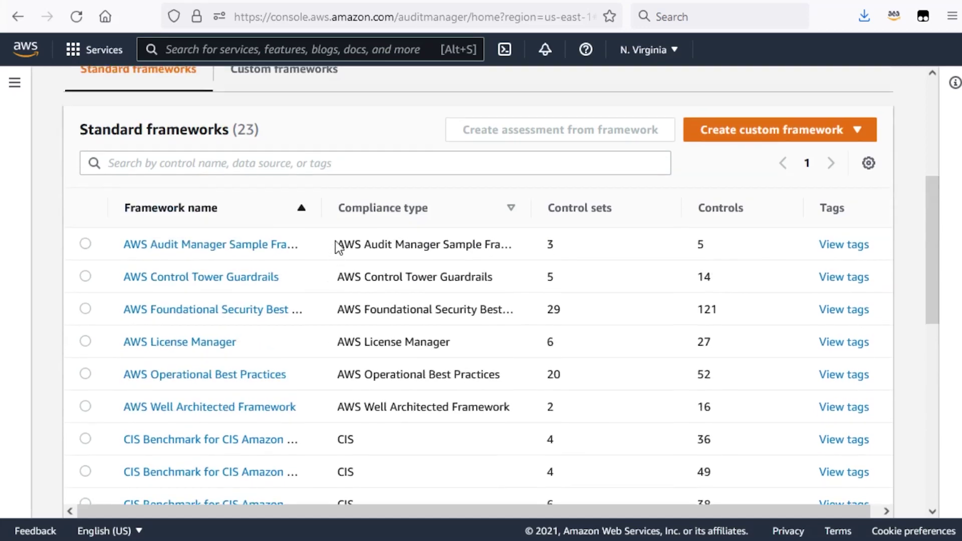
scroll(339, 230, up, 2)
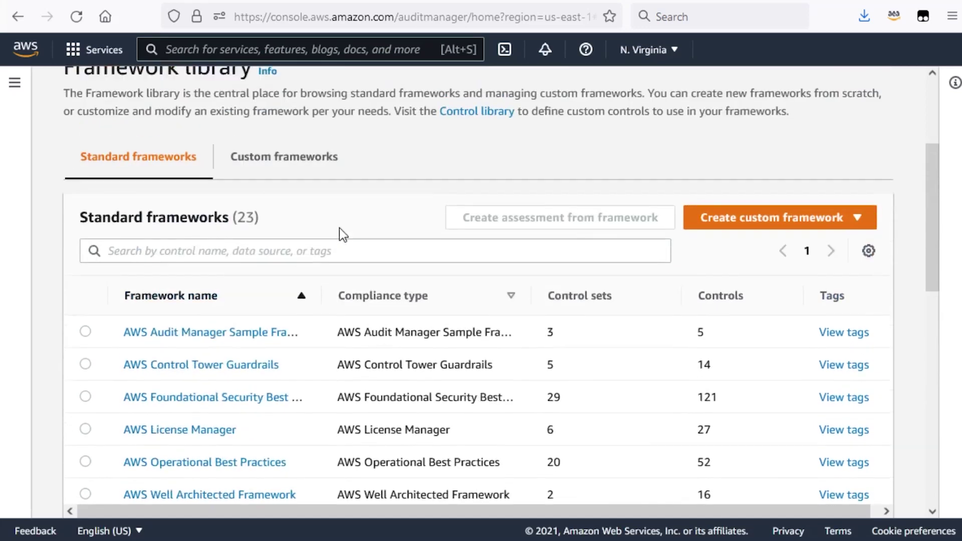
click(315, 155)
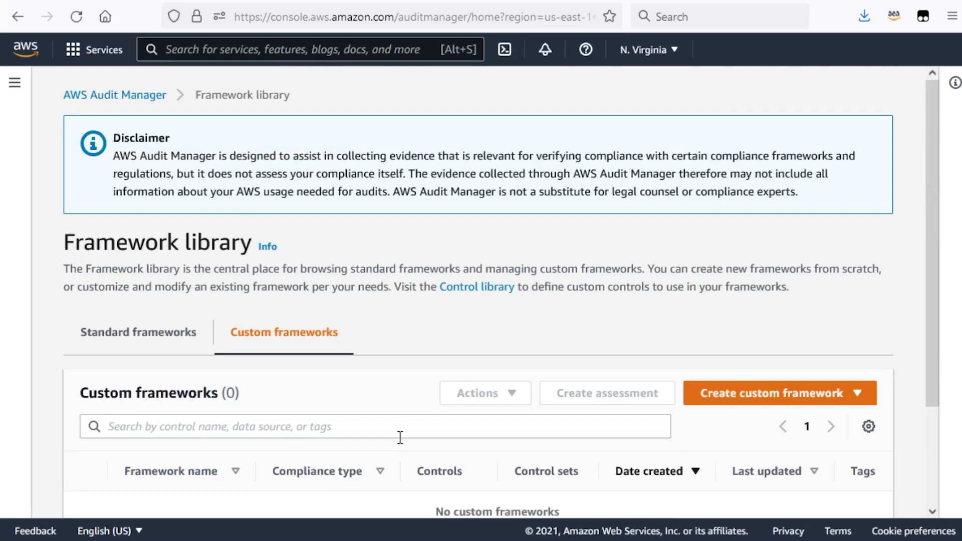
scroll(400, 438, down, 2)
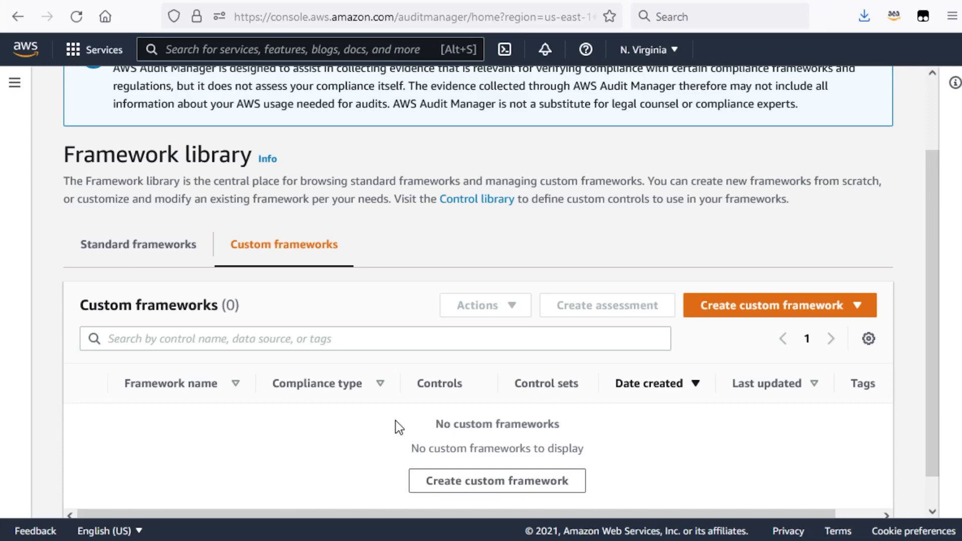
Open the control library and look at its list of standard controls.
click(14, 82)
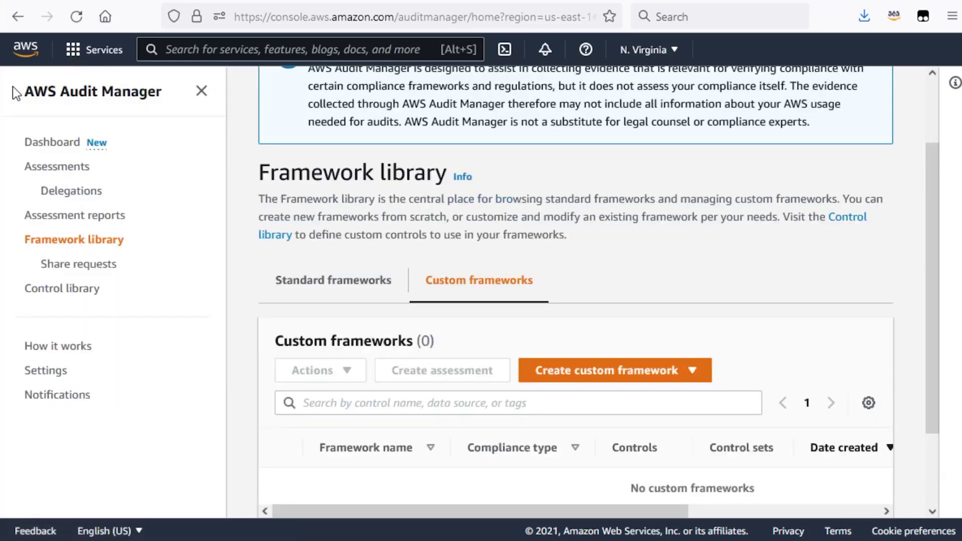
click(70, 296)
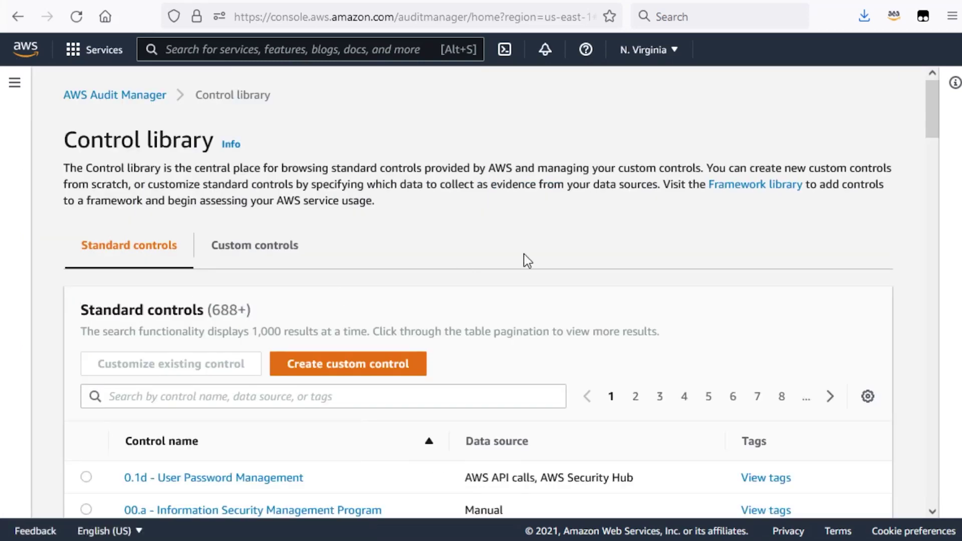
scroll(531, 251, down, 3)
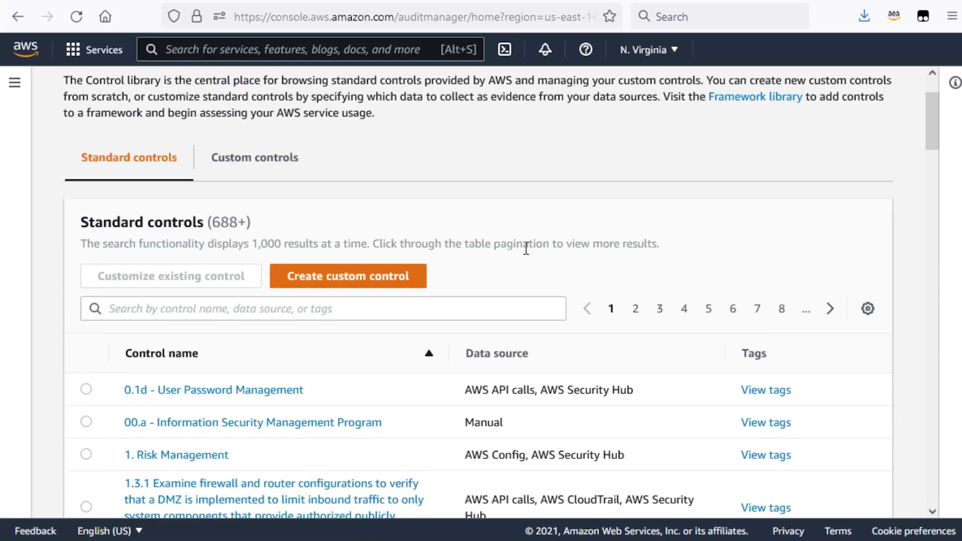
Customize the standard control 0.1d - User Password Management, keeping the suggested name for the copy.
click(88, 390)
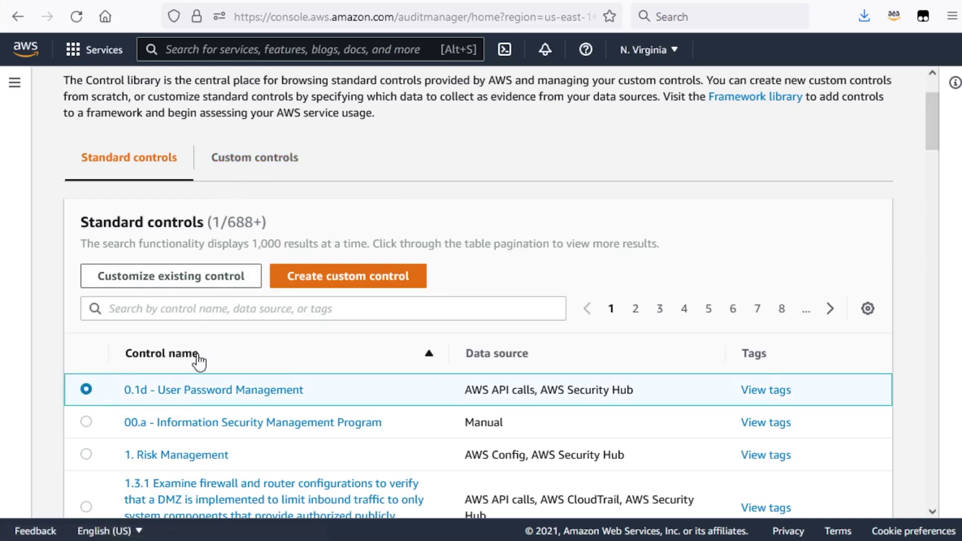
scroll(197, 364, down, 2)
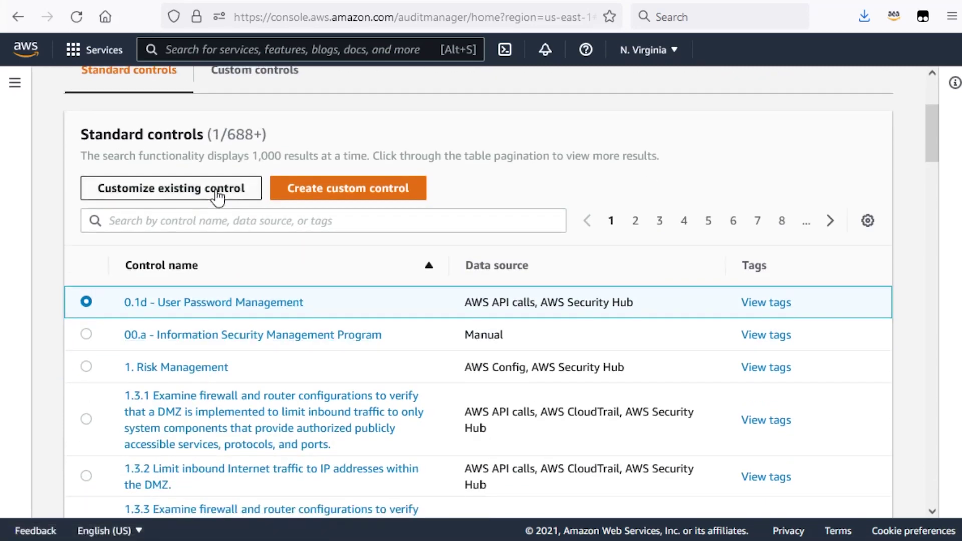
click(217, 193)
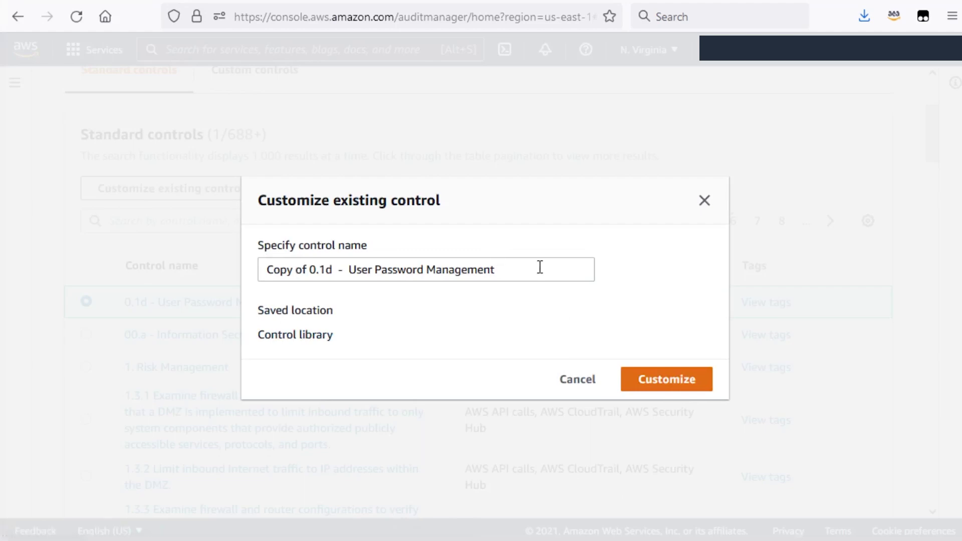
click(668, 387)
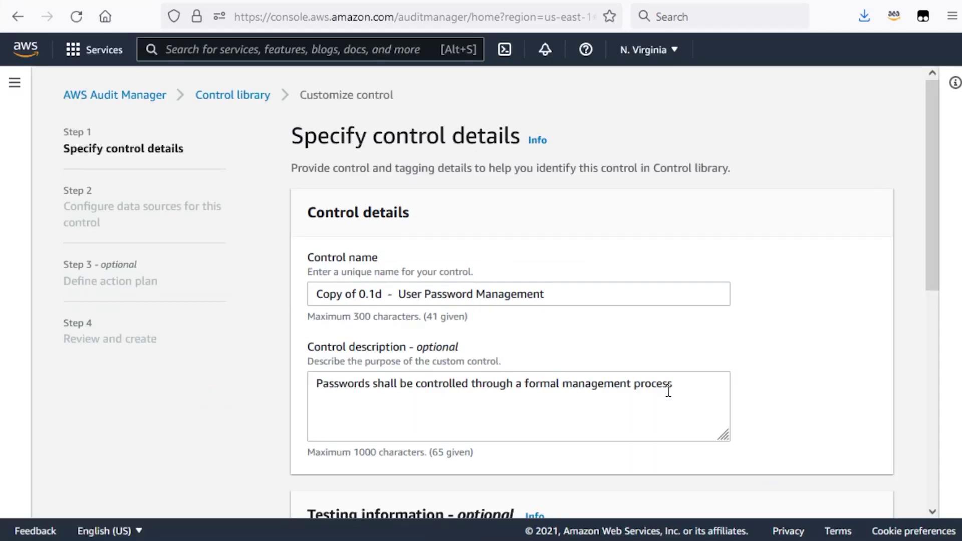
Review the copied control's details and testing information, keep them as they are, and continue to its data source configuration.
scroll(756, 266, down, 2)
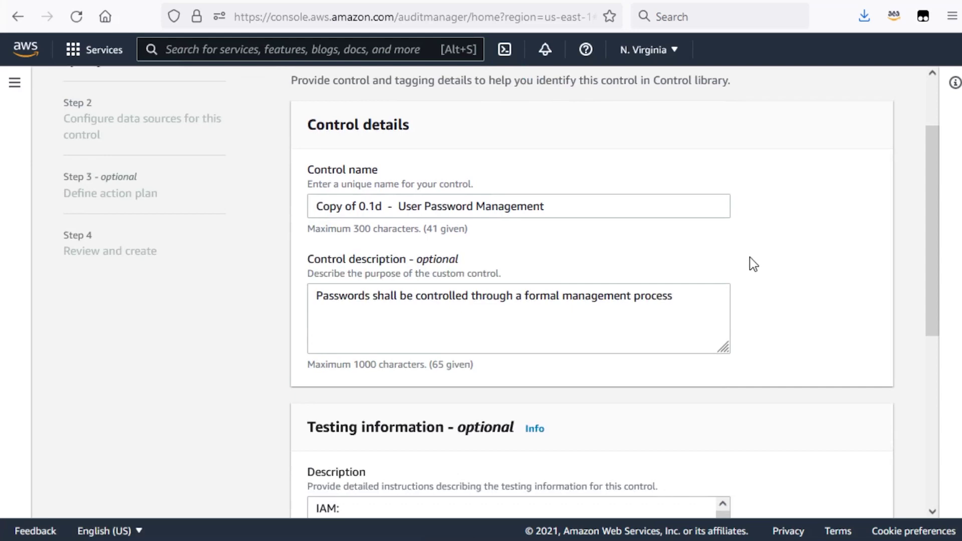
scroll(741, 271, down, 4)
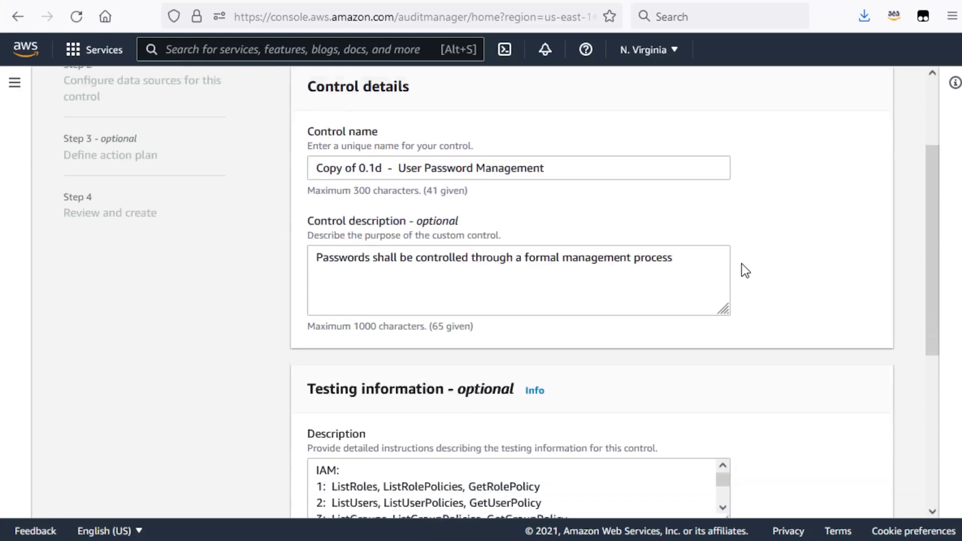
scroll(741, 266, down, 3)
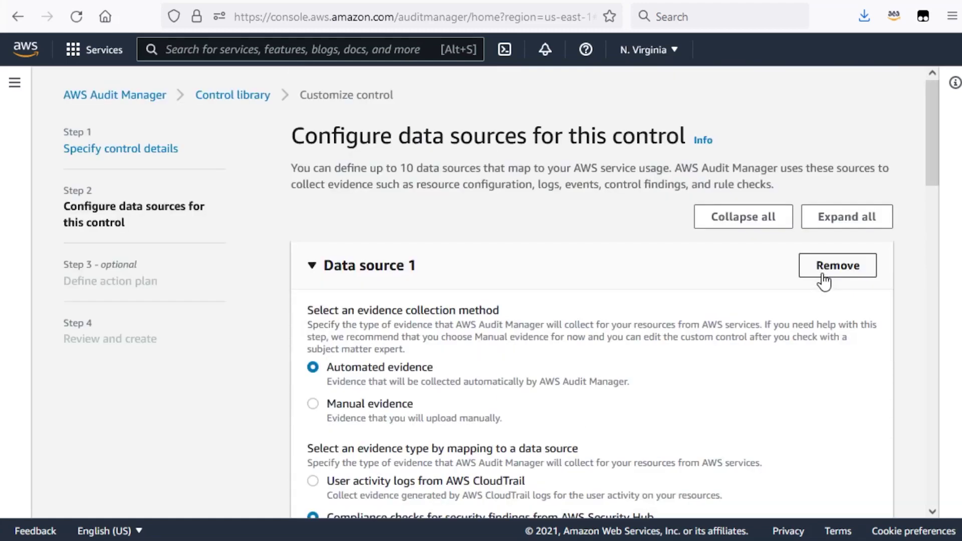
Review Data source 1's evidence collection method, evidence type and available AWS Security Hub rules, keeping rule 1.7.
scroll(624, 295, down, 2)
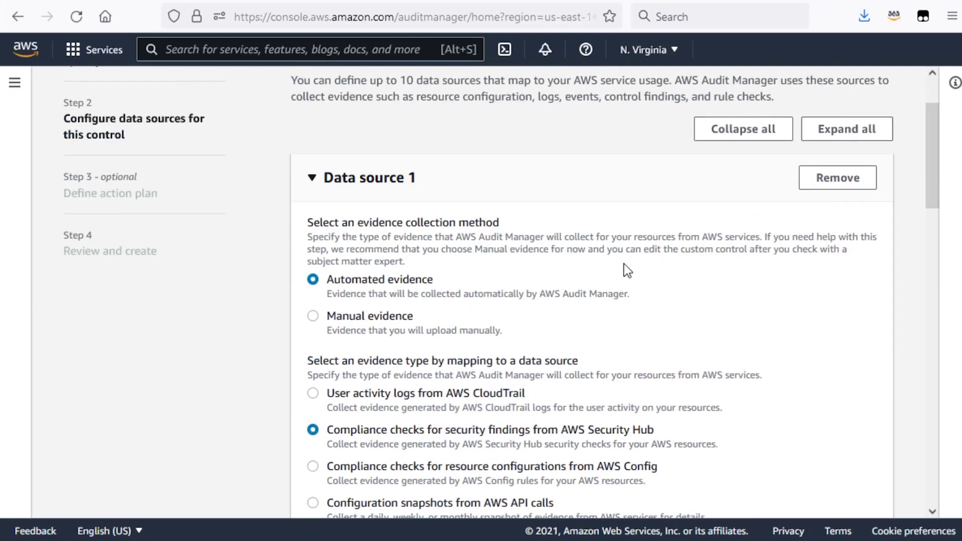
scroll(642, 251, down, 2)
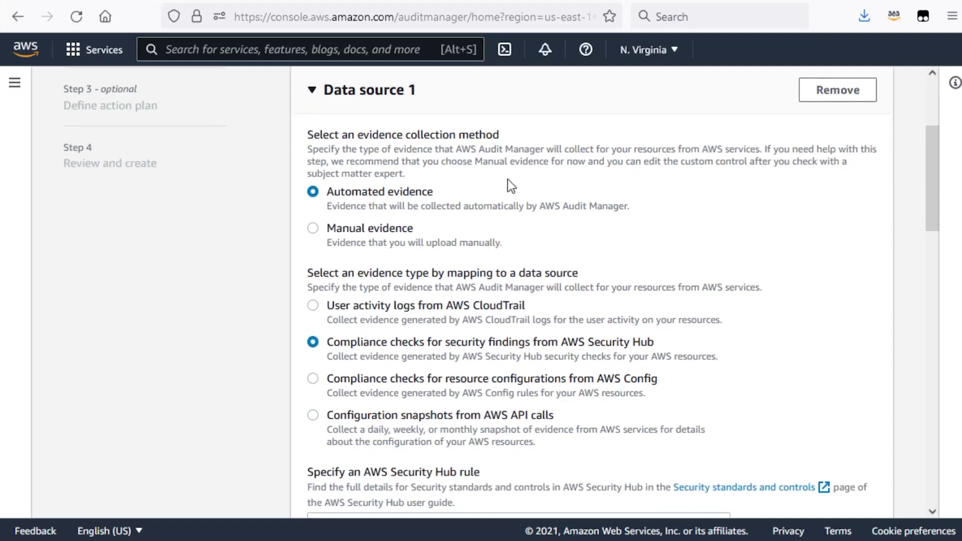
scroll(507, 180, down, 4)
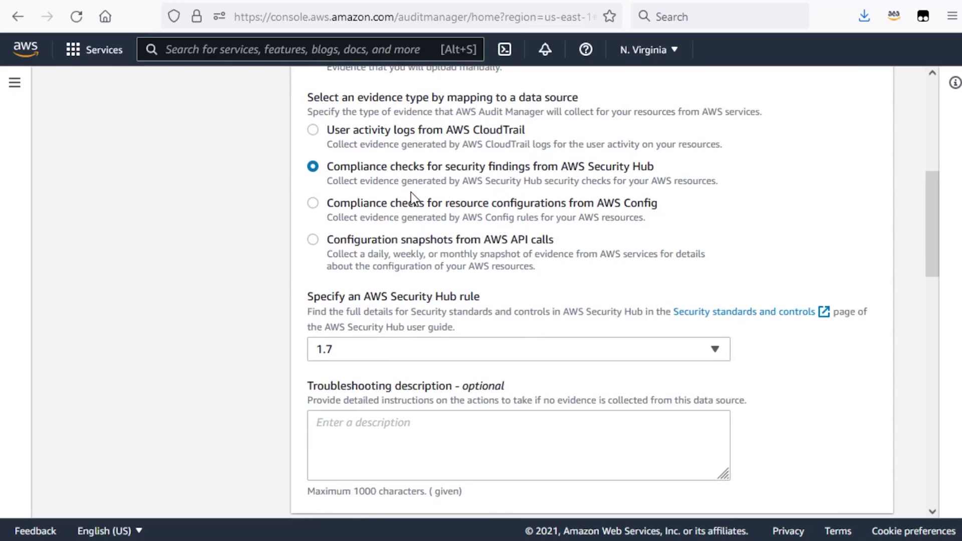
scroll(411, 198, up, 2)
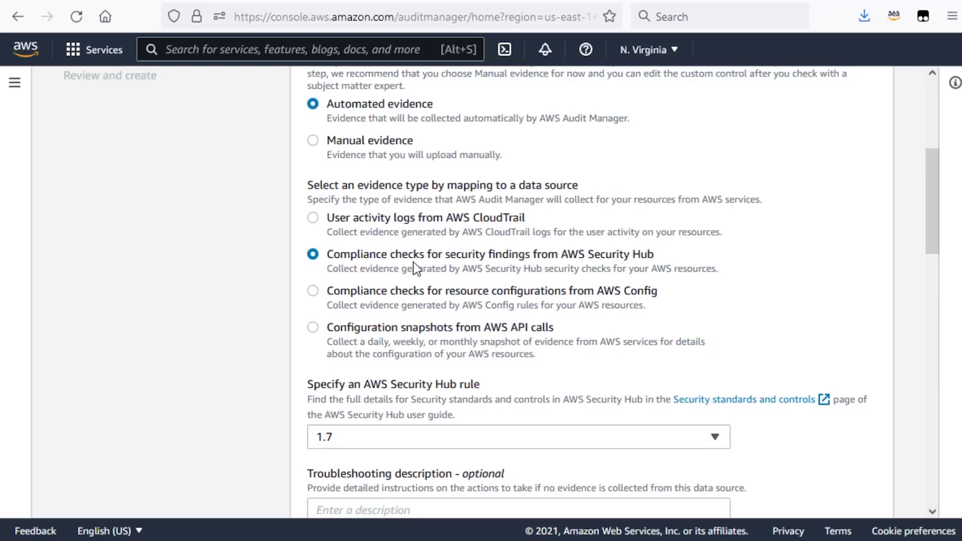
click(526, 446)
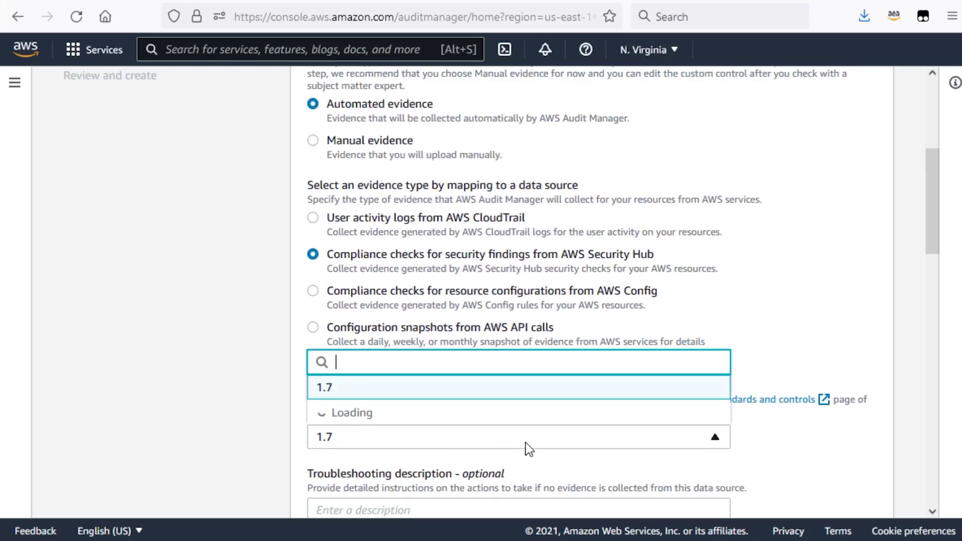
click(775, 306)
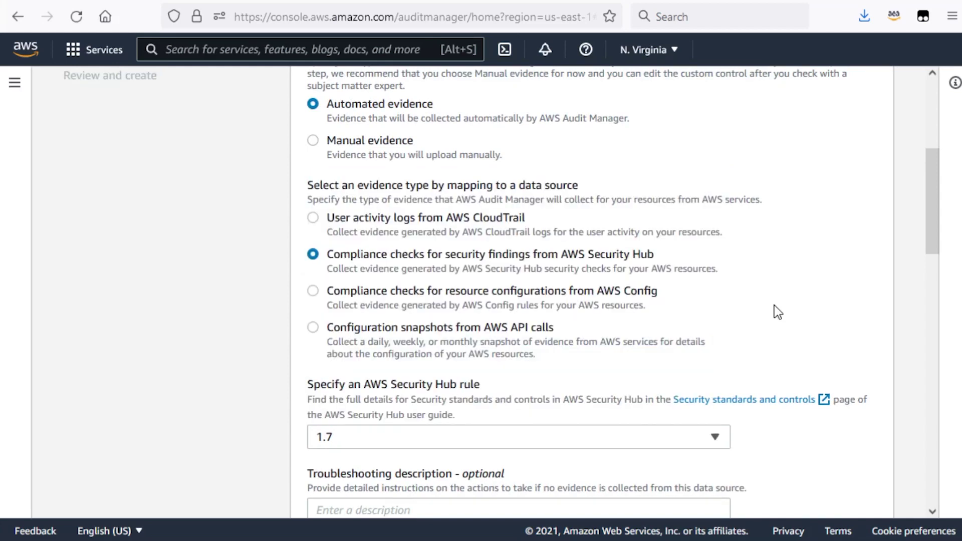
Switch Data source 1's evidence type to User activity logs from AWS CloudTrail and look through the available keywords without choosing one.
click(313, 218)
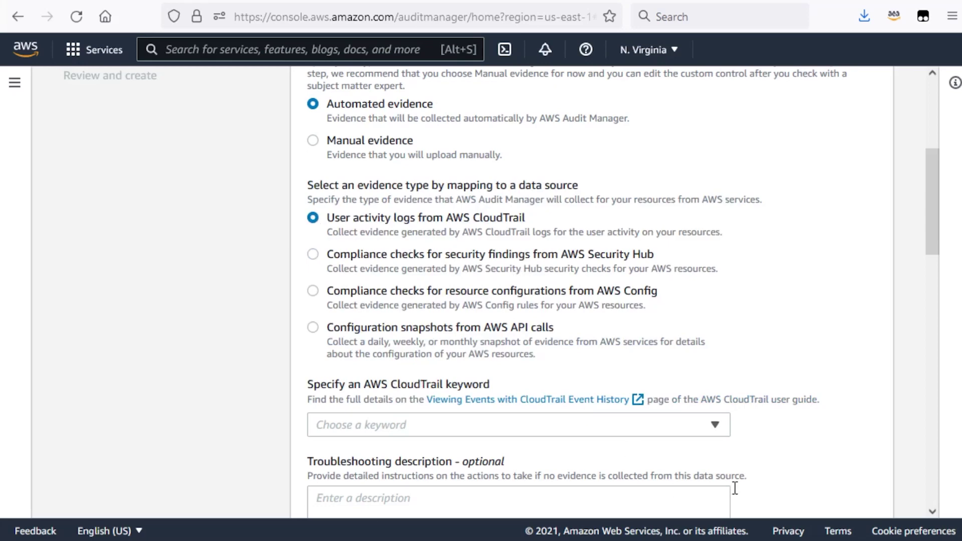
click(715, 425)
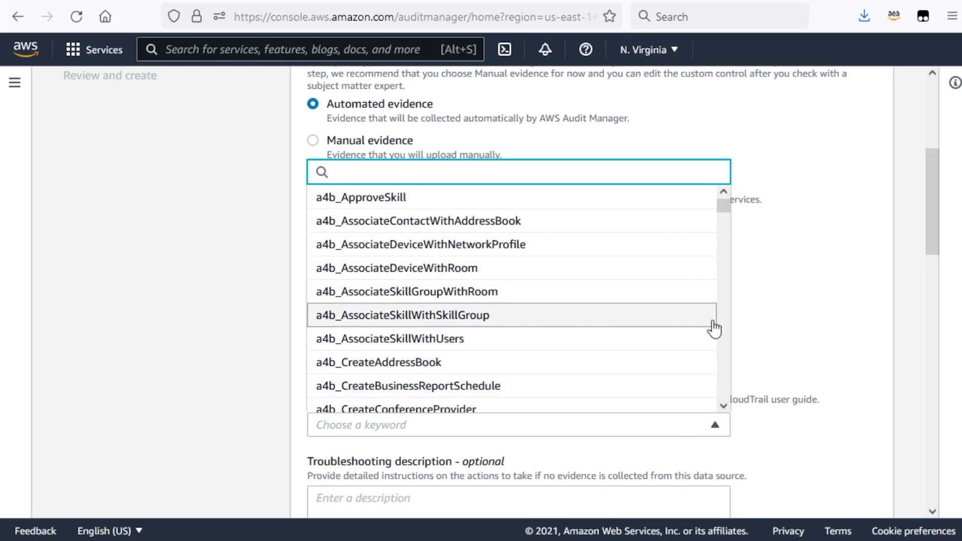
click(845, 308)
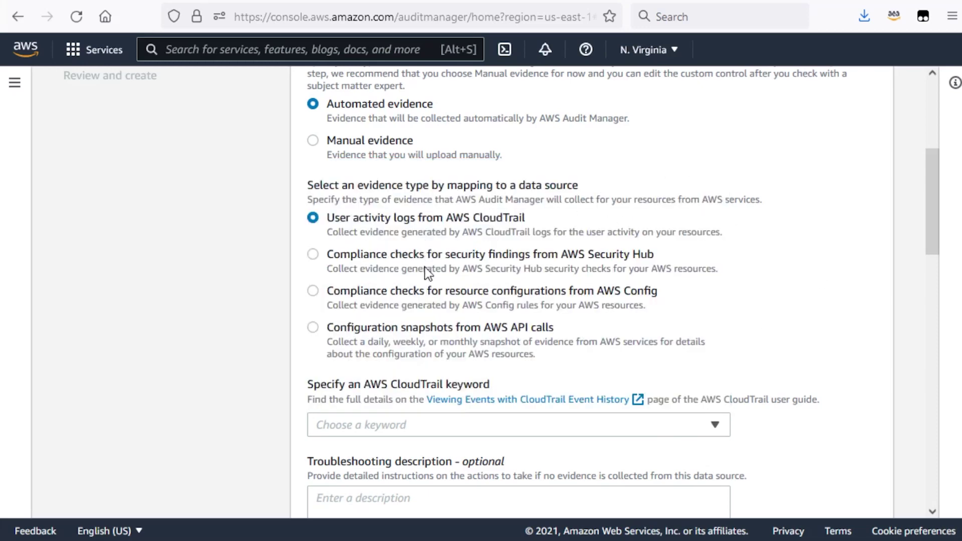
Switch the evidence type to Configuration snapshots from AWS API calls and check the service-specific API options without choosing one.
click(381, 327)
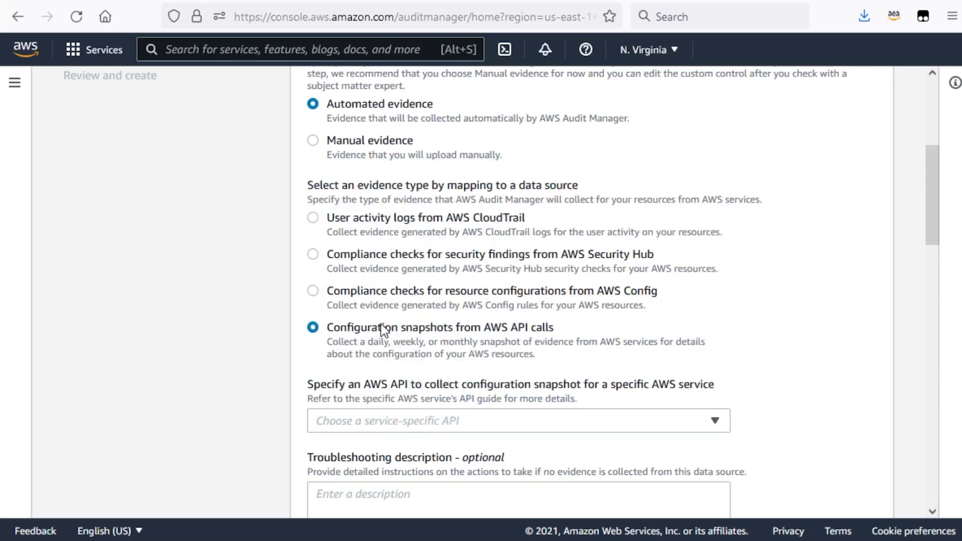
scroll(721, 250, up, 2)
scroll(721, 250, down, 2)
scroll(721, 253, down, 2)
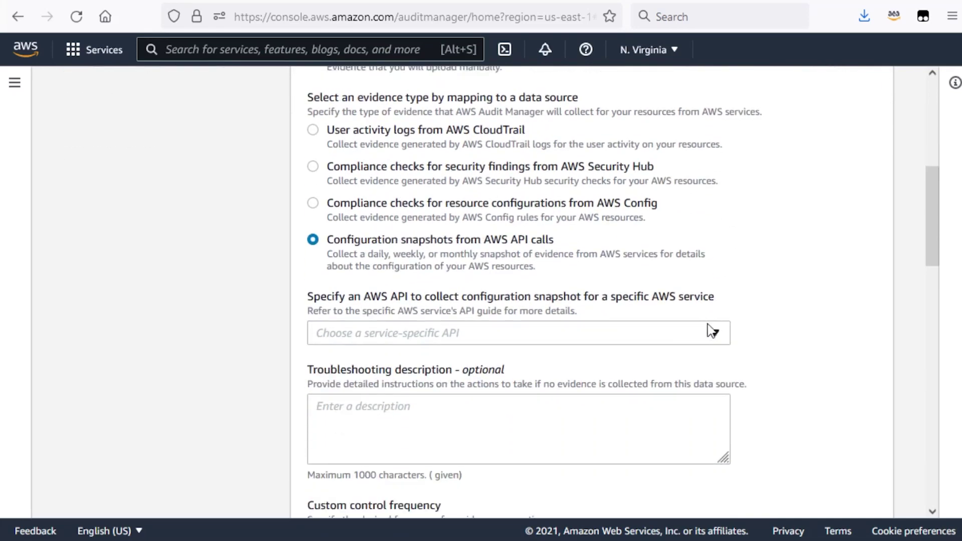
click(711, 333)
click(765, 238)
scroll(748, 186, down, 1)
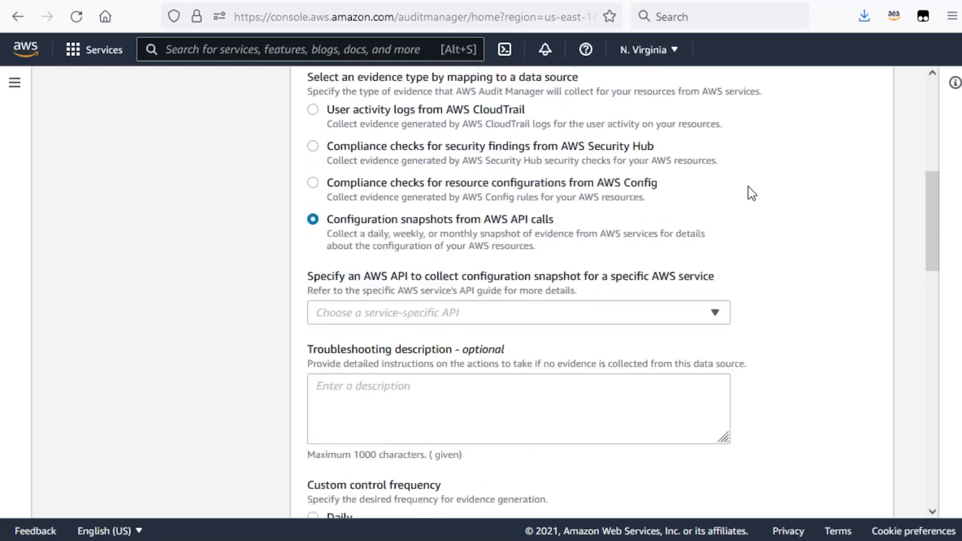
scroll(748, 187, up, 1)
scroll(747, 187, up, 7)
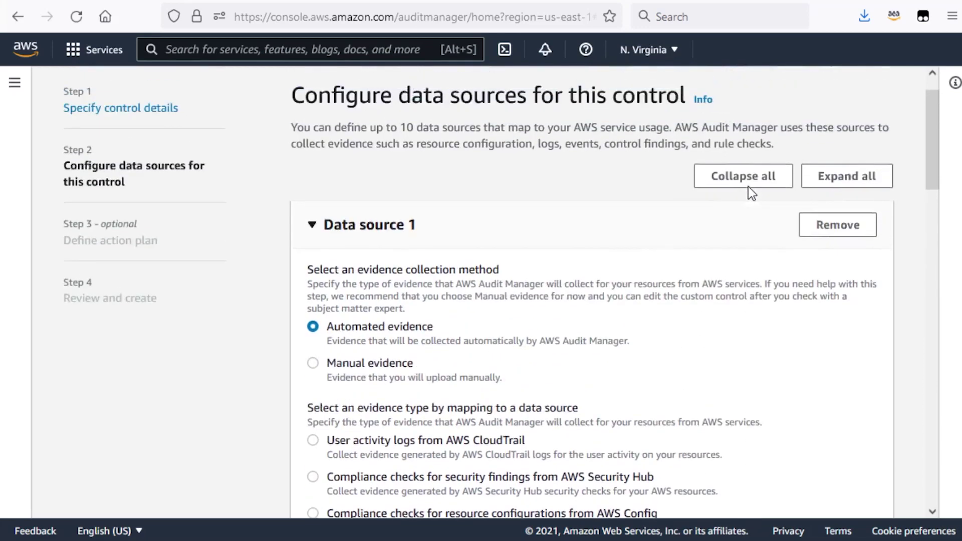
Leave the control customization, look at the custom frameworks in the framework library, and open its share requests.
click(4, 91)
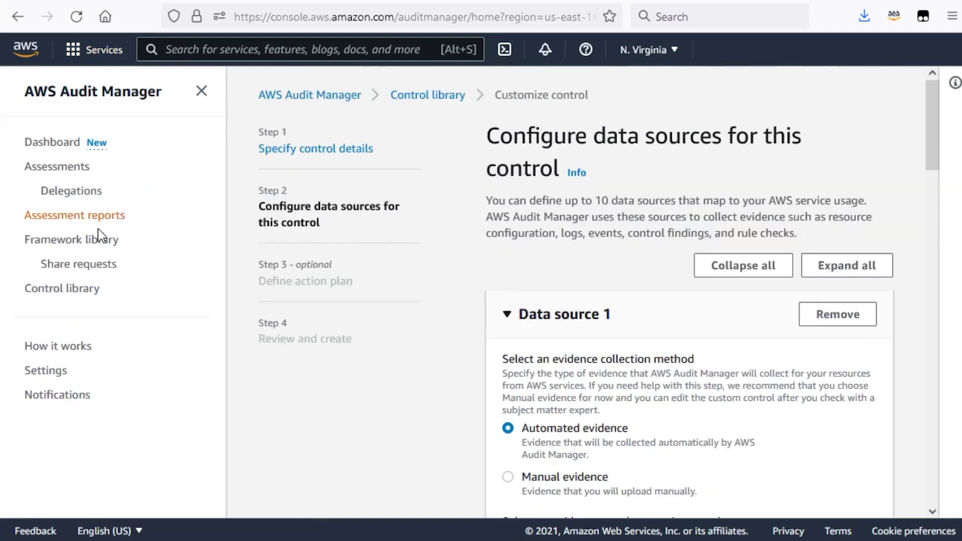
click(98, 250)
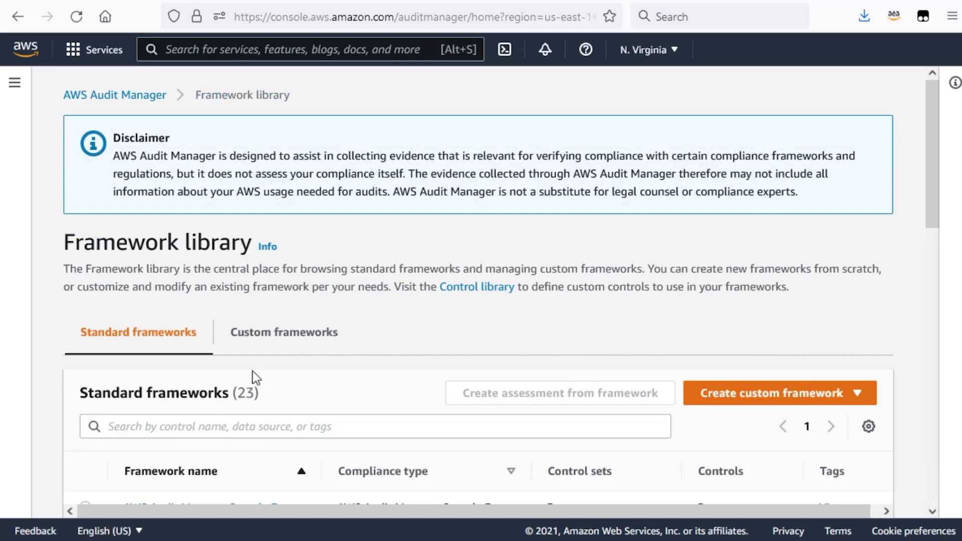
click(274, 345)
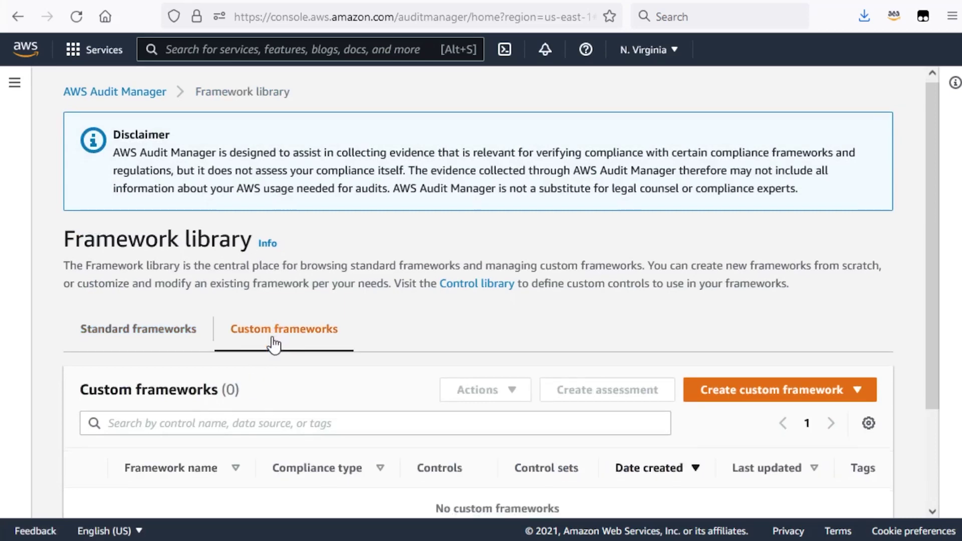
scroll(273, 344, down, 2)
click(15, 83)
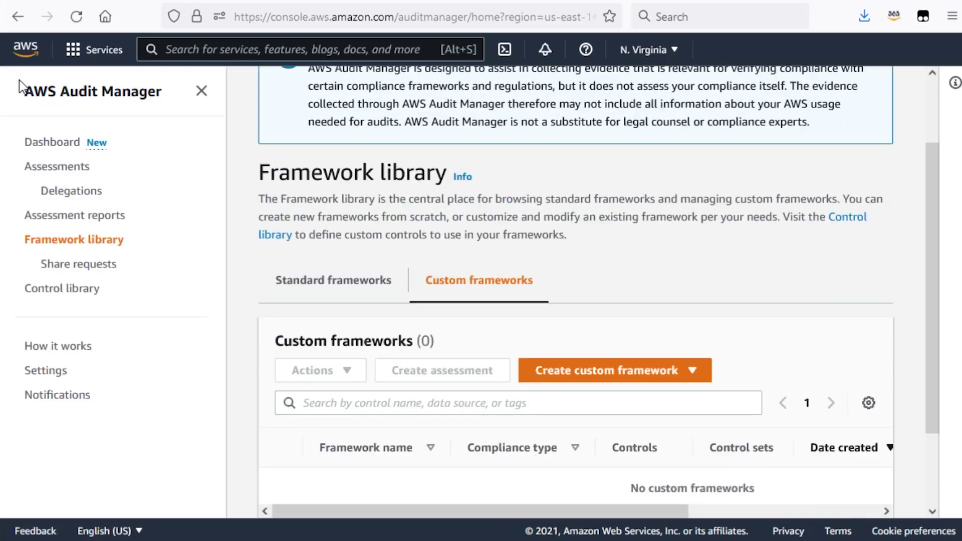
click(54, 265)
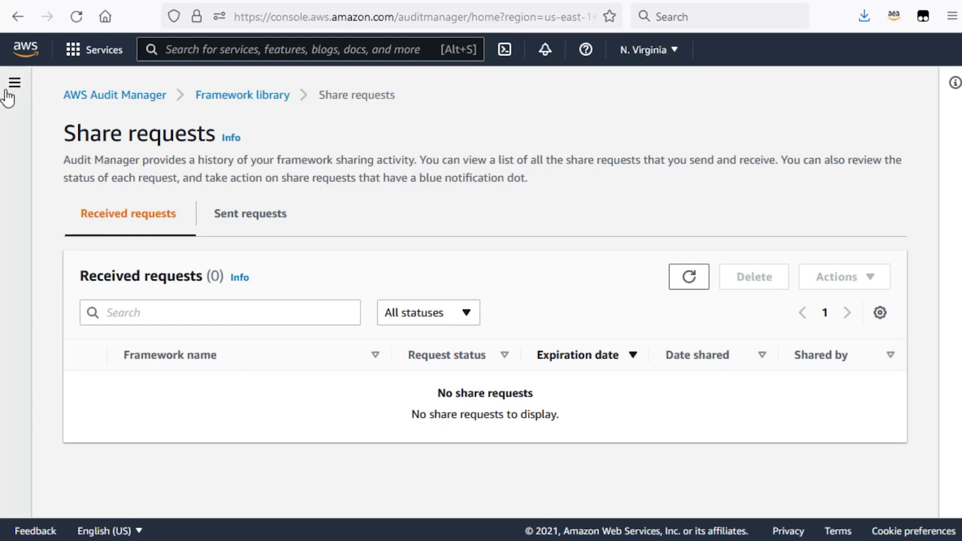
Open the Audit Manager dashboard and review the daily snapshot and the controls with non-compliant evidence grouped by control domain.
click(94, 102)
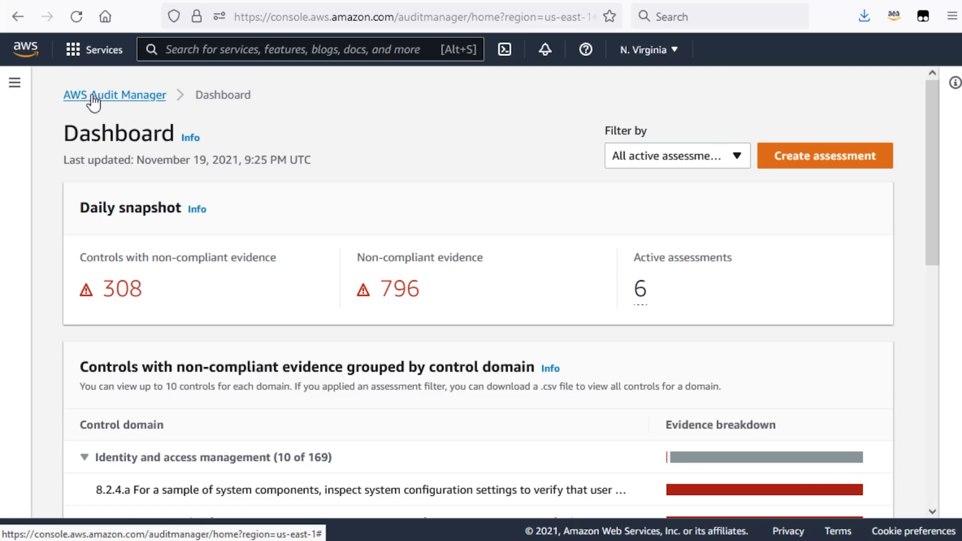
scroll(297, 243, down, 3)
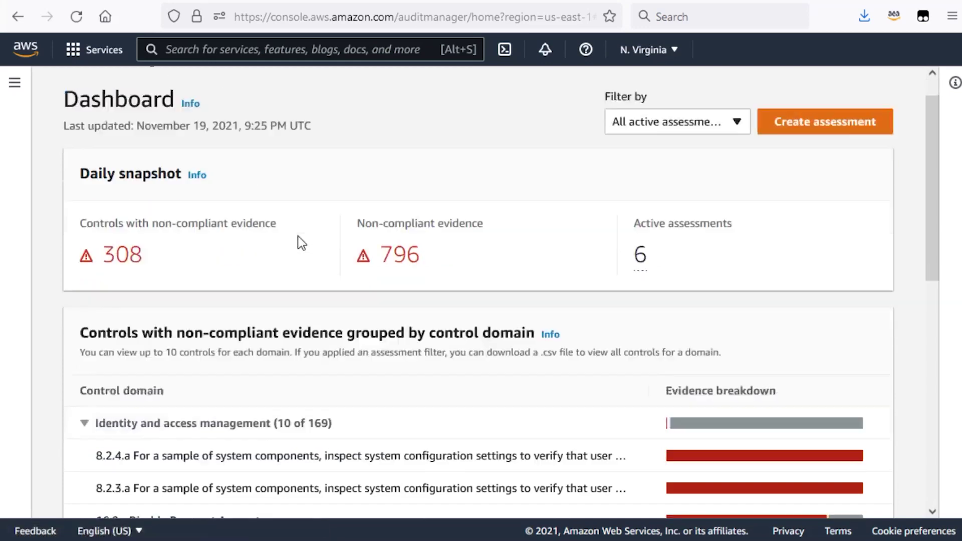
scroll(300, 243, down, 3)
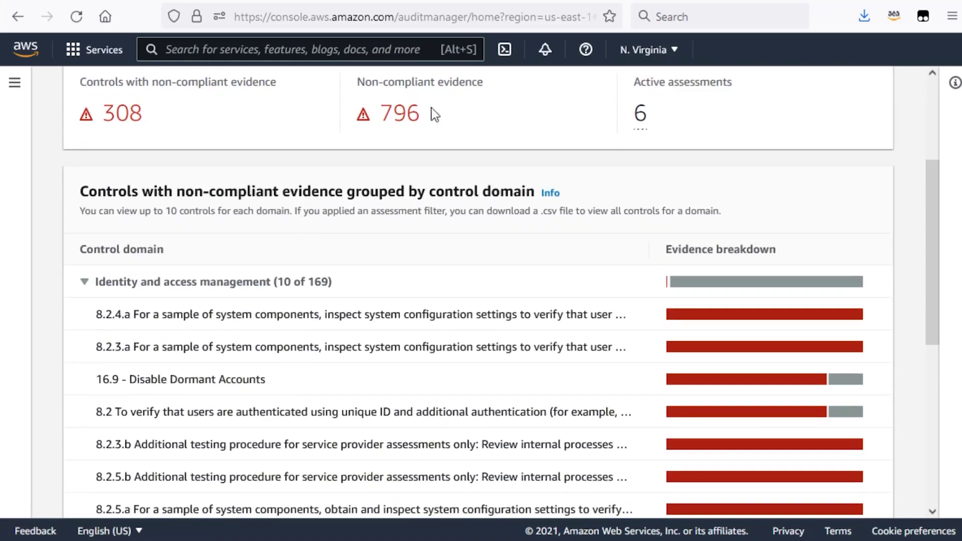
scroll(548, 235, down, 4)
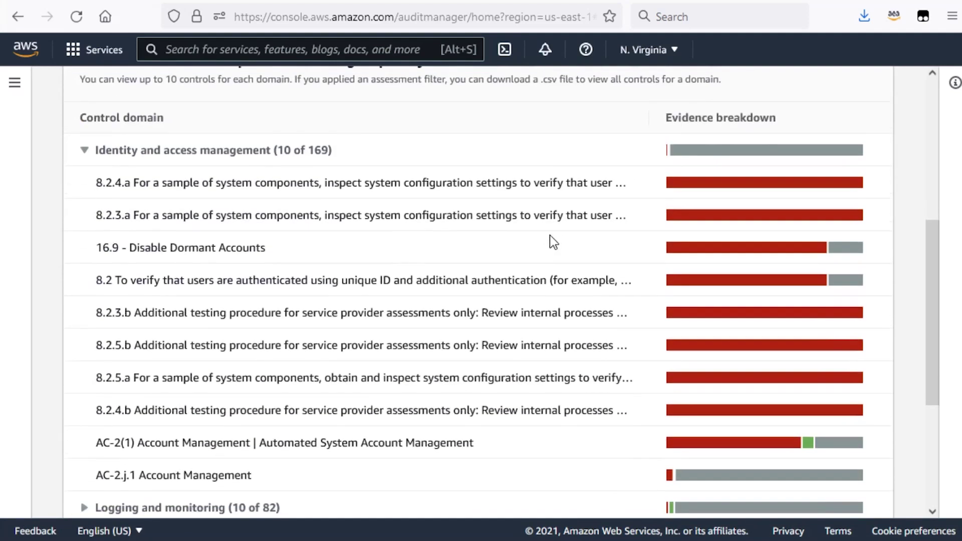
Filter the dashboard to show only the CIS assessment.
scroll(549, 236, up, 9)
scroll(553, 242, down, 2)
scroll(555, 242, up, 2)
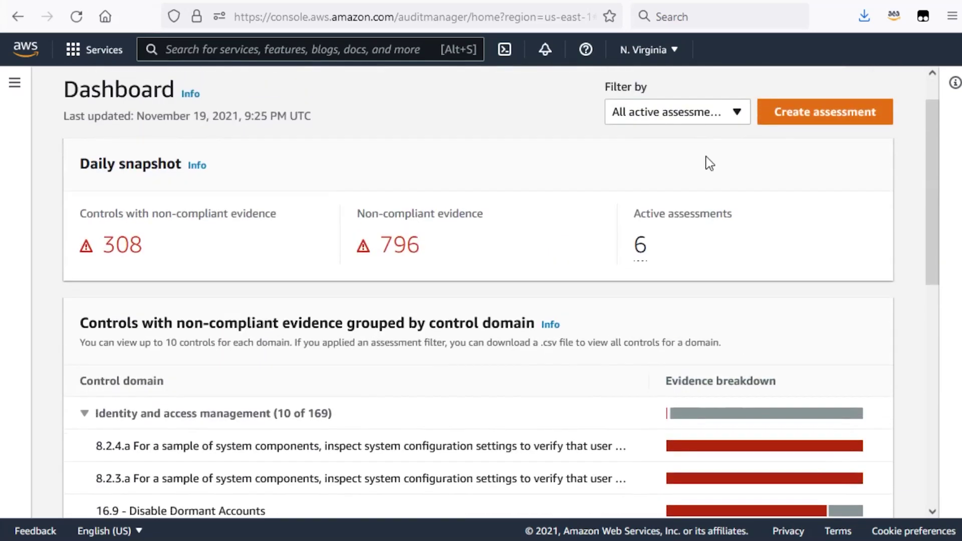
click(733, 115)
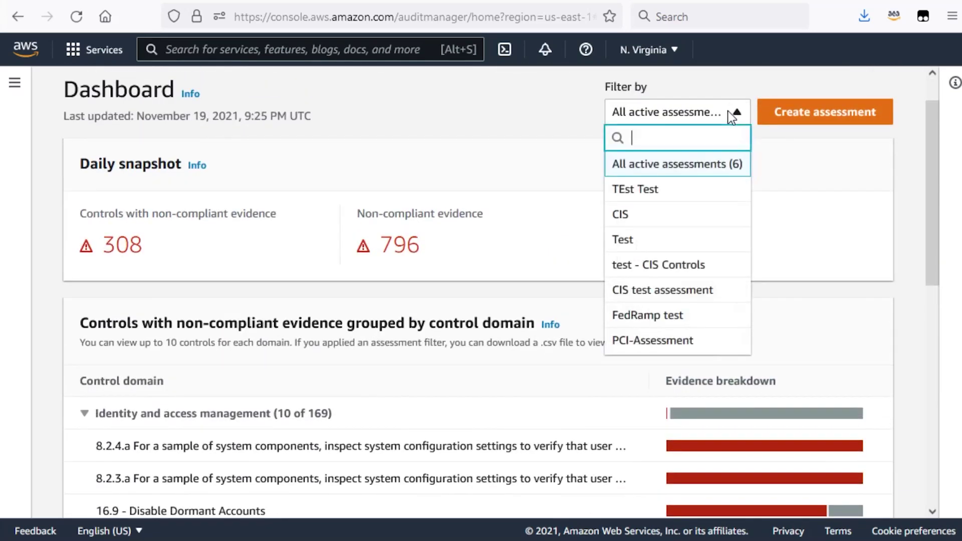
click(664, 220)
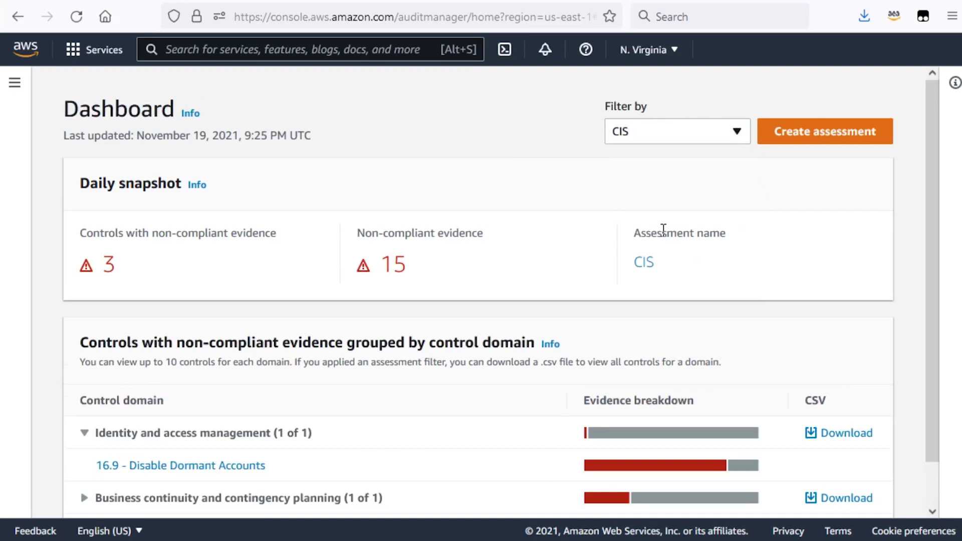